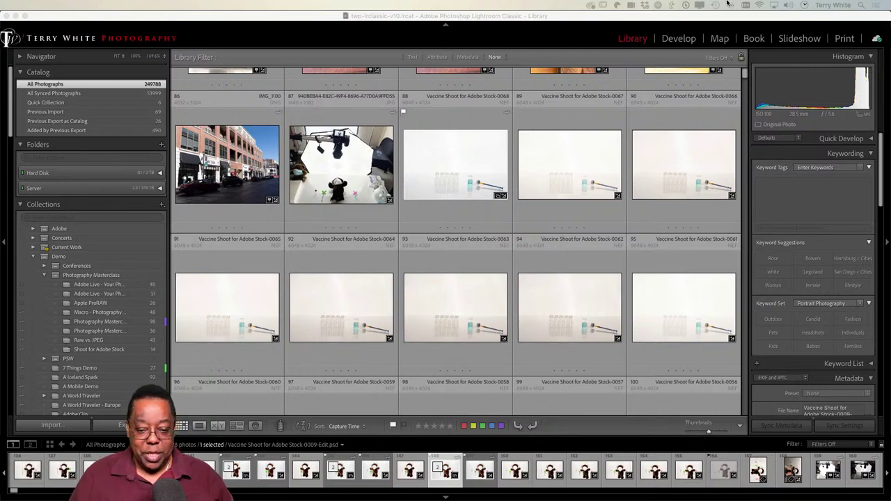
Return to the start of the All Photographs grid and minimize the Lightroom Classic window
scroll(560, 221, "up", 6)
scroll(561, 220, "up", 12)
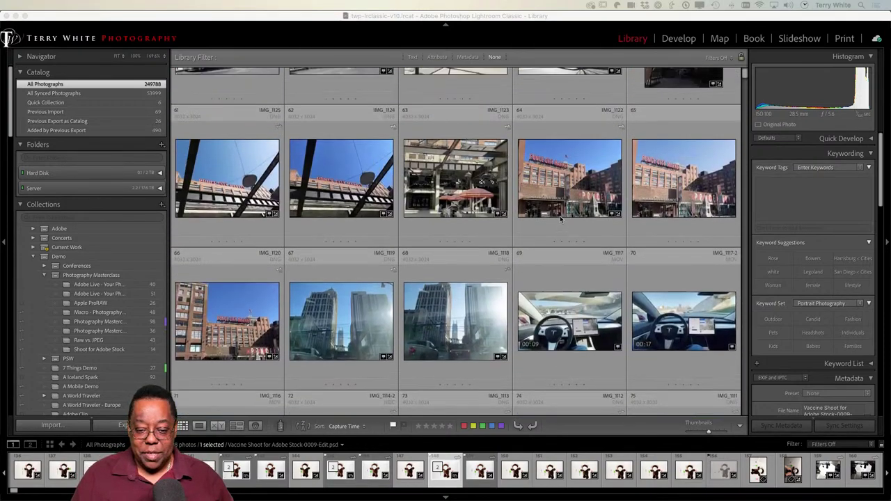
scroll(560, 219, "up", 12)
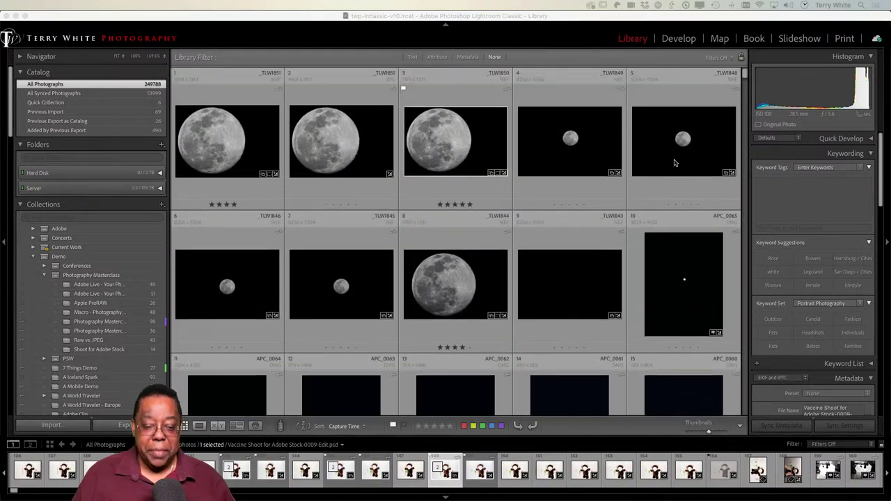
left_click(15, 15)
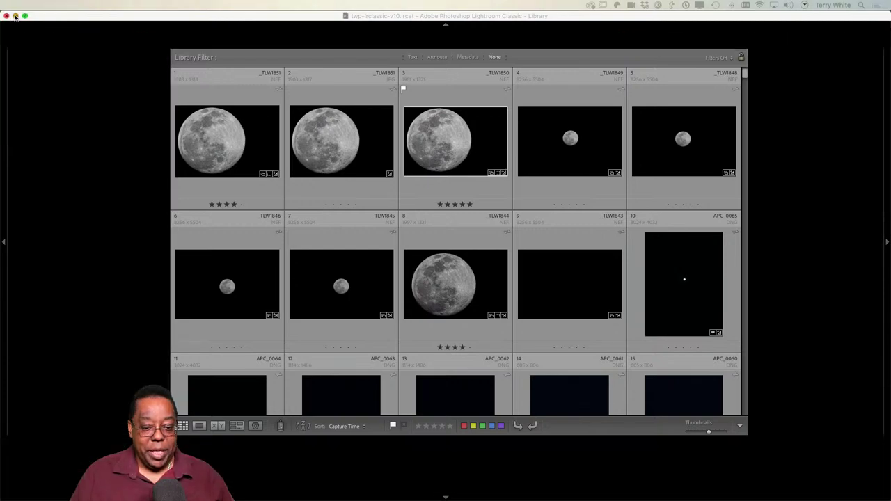
left_click(18, 20)
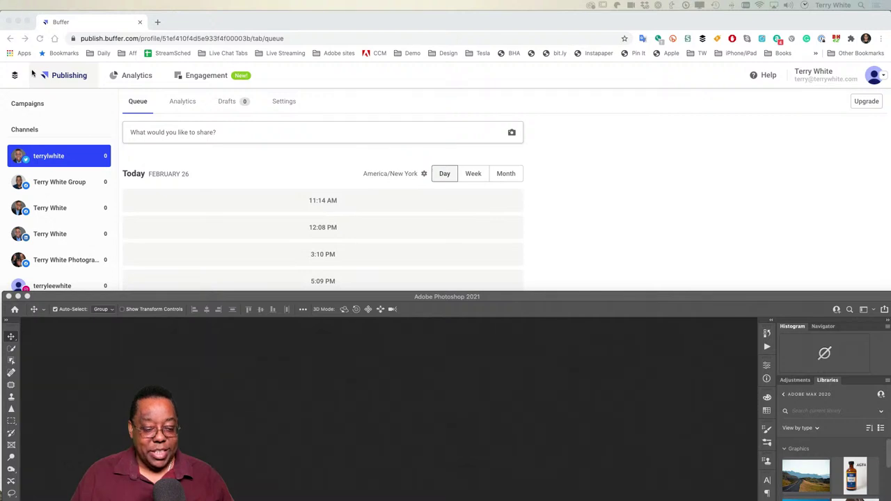
Switch to Photoshop, hide all other applications, and enlarge its window to fill the screen
left_click(89, 298)
left_click(42, 5)
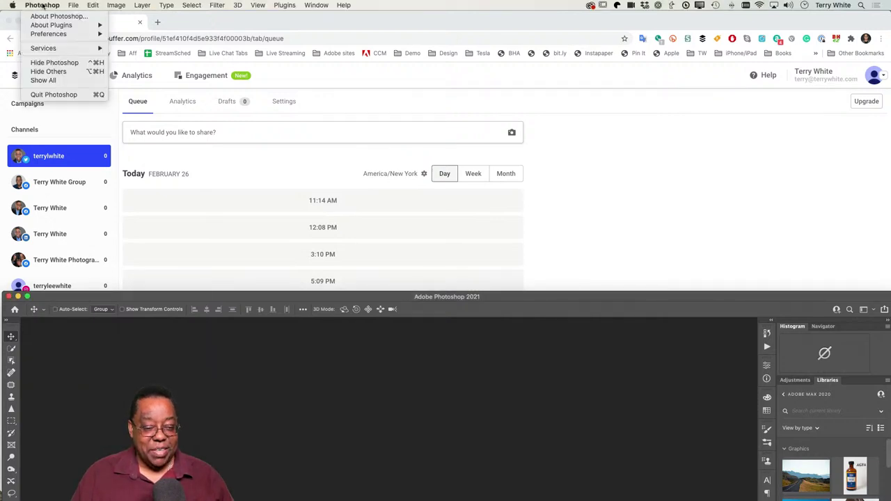
left_click(51, 72)
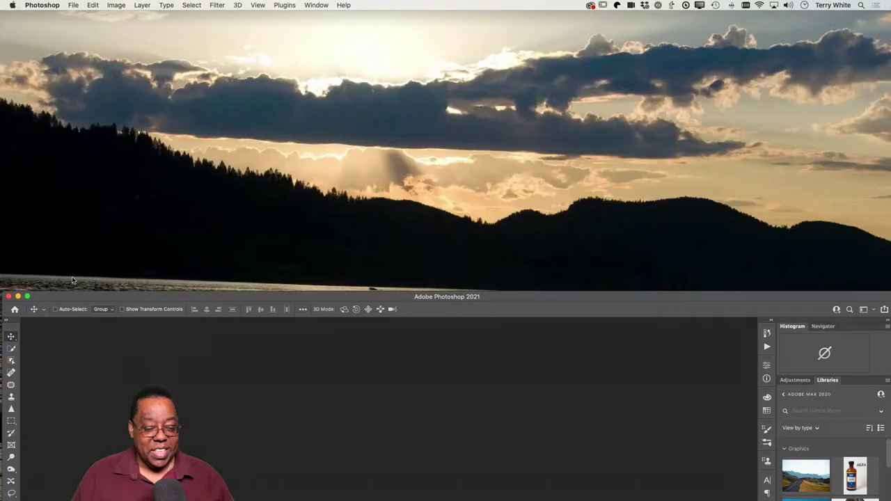
left_click(28, 297)
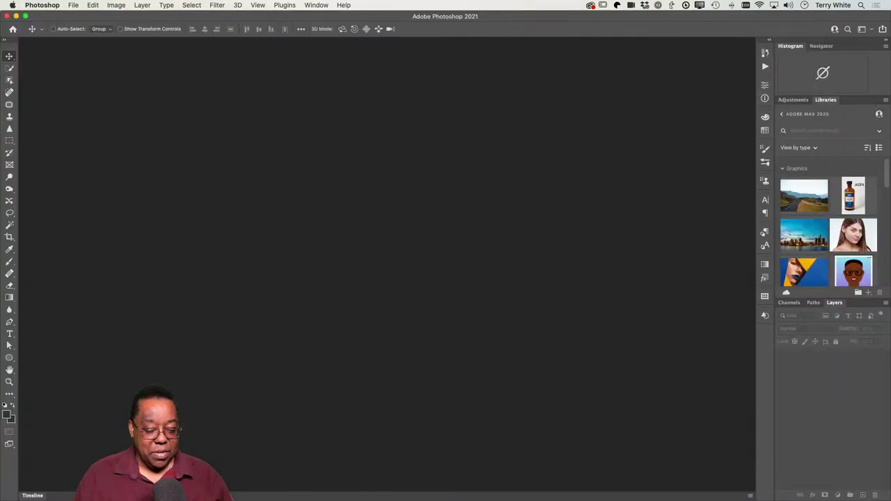
Switch to Finder, hide all other applications, and move the TWP Catalog window into view on the desktop
mouse_move(75, 487)
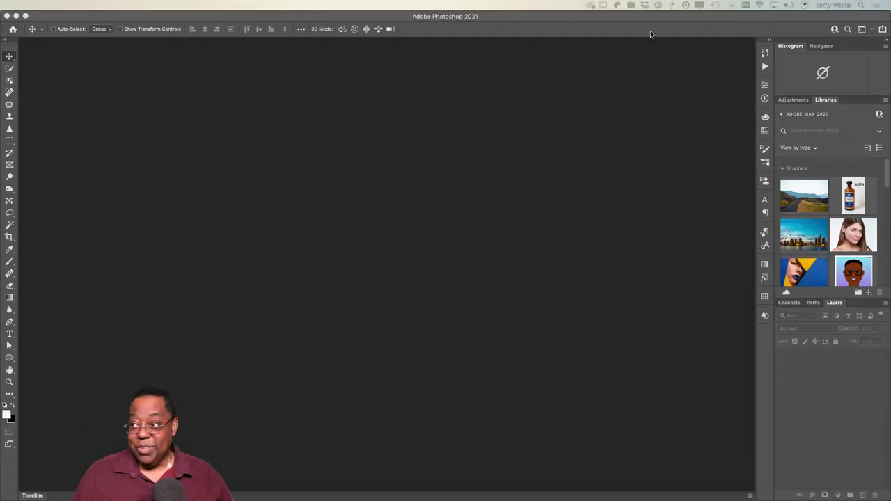
left_click(34, 5)
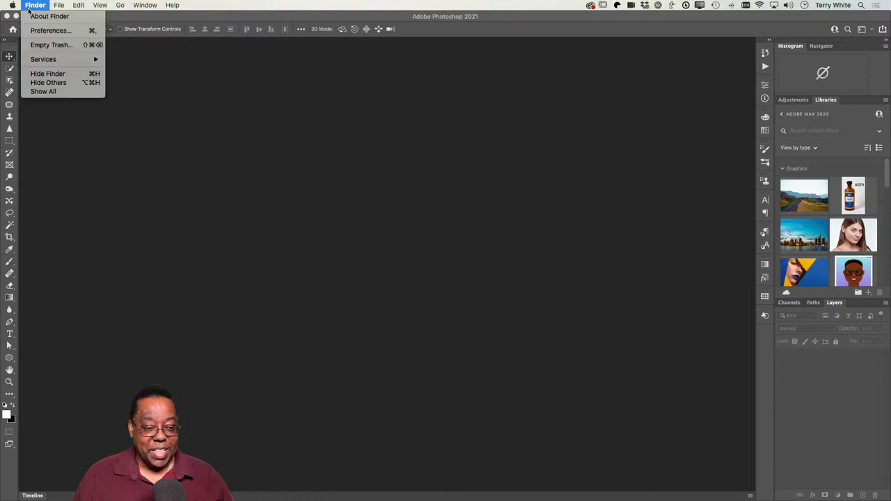
left_click(45, 83)
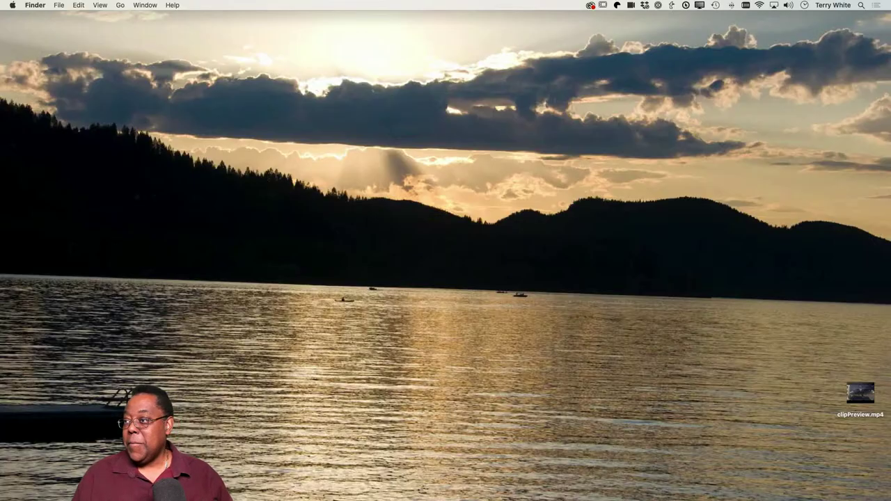
left_click_drag(642, 252, 315, 73)
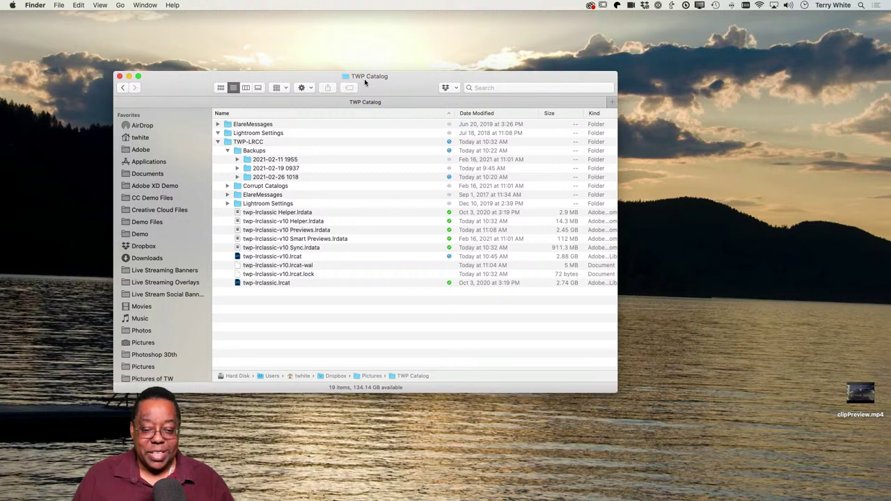
Inspect the twp-lrclassic-v10 catalog, Sync, Previews and Smart Previews files in TWP-LRCC, and show the TWP Catalog folder's parent path
left_click(273, 258)
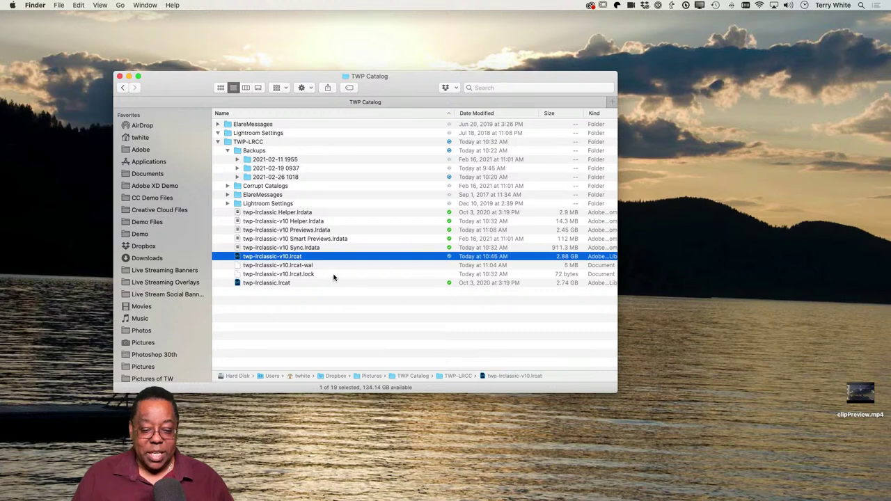
left_click(303, 249)
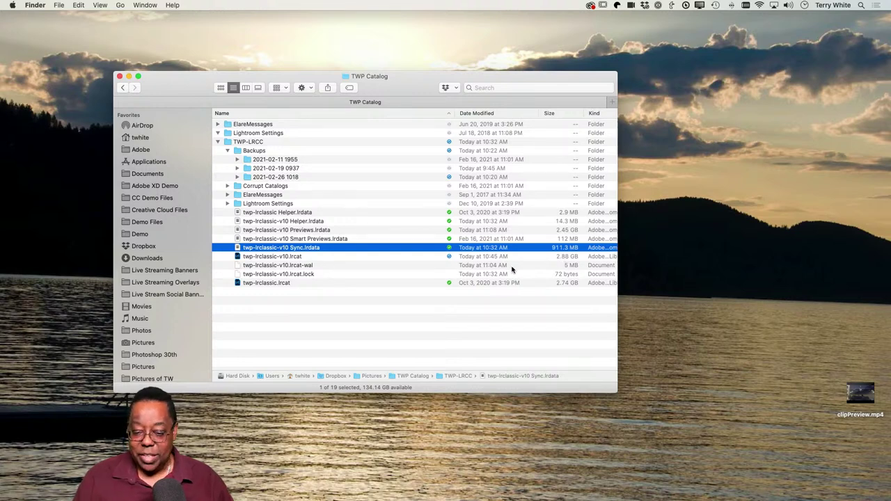
left_click(288, 231)
left_click(284, 240)
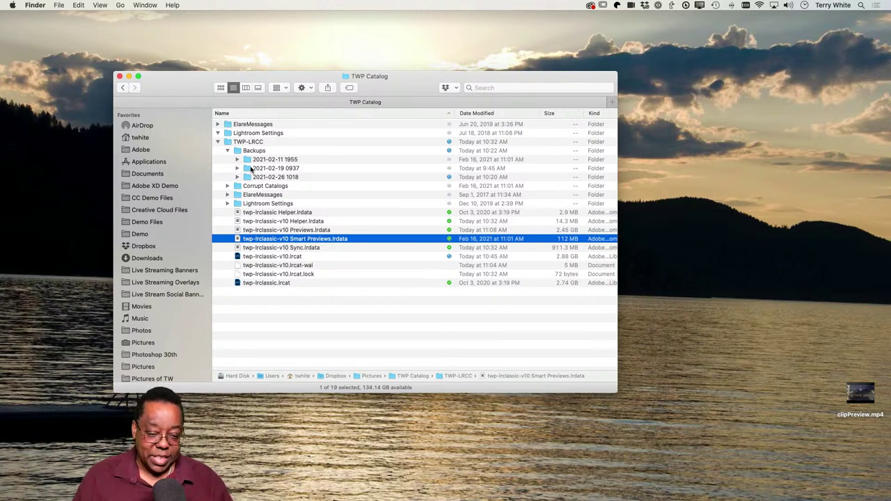
scroll(292, 187, "down", 1)
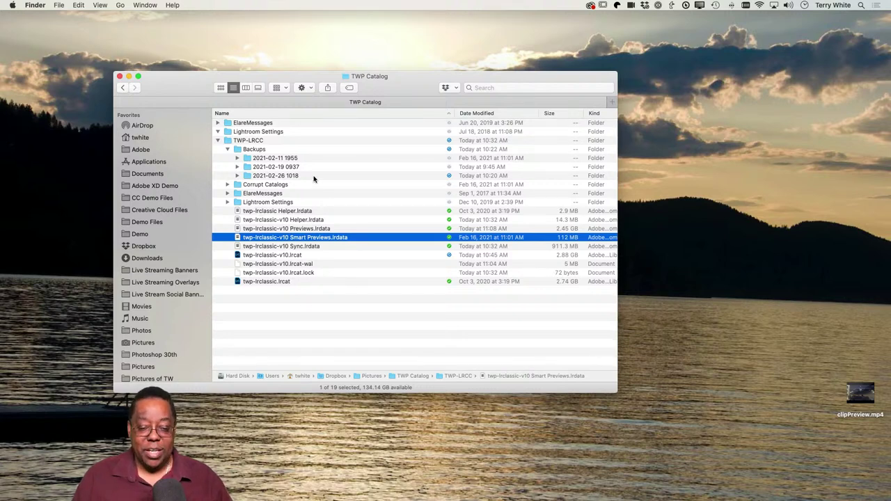
scroll(313, 181, "down", 1)
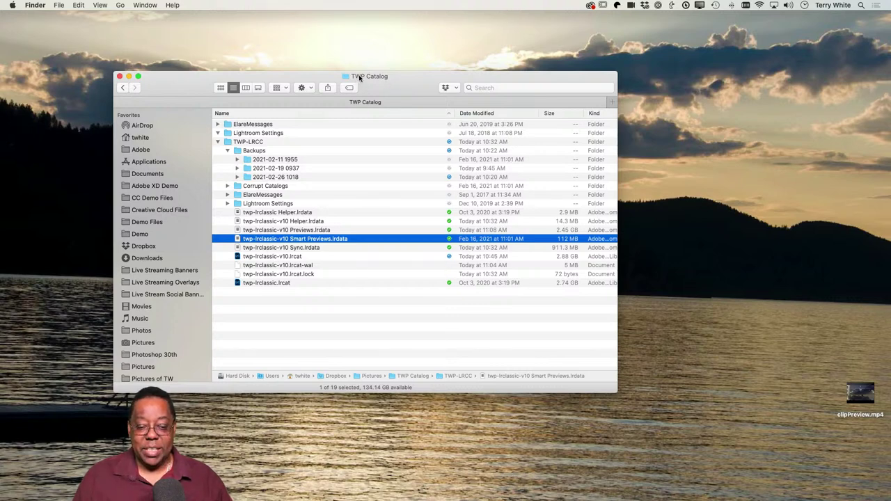
scroll(361, 77, "right", 1)
left_click(361, 76, "super")
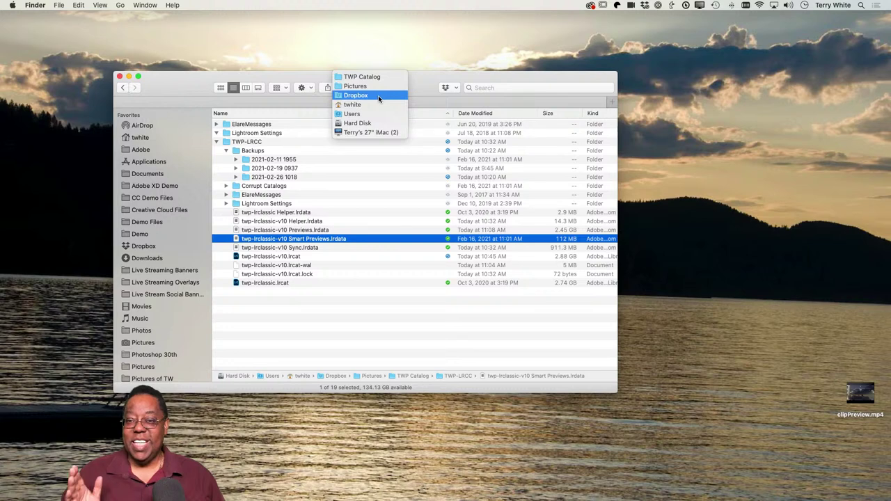
key("super+Tab")
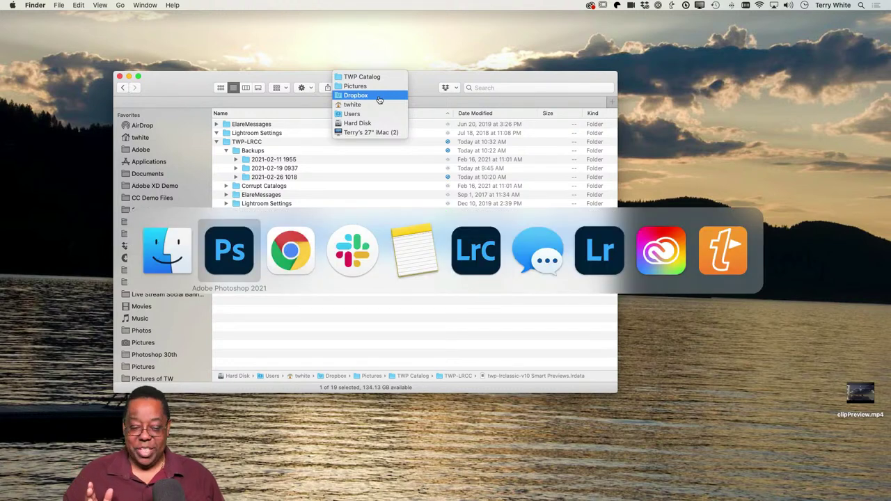
key("super+Tab")
key("super+Tab")
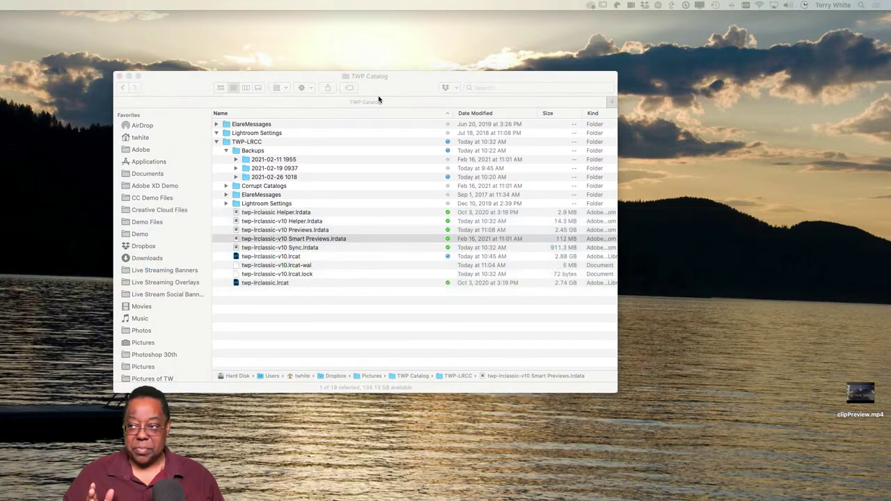
key("super+Tab")
key("super+Tab")
key("super+Tab")
key("super+Tab")
key("super+Tab")
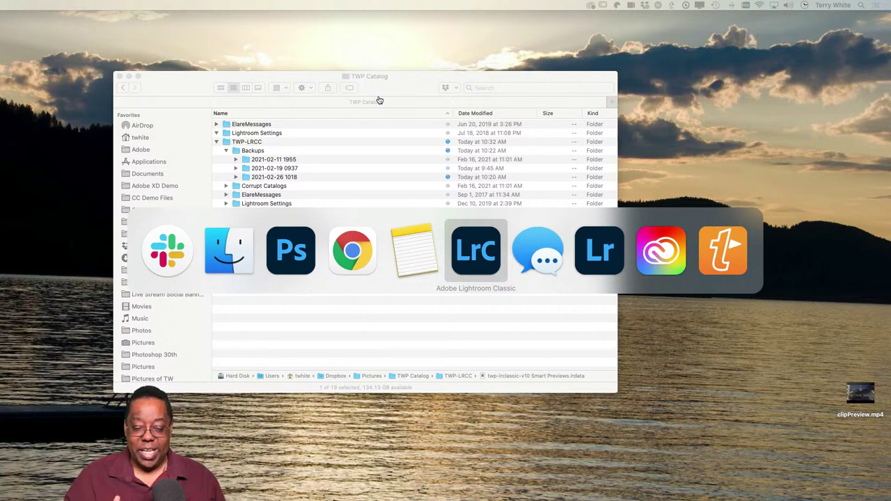
key("super+Tab")
key("super+Tab")
key("super+Tab")
key("super+Tab")
key("super+Tab")
key("super+Tab")
key("super+Tab")
key("super+Tab")
key("super+Tab")
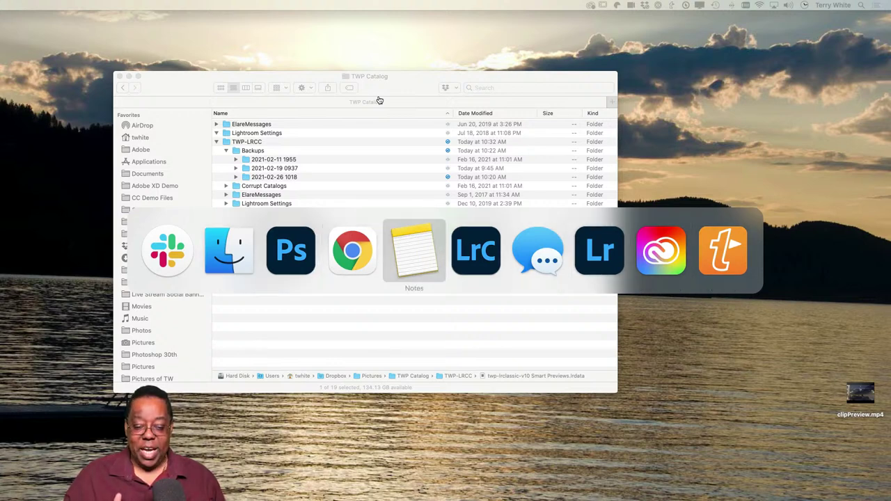
key("super+Tab")
key("super+Tab")
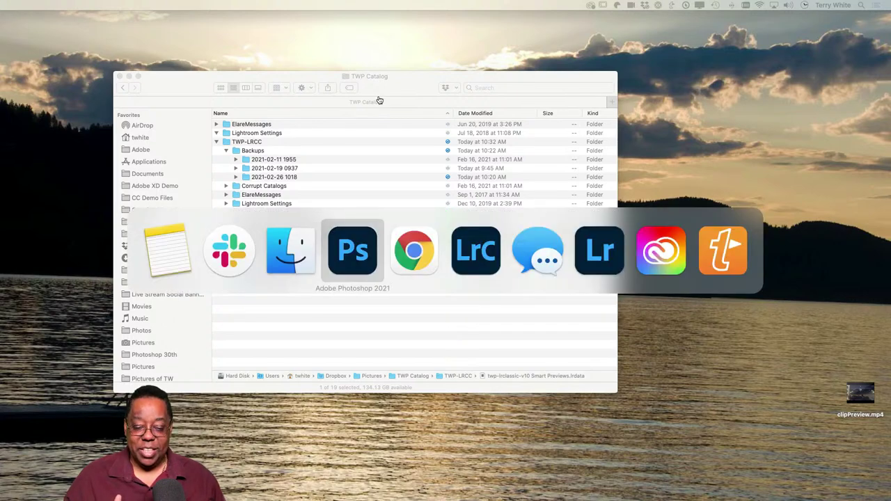
Switch to Chrome and close the Buffer browser window
key("super+Tab")
key("super+Tab")
key("shift+super+Tab")
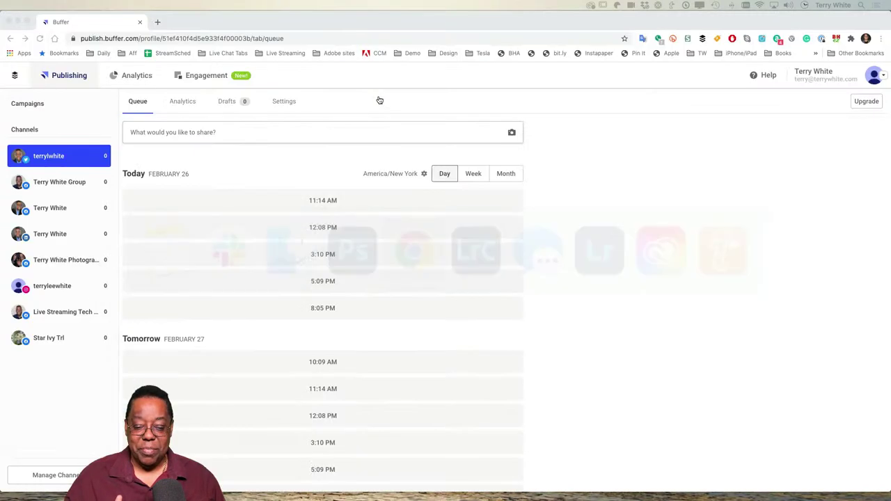
key("super+Tab")
key("super+Tab")
key("Escape")
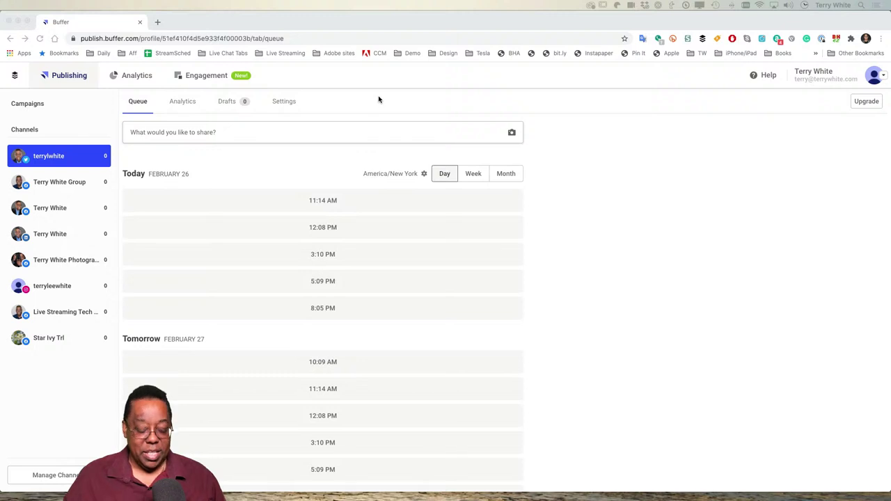
left_click(9, 21)
key("super+Tab")
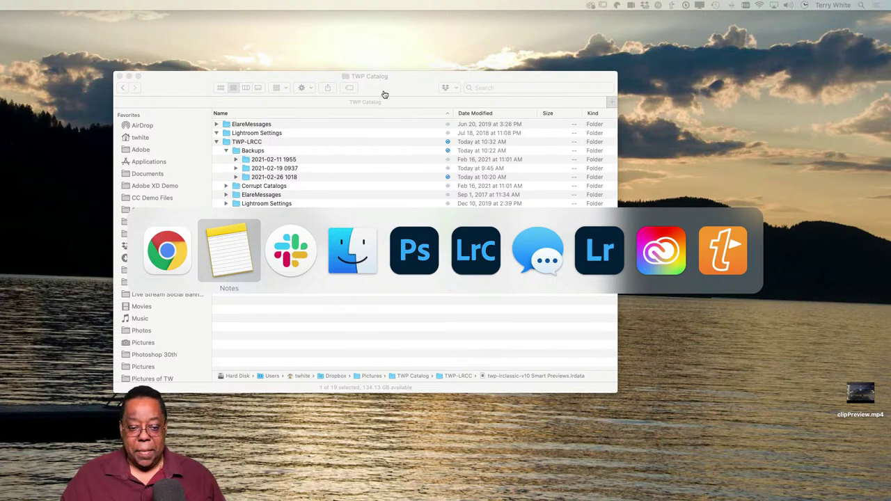
key("Escape")
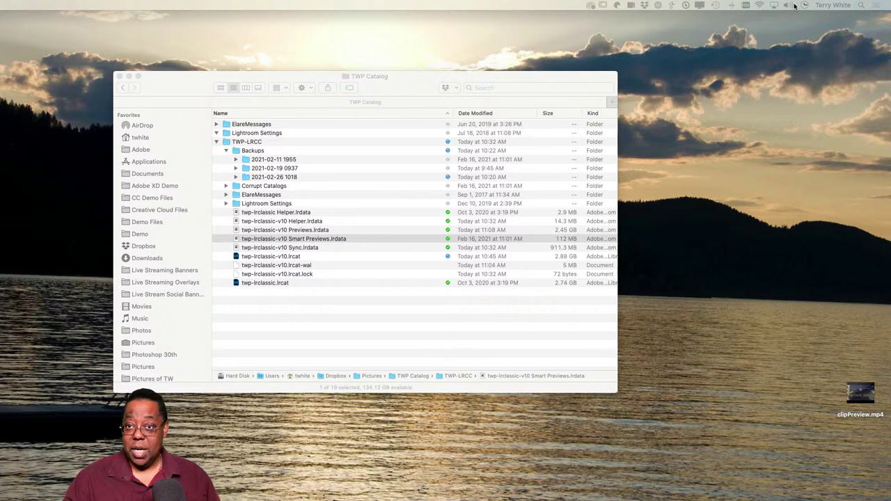
Switch back to Lightroom Classic by restoring its minimized window
key("super+Tab")
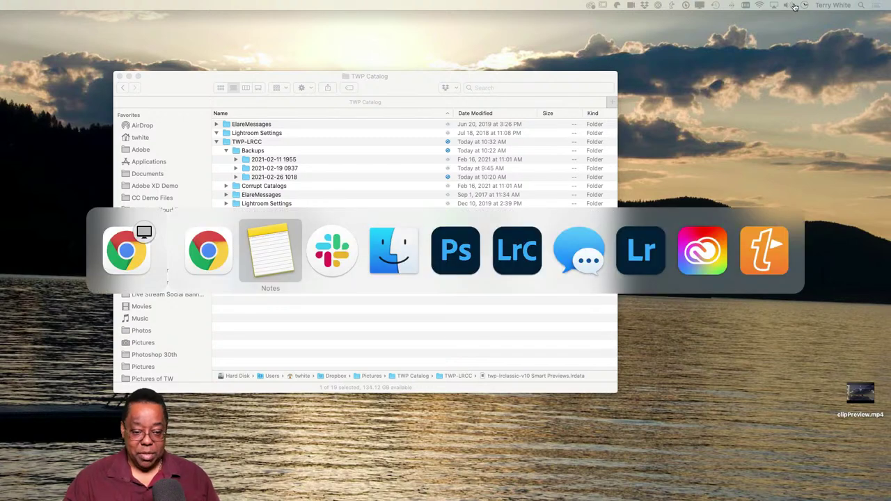
key("super+Tab")
key("super+Tab")
key("super+Tab")
key("super+Tab")
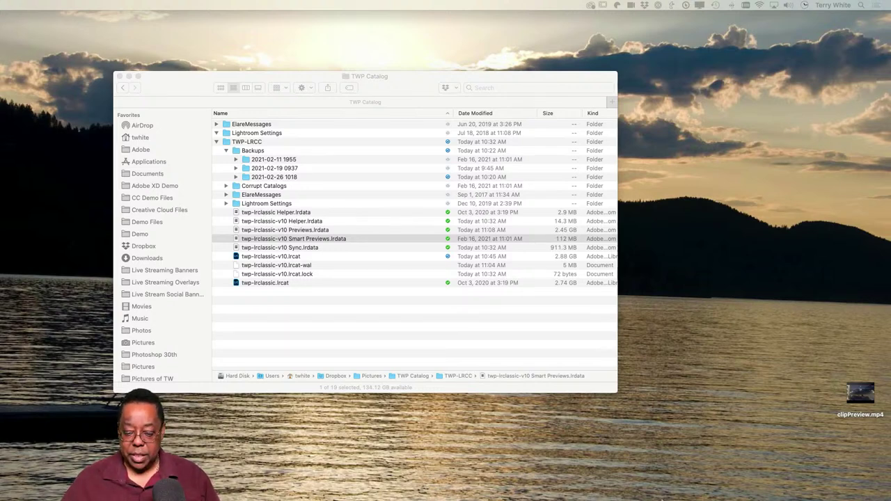
mouse_move(656, 497)
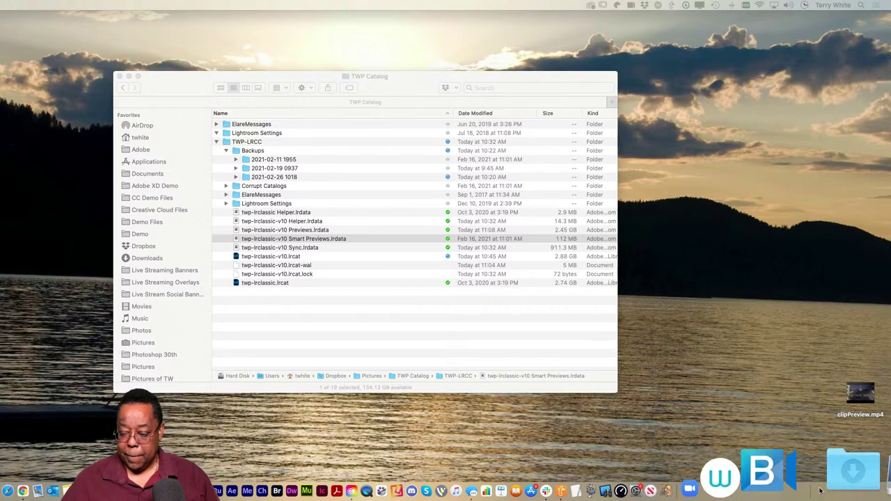
left_click(787, 481)
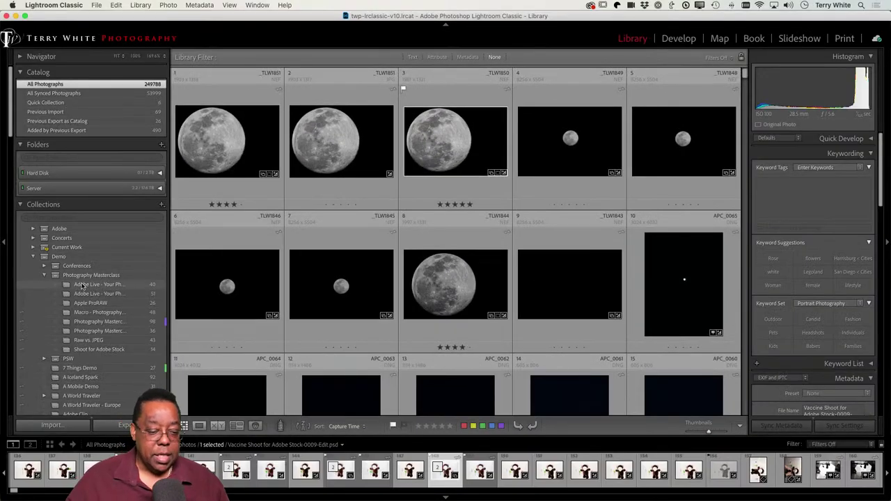
Open the Shoot for Adobe Stock collection in the Photography Masterclass set and look through its photos
scroll(92, 312, "down", 3)
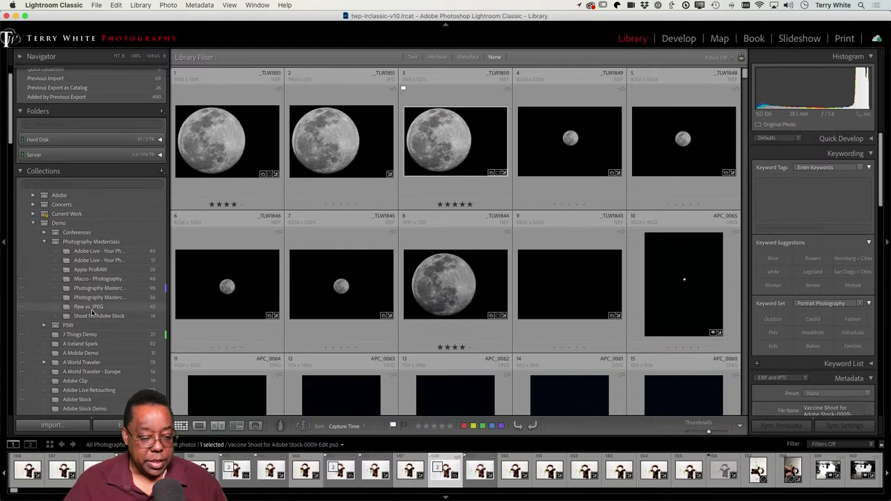
left_click(93, 306)
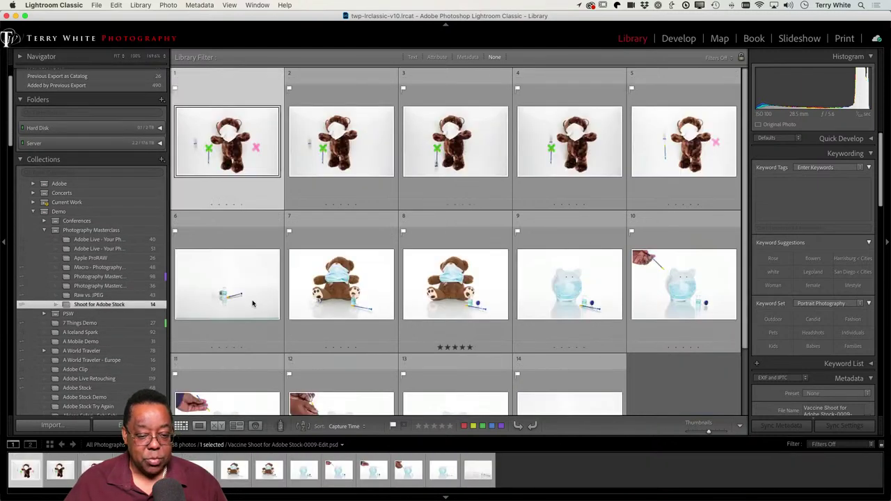
scroll(431, 301, "down", 3)
scroll(431, 301, "up", 4)
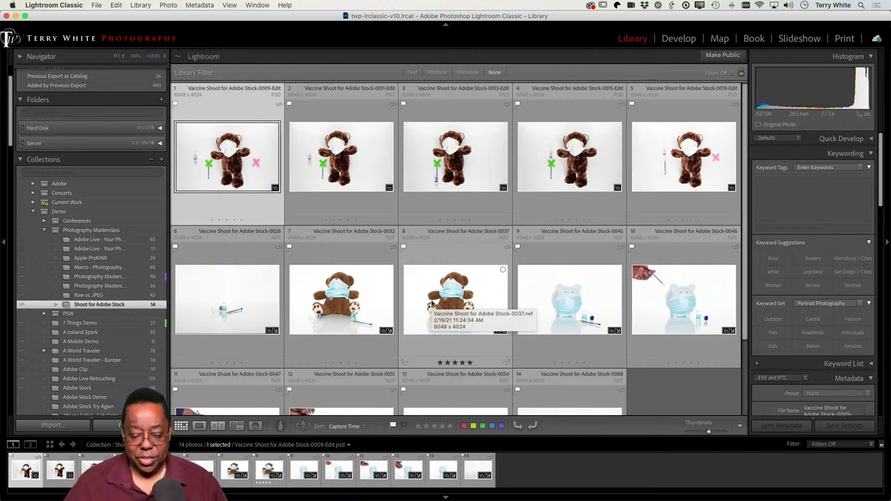
Open the collection in the Slideshow module, play the preview despite the missing music files, and stop playback
left_click(794, 39)
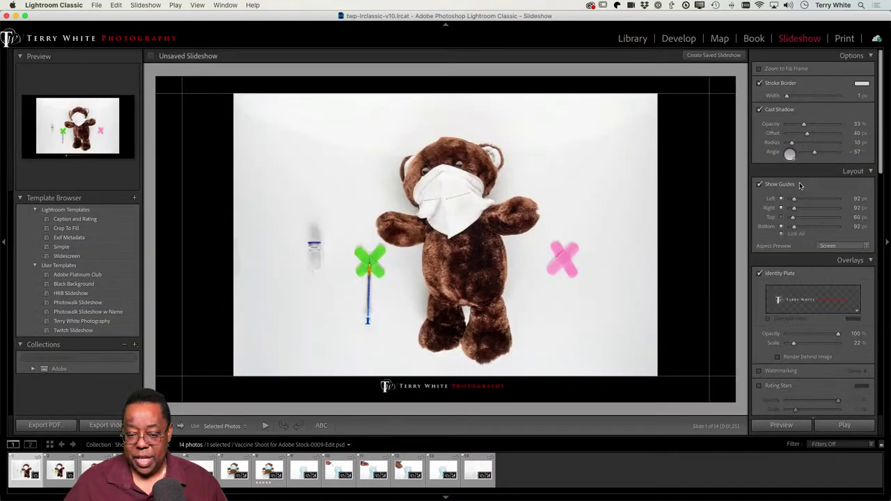
left_click(265, 426)
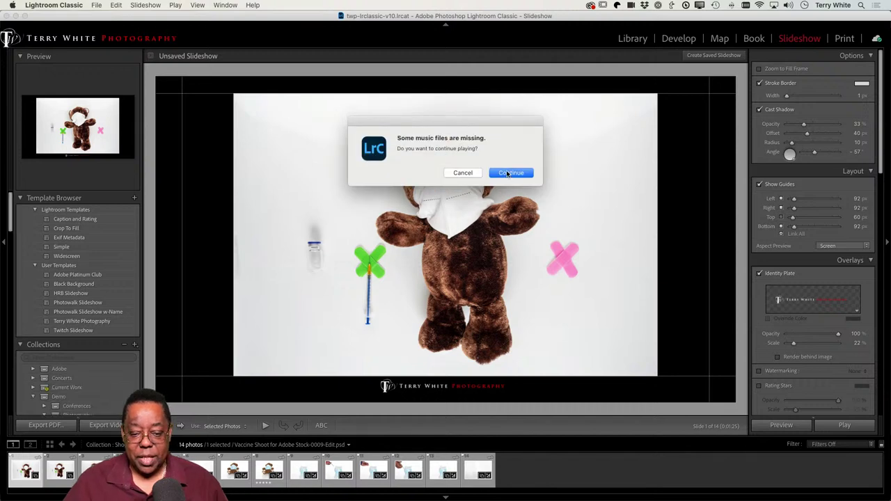
left_click(509, 173)
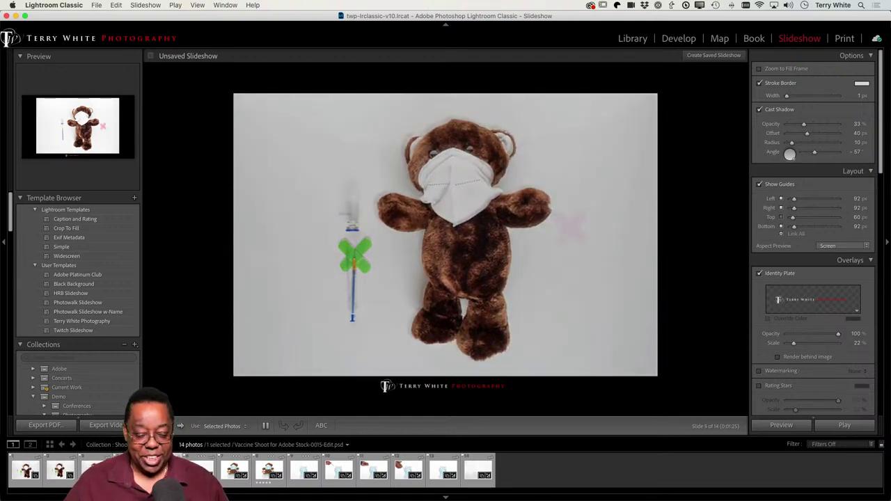
left_click(265, 425)
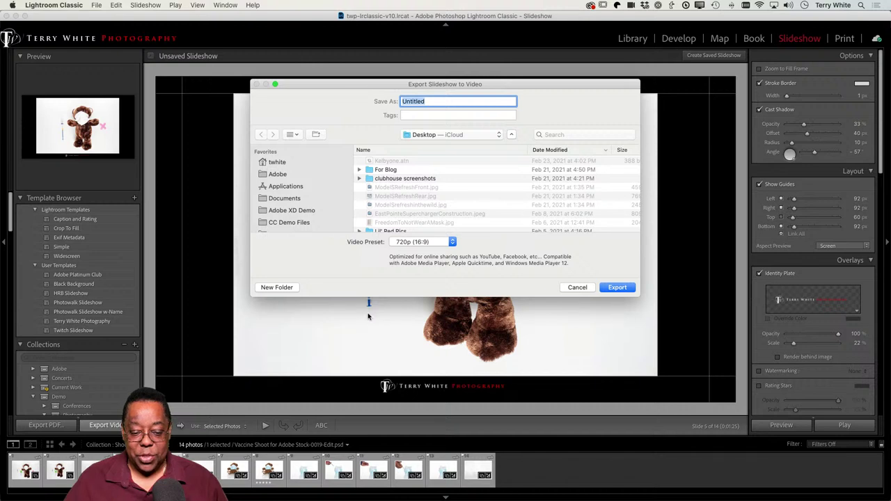
Export the slideshow as a 1080p (16:9) video, named with the recipient's first name plus "Show", into a new Desktop folder bearing the recipient's name
left_click(421, 245)
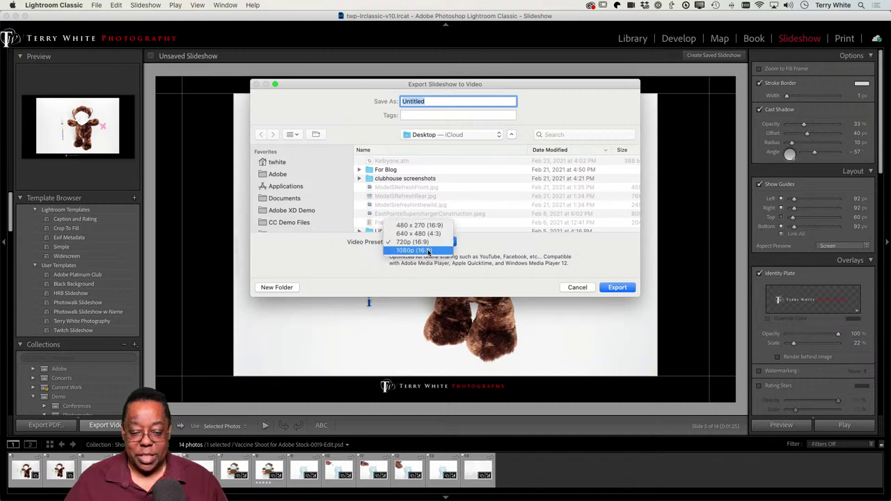
left_click(427, 250)
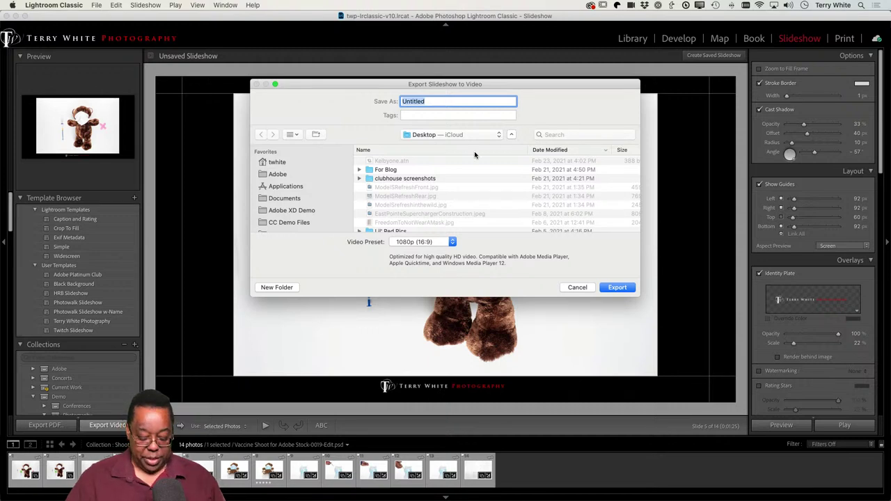
key("shift+super+n")
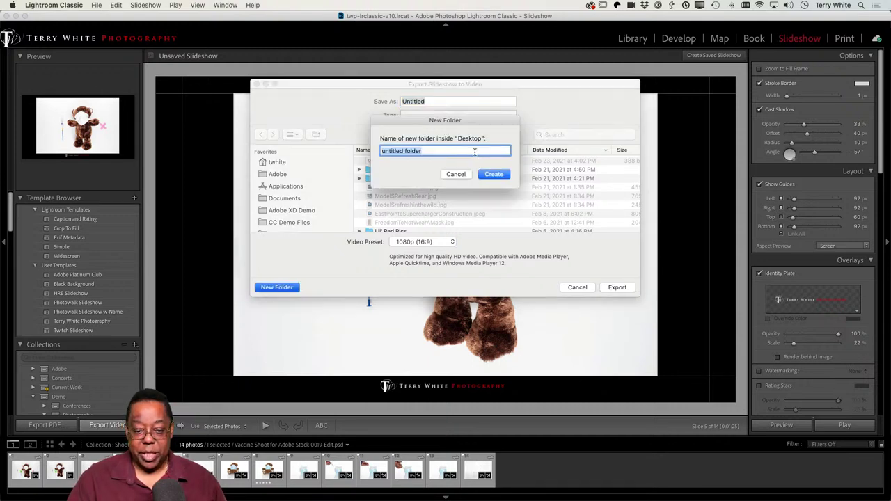
type("Murra")
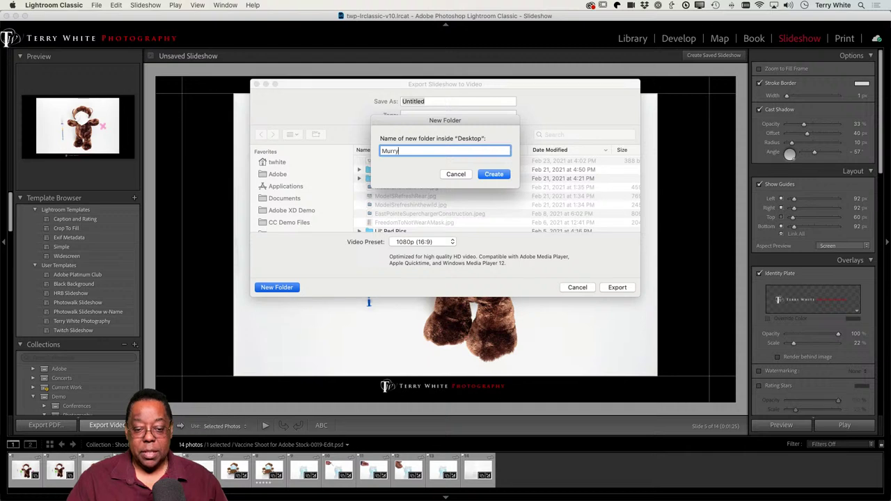
type("y")
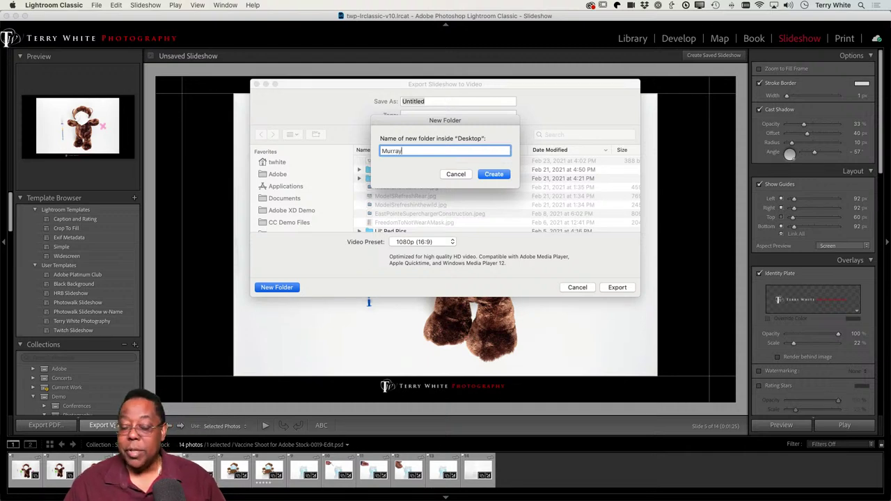
type(" C")
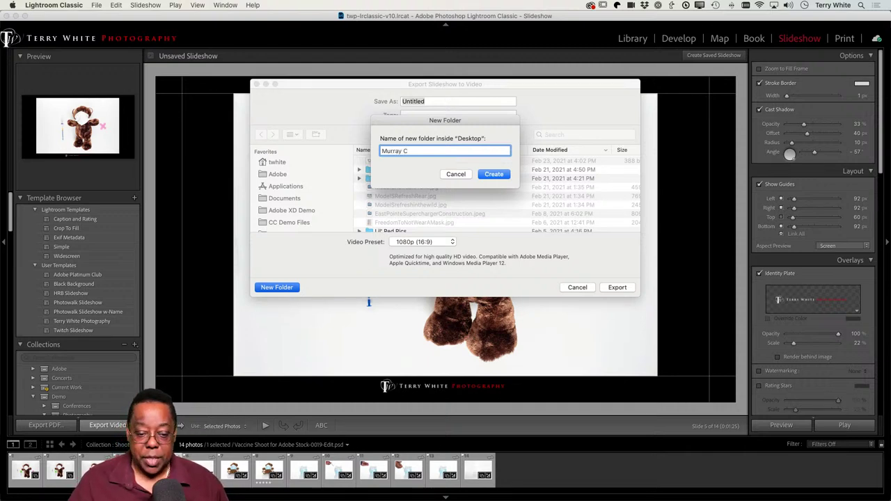
left_click(495, 175)
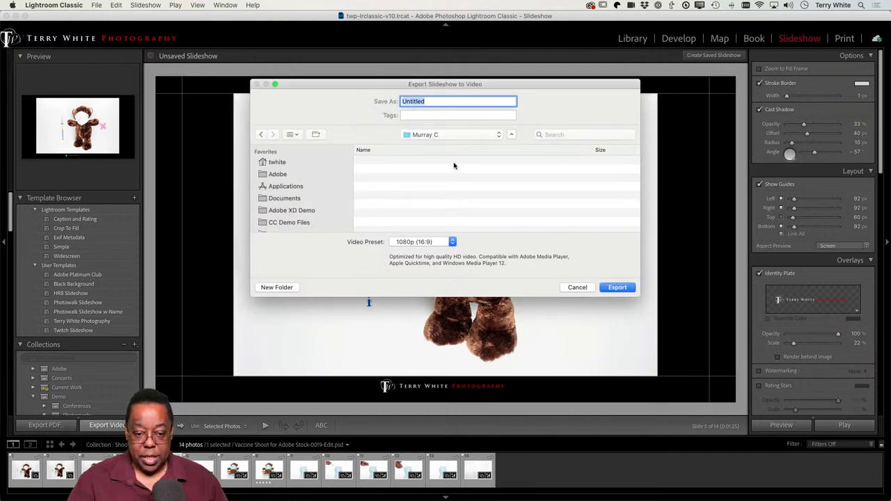
type("Murry")
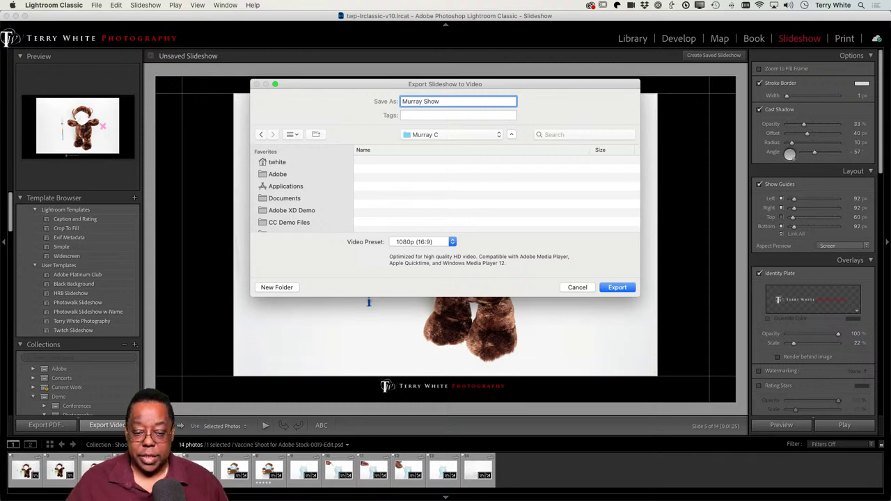
left_click(617, 287)
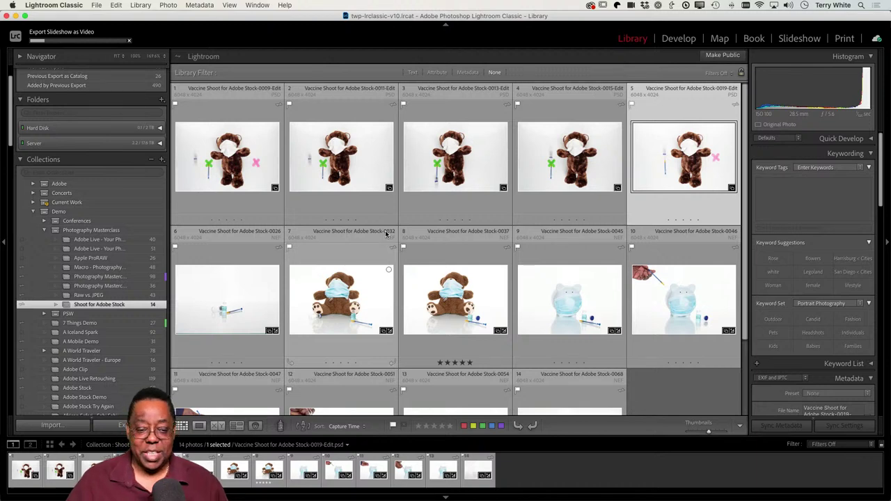
Select all 14 photos of the Shoot for Adobe Stock collection in the Library grid
scroll(385, 234, "down", 3)
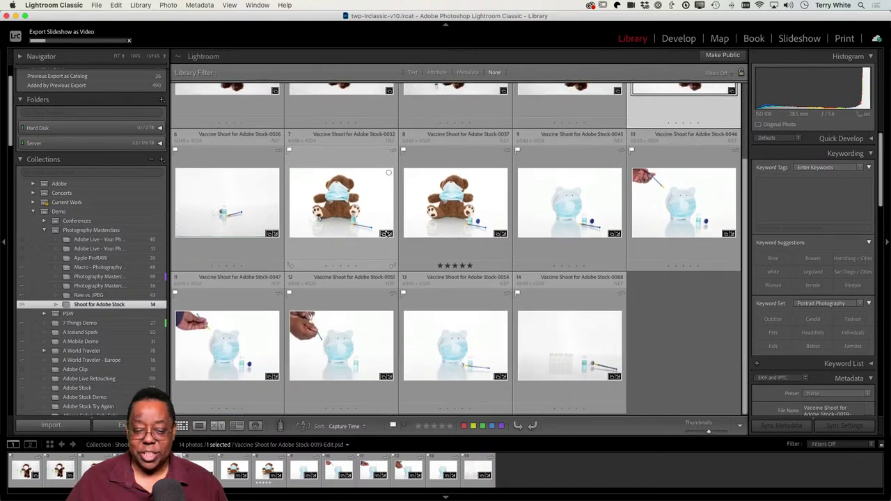
scroll(385, 234, "up", 3)
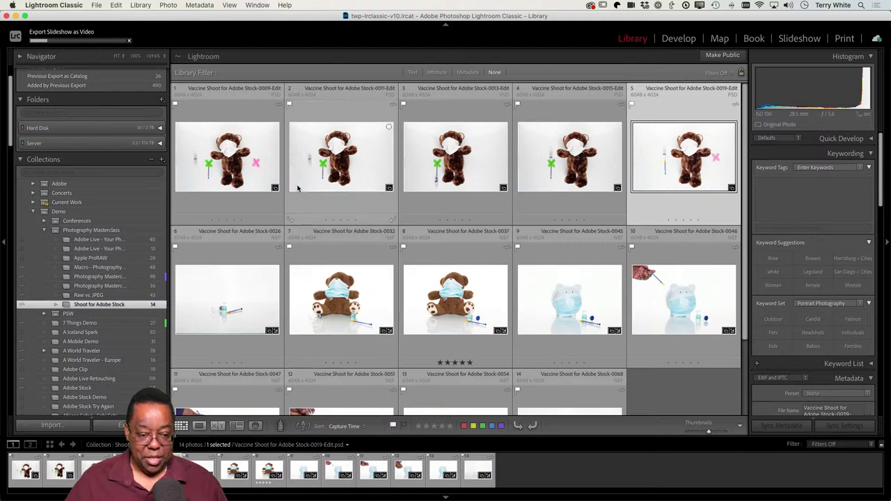
left_click(268, 170)
scroll(475, 355, "down", 3)
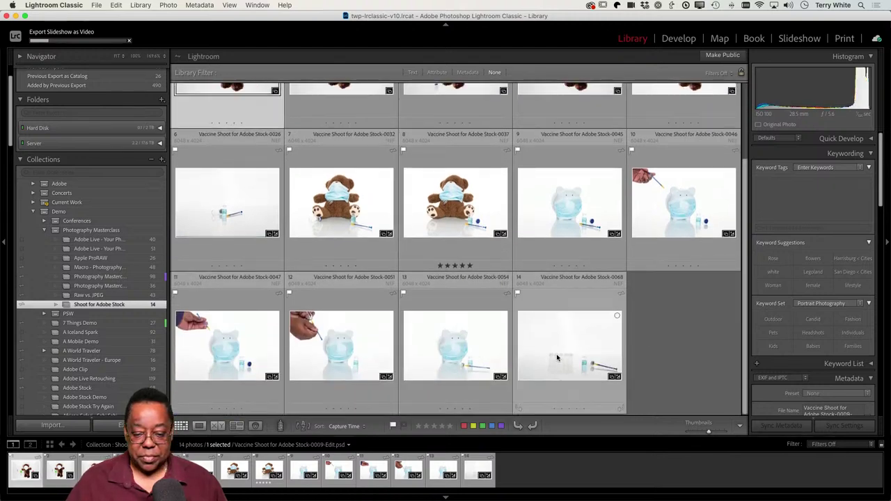
key("super+a")
scroll(458, 235, "up", 3)
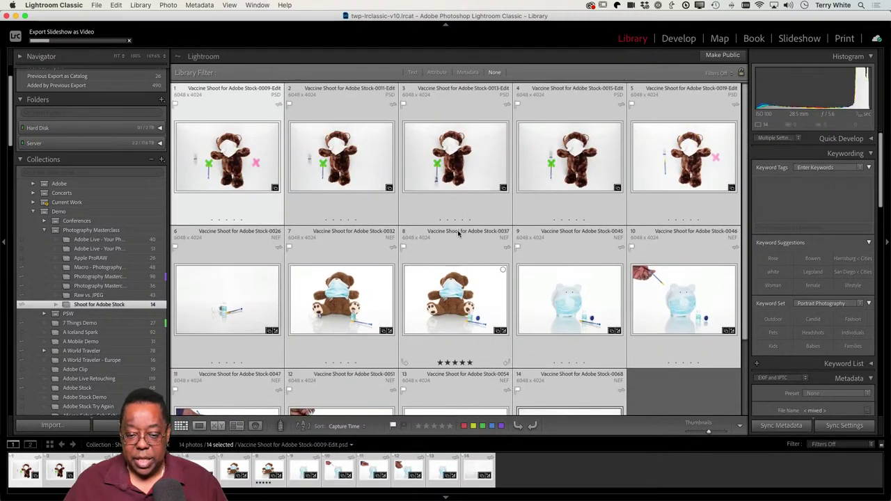
Export the selected photos with the For Web Gallery w/o cr preset and return to the Library grid
left_click(97, 5)
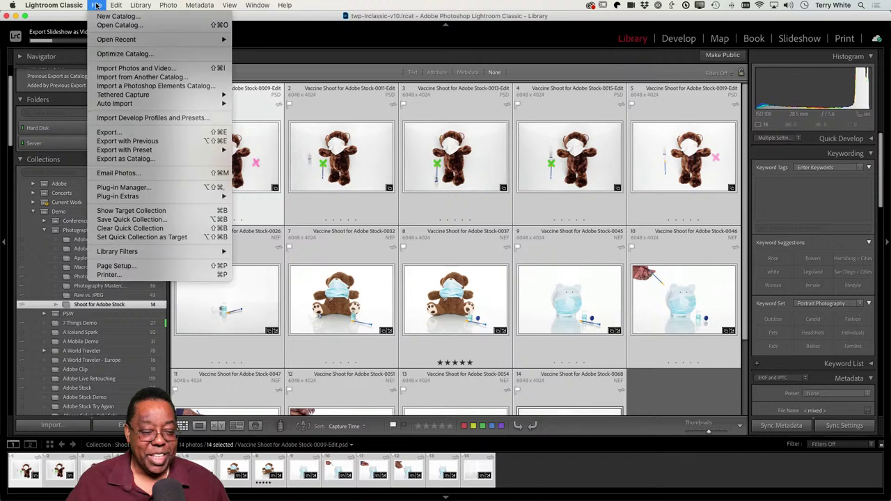
mouse_move(148, 154)
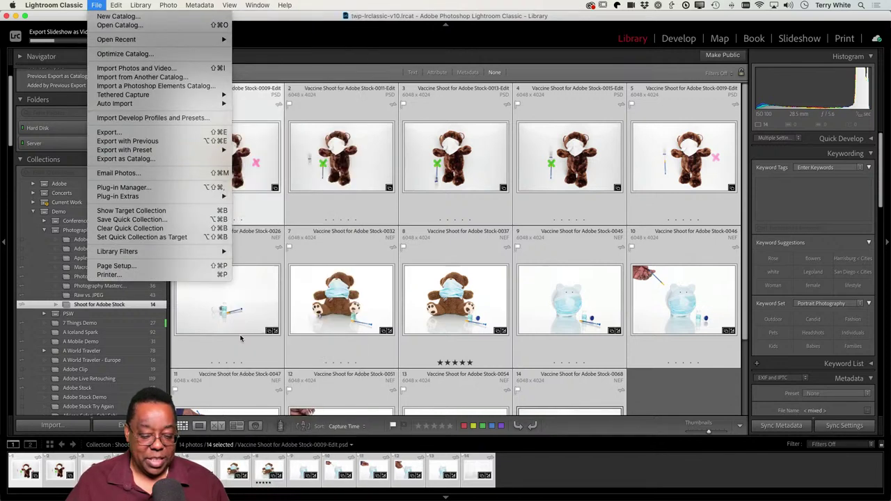
mouse_move(339, 499)
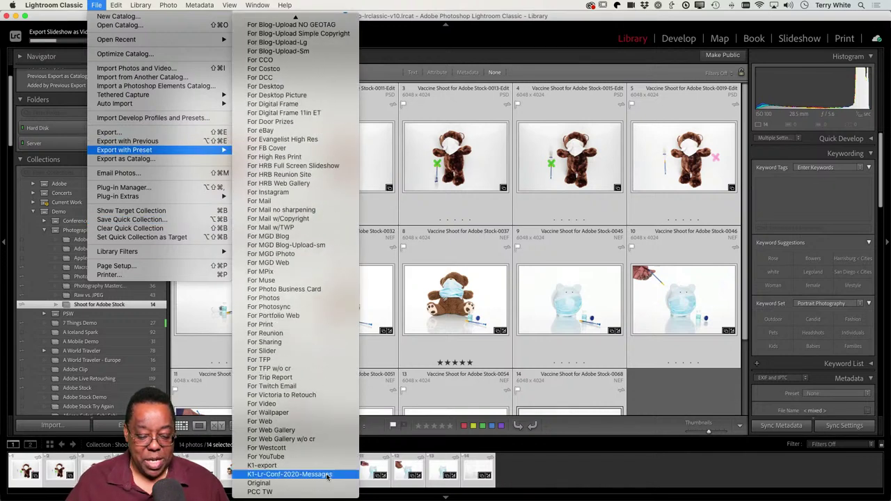
left_click(321, 439)
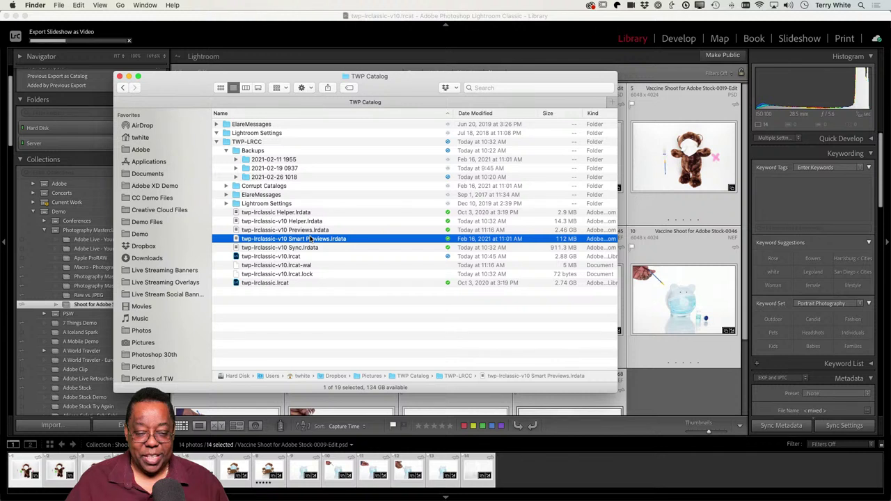
left_click(155, 23)
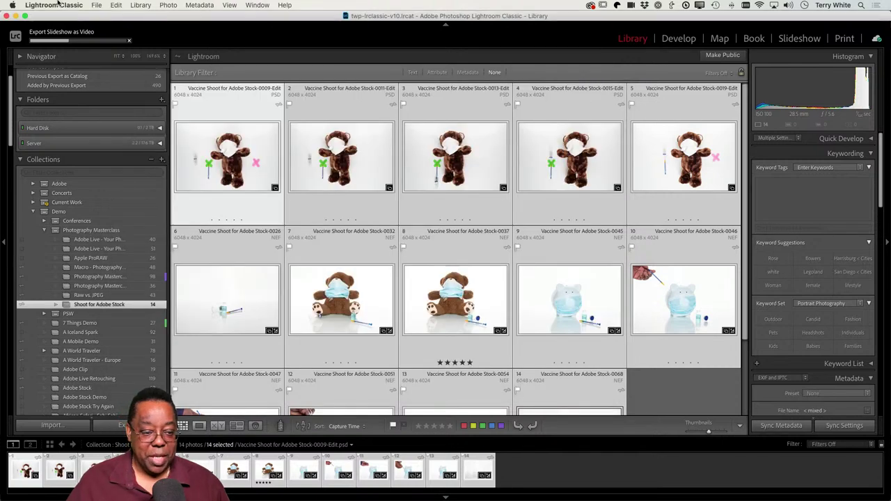
Start another export of the selected photos and set its destination to a new photos folder inside the recipient's Desktop folder
left_click(94, 5)
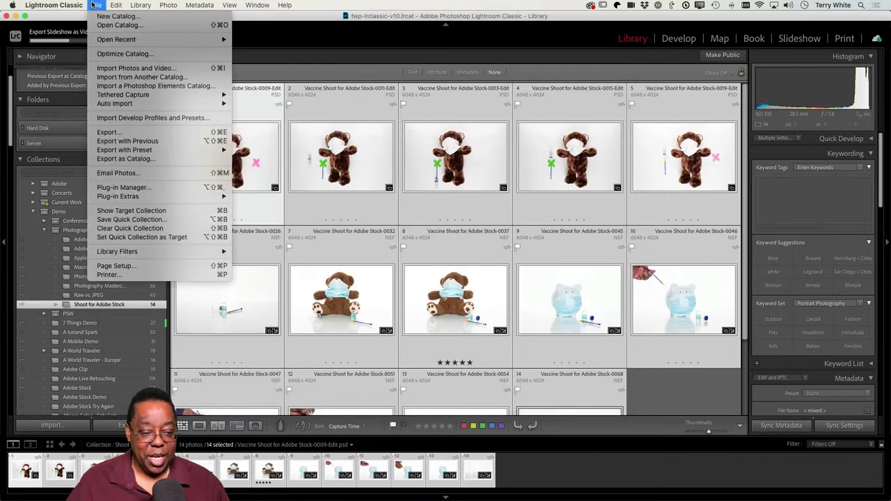
left_click(126, 132)
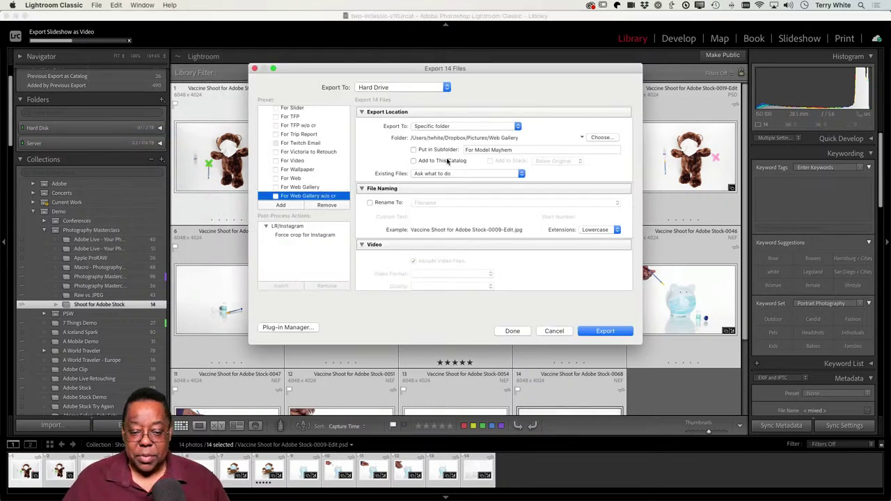
left_click(602, 137)
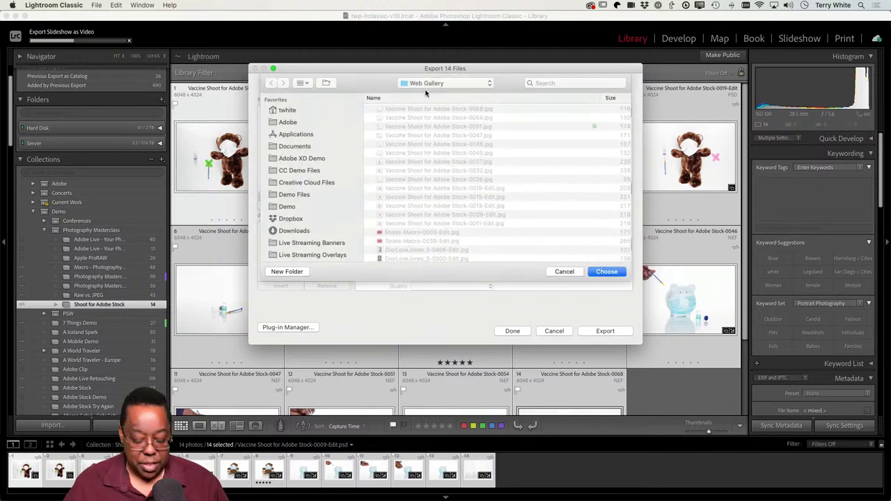
left_click(426, 85)
left_click(426, 97)
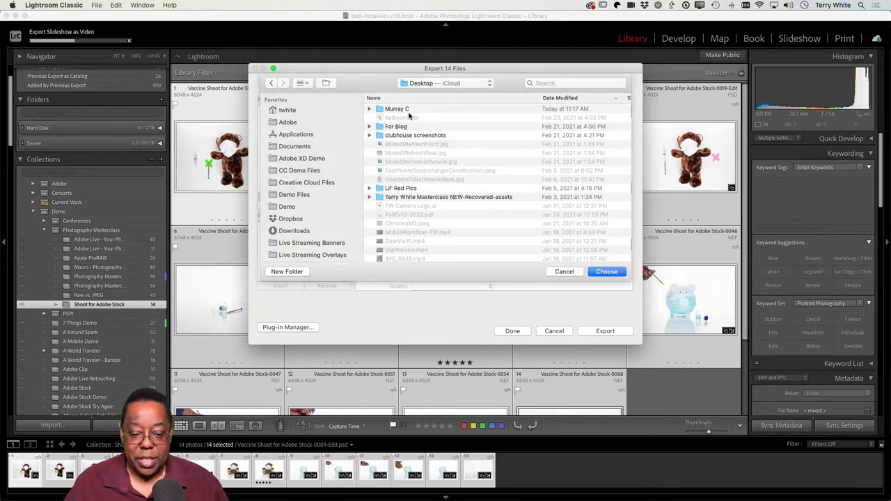
double_click(408, 109)
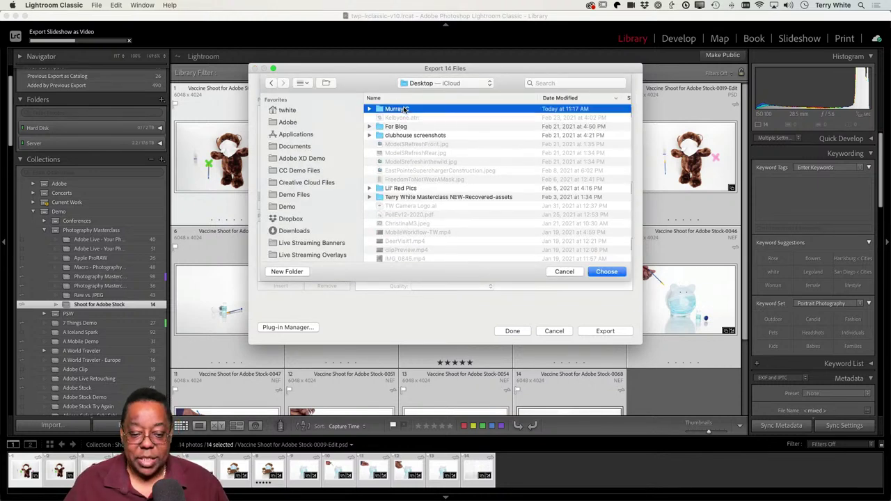
left_click(300, 272)
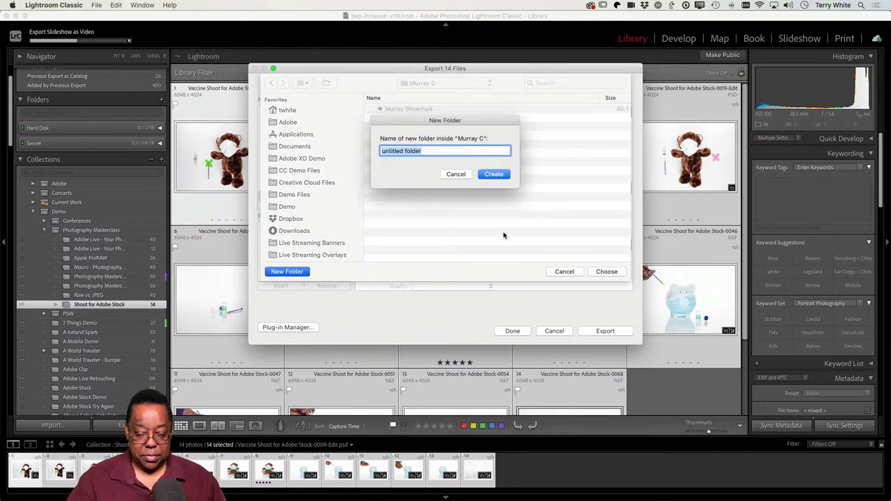
type("photos")
key("Return")
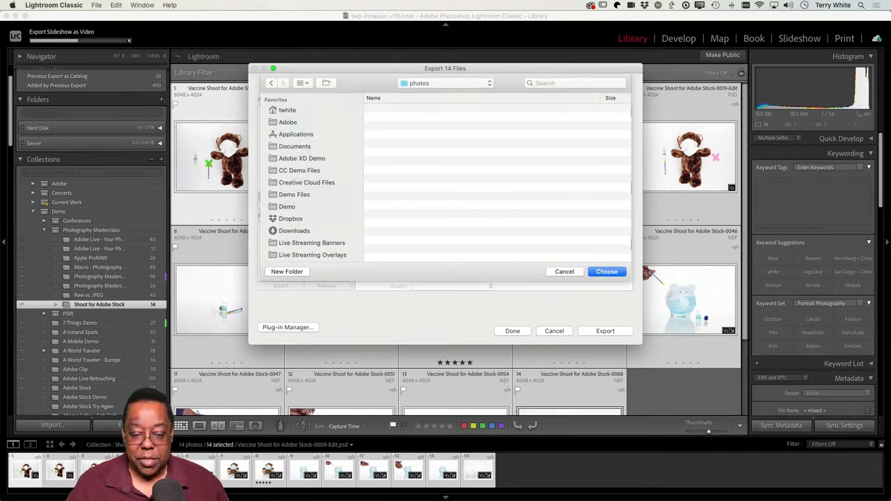
left_click(603, 273)
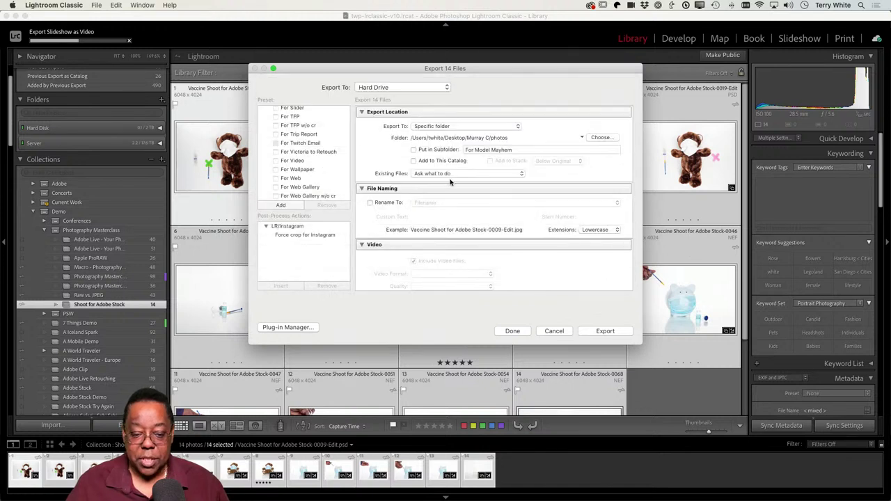
Review the file, sizing, metadata, watermark and post-processing settings, and export the 14 photos as JPEGs
scroll(464, 222, "down", 3)
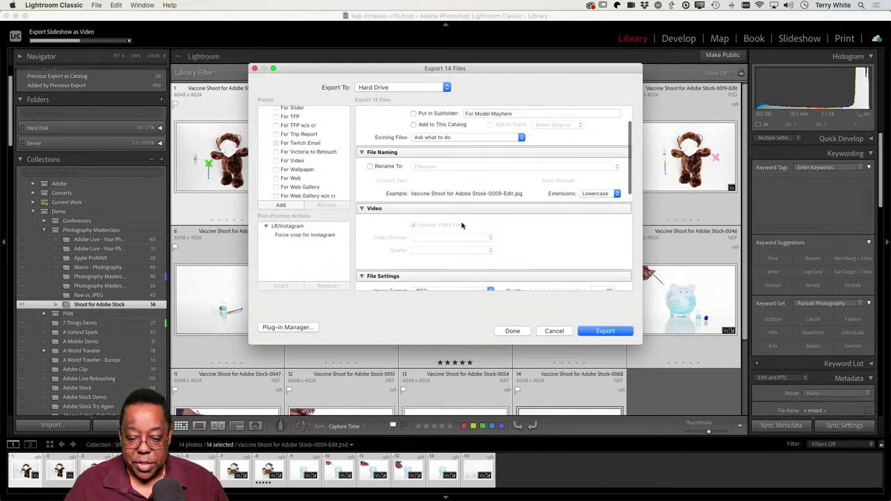
scroll(461, 225, "down", 4)
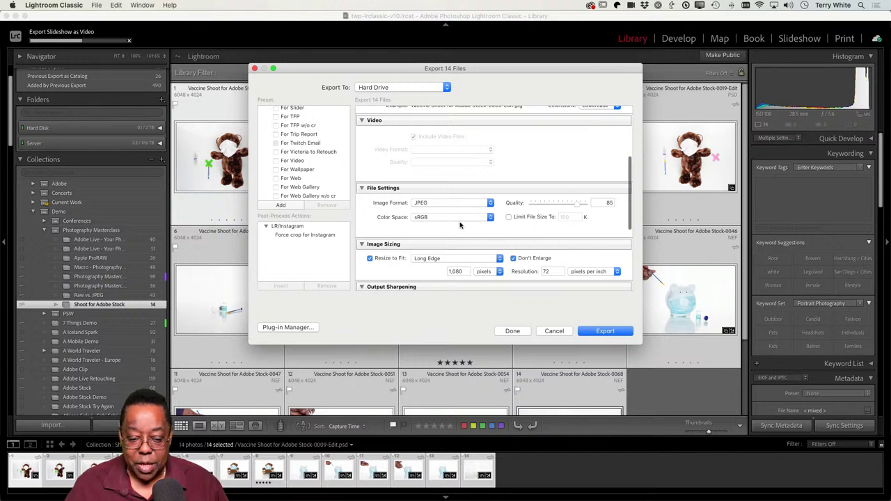
scroll(464, 230, "down", 3)
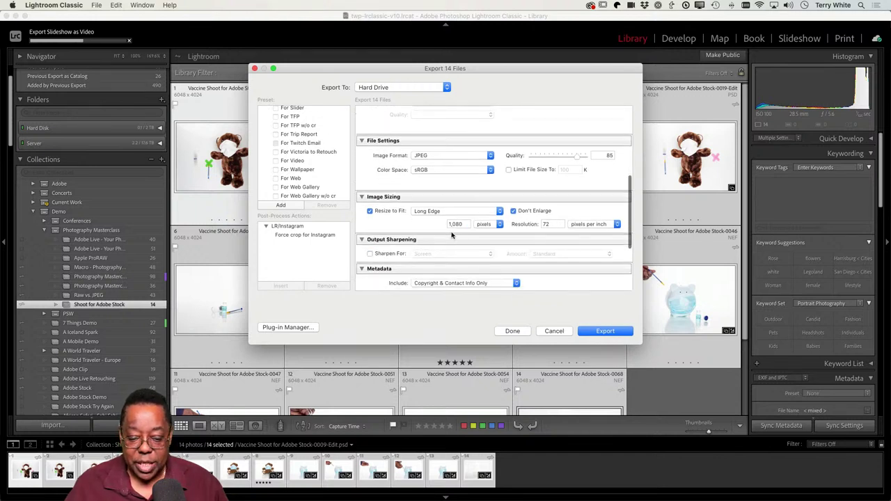
scroll(454, 236, "down", 6)
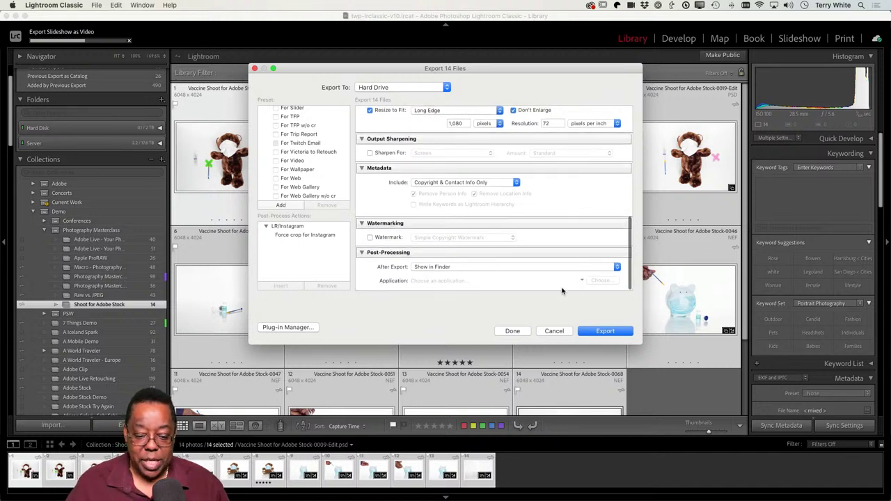
left_click(602, 331)
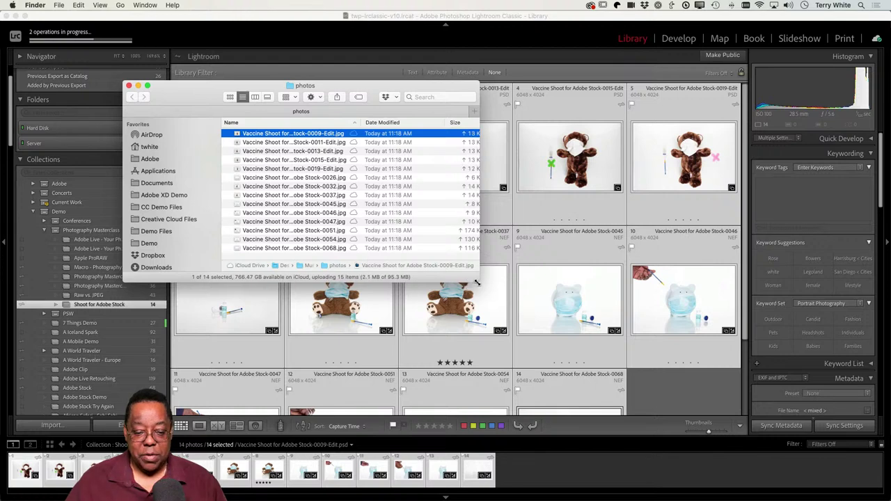
Enlarge the photos folder window and preview the exported Vaccine Shoot for Adobe Stock-0015-Edit.jpg
left_click_drag(478, 282, 548, 395)
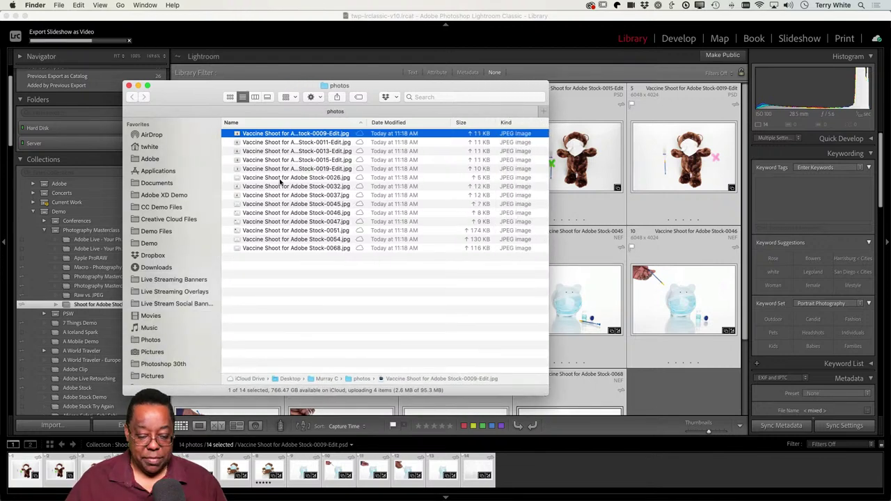
left_click(267, 159)
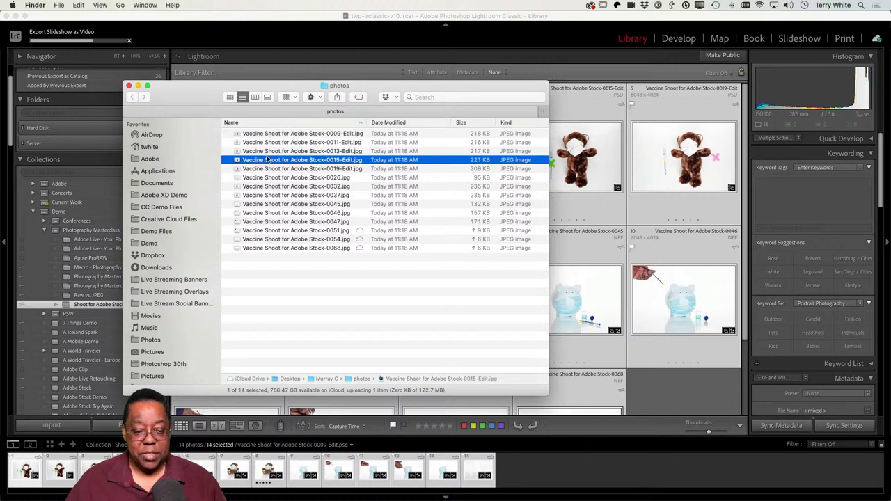
key("space")
key("space")
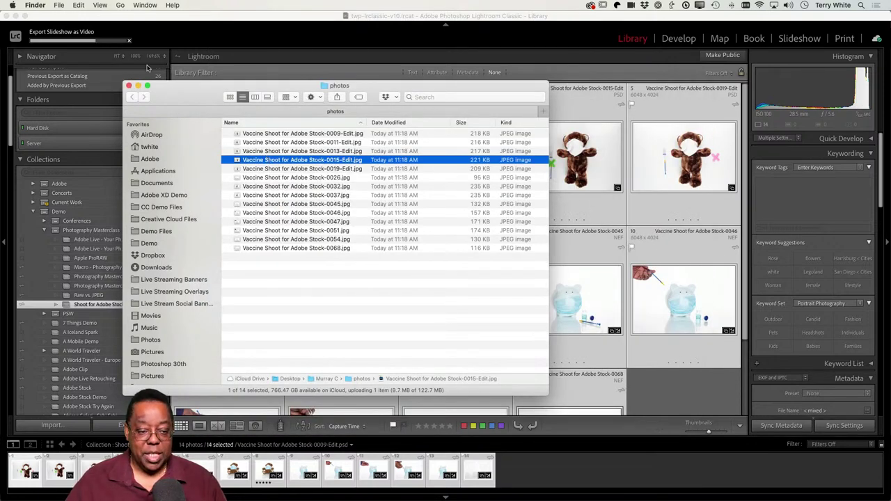
Go up to the folder containing photos, check the exported MP4 slideshow video, and return to Lightroom Classic
left_click(339, 87, "super")
left_click(335, 95)
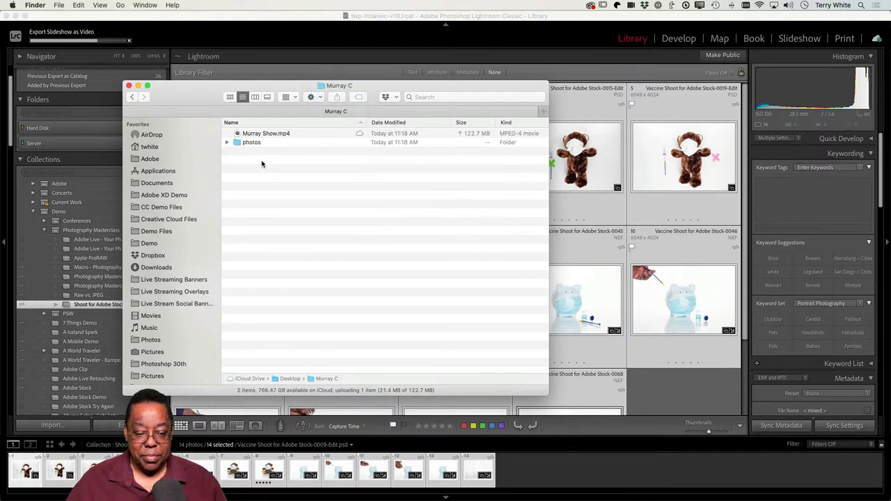
left_click(259, 133)
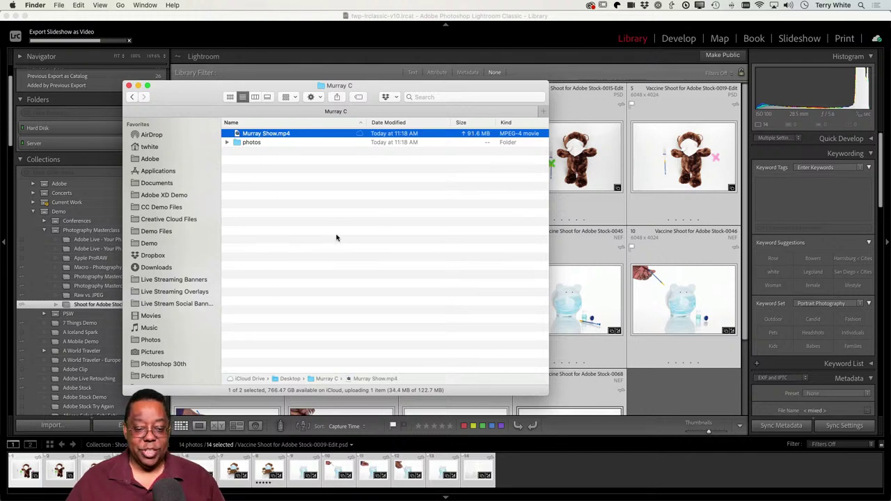
left_click(261, 26)
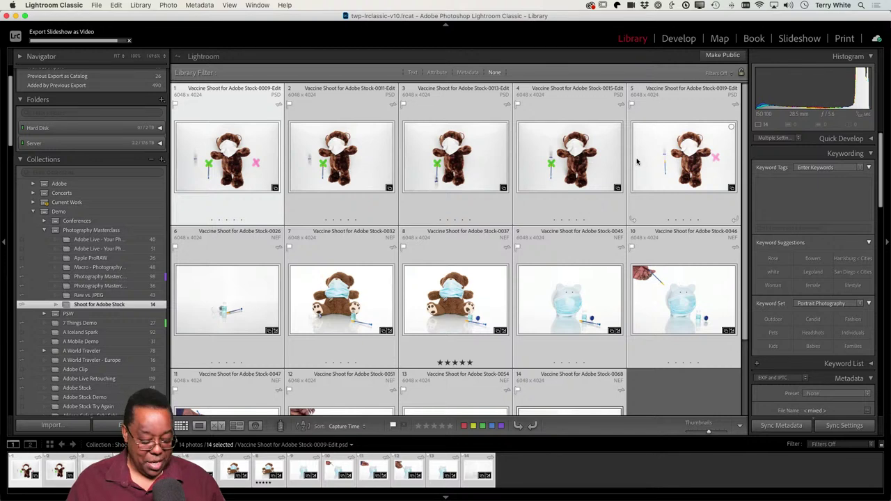
Switch to Photoshop and open the Background skyline graphic from the Adobe MAX 2020 library for editing
key("super+Tab")
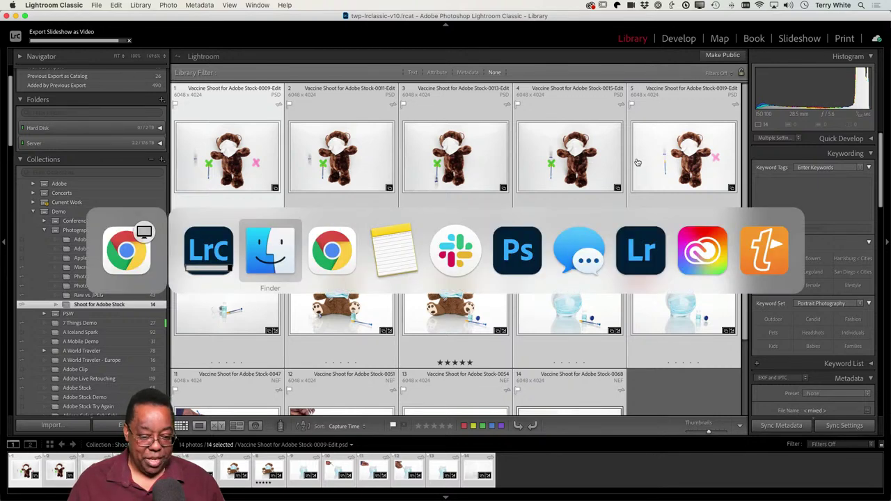
key("super+Tab")
key("super+Tab")
key("super+Tab")
key("super+Tab")
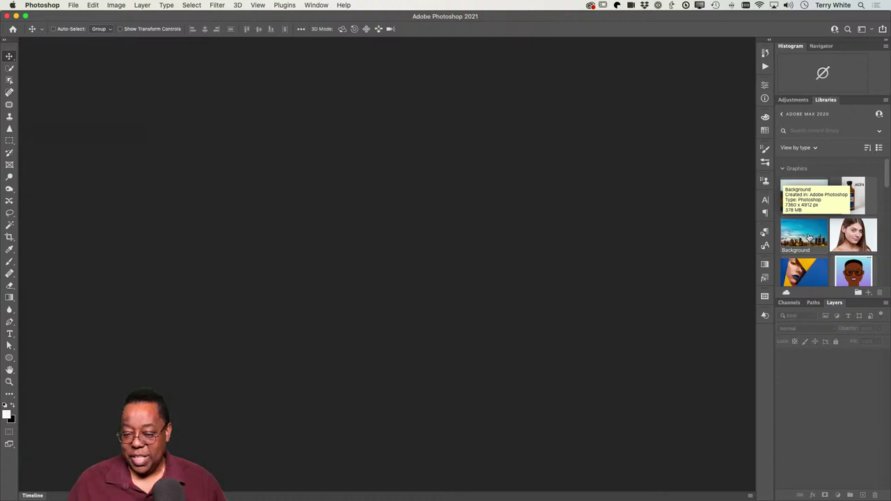
right_click(808, 237)
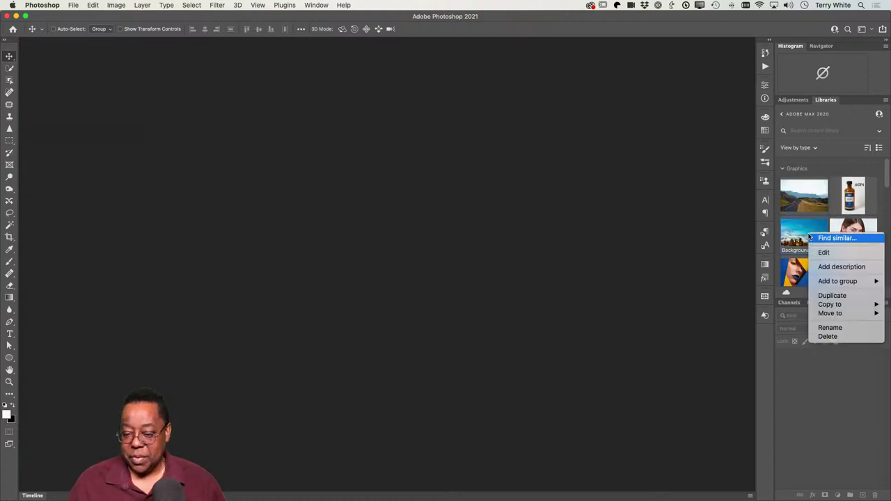
left_click(821, 251)
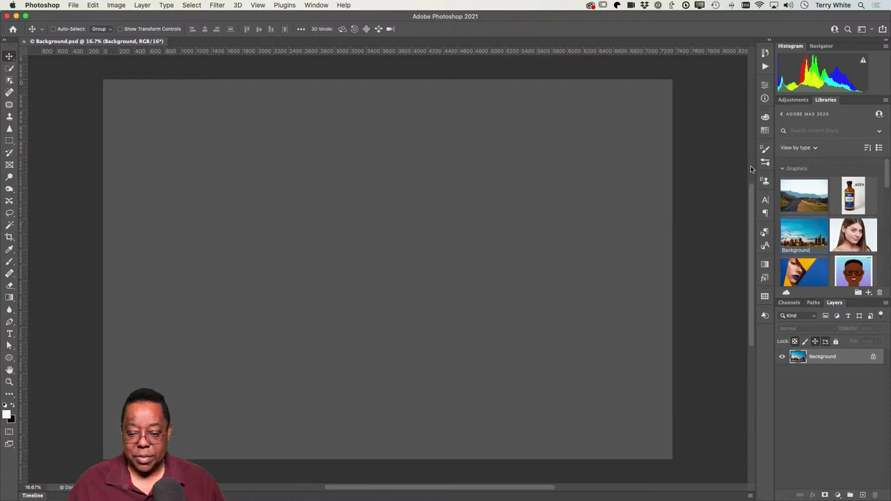
scroll(750, 165, "up", 5)
scroll(750, 203, "down", 10)
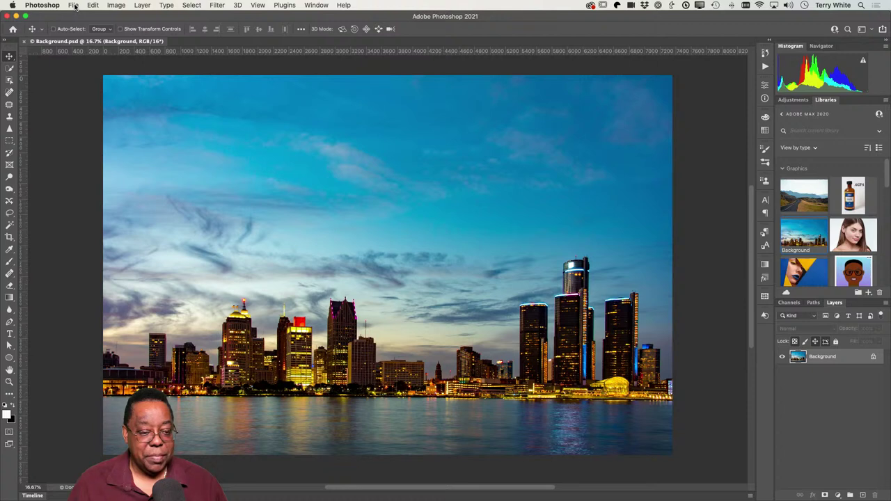
Start a Curves adjustment on the skyline image and darken it with an RGB midpoint at input 133, output 89
left_click(123, 5)
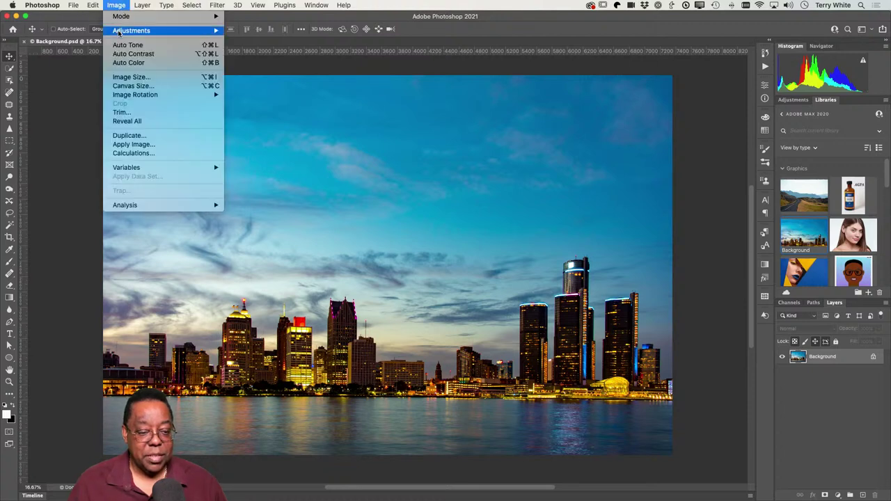
mouse_move(125, 32)
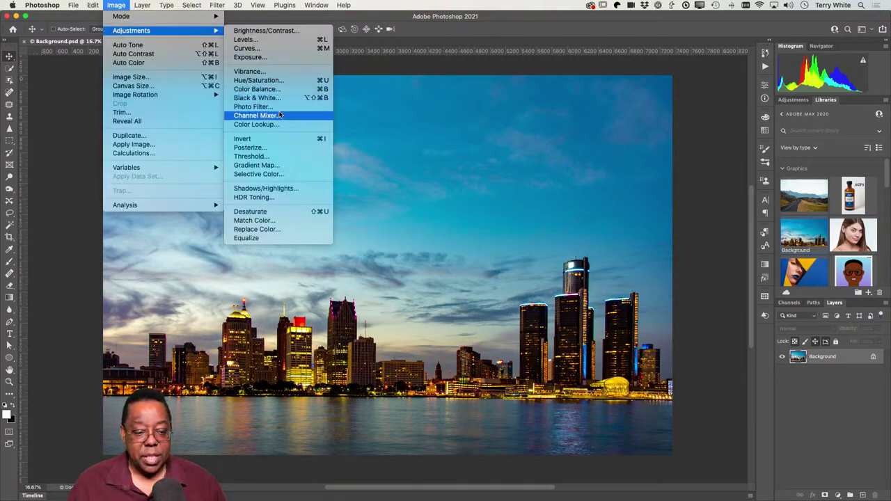
left_click(278, 49)
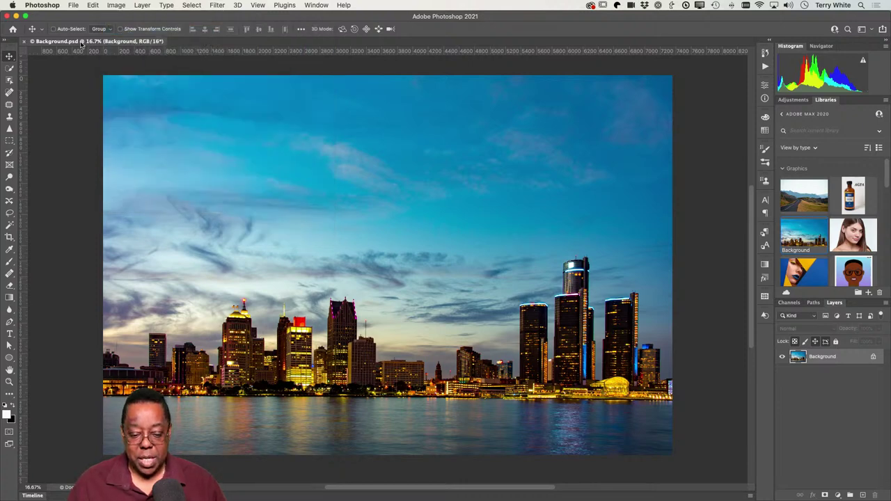
left_click_drag(617, 120, 412, 103)
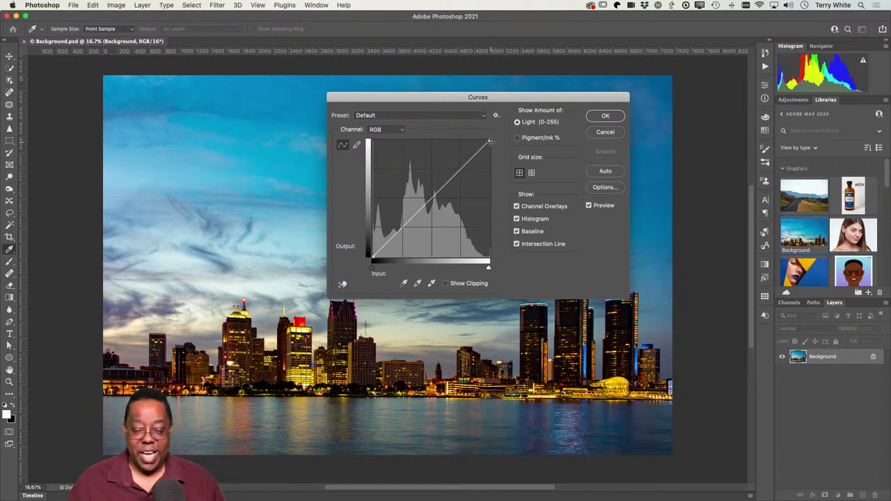
left_click(433, 195)
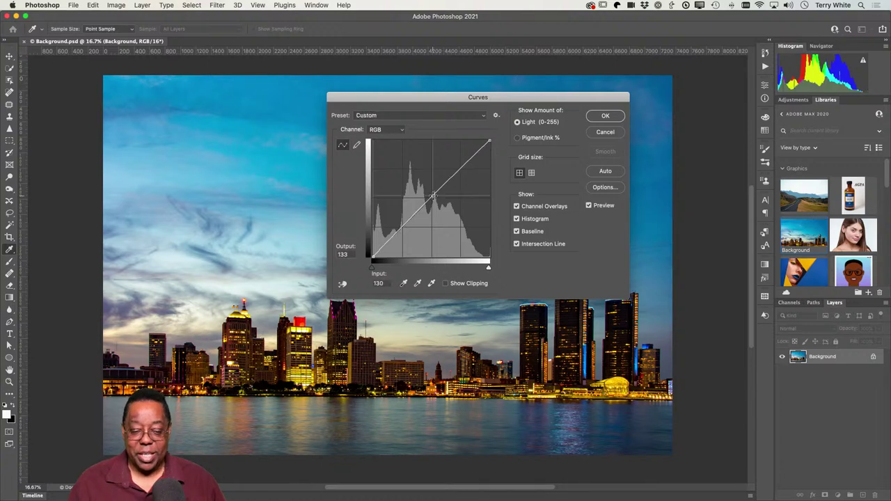
left_click_drag(433, 196, 433, 215)
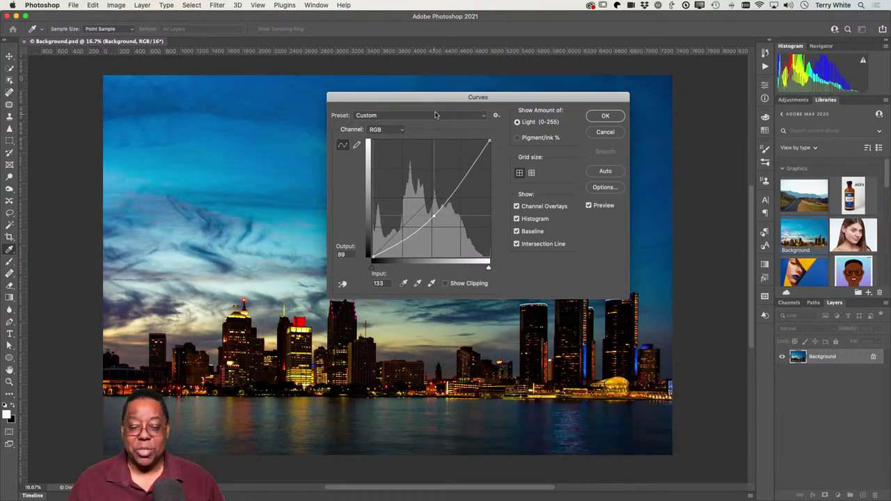
Raise the RGB curve's midpoint to output 167 at input 128, and try moving the curve's black and white end points
left_click_drag(436, 104, 687, 109)
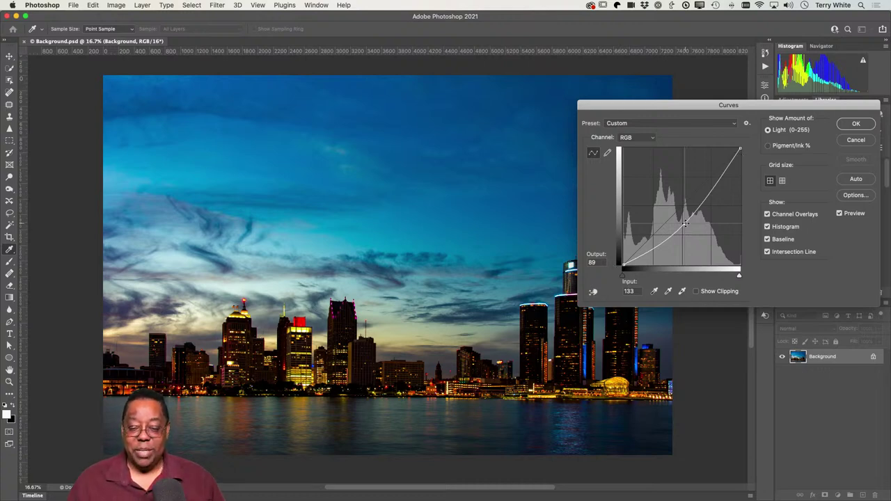
left_click_drag(684, 224, 682, 189)
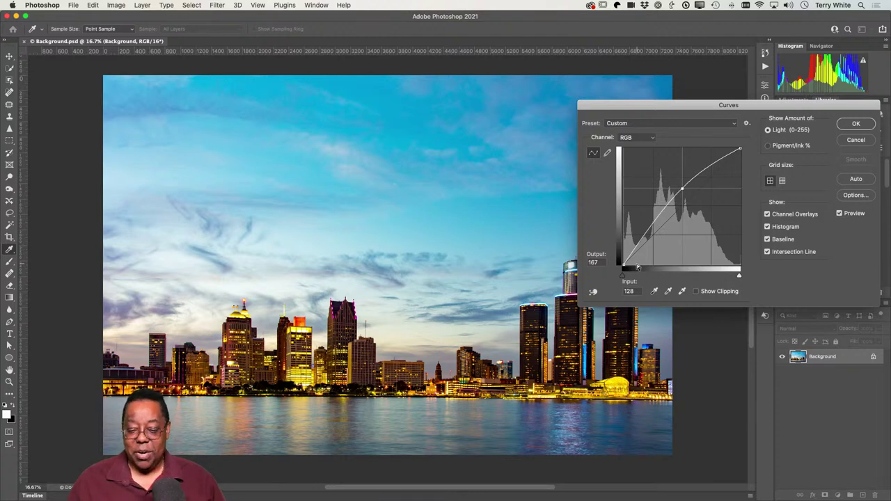
mouse_move(623, 265)
left_mouse_down()
mouse_move(624, 231)
mouse_move(624, 266)
left_mouse_up()
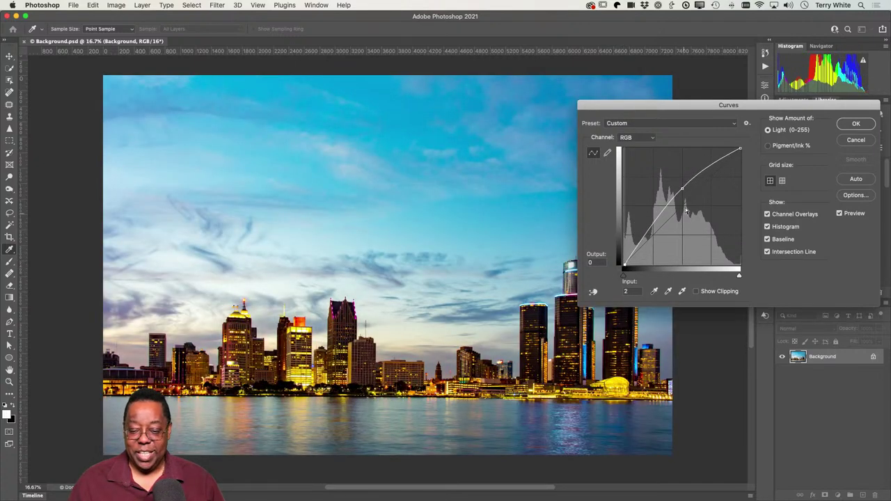
left_click_drag(739, 149, 739, 172)
left_click_drag(739, 170, 739, 149)
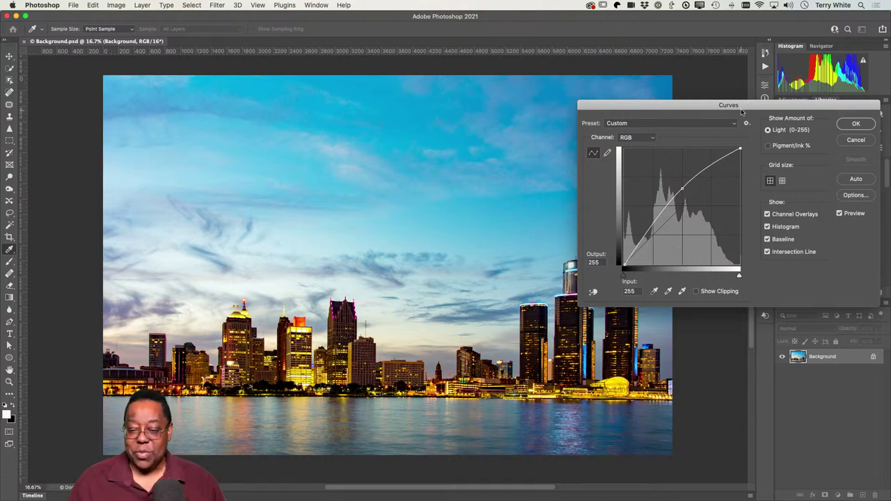
Reshape the curve with points at input 43, output 58 and input 143, output 134, and cancel the Curves adjustment
left_click_drag(736, 104, 614, 100)
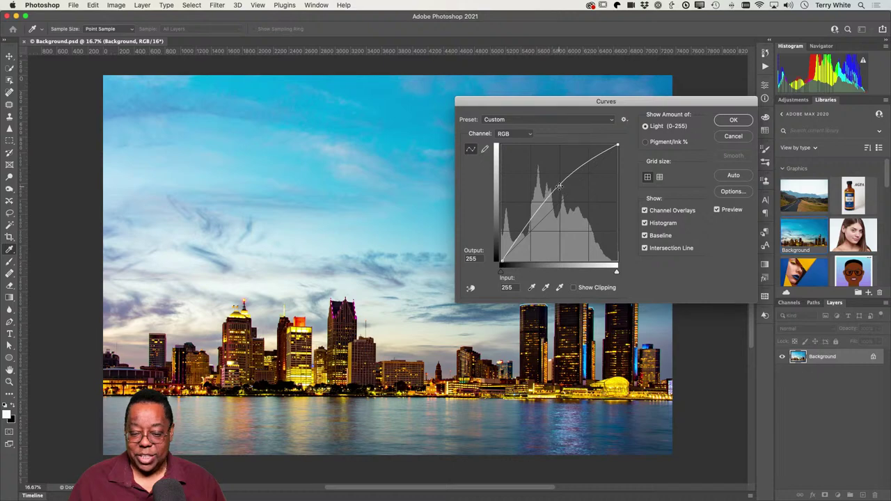
left_click_drag(559, 187, 521, 233)
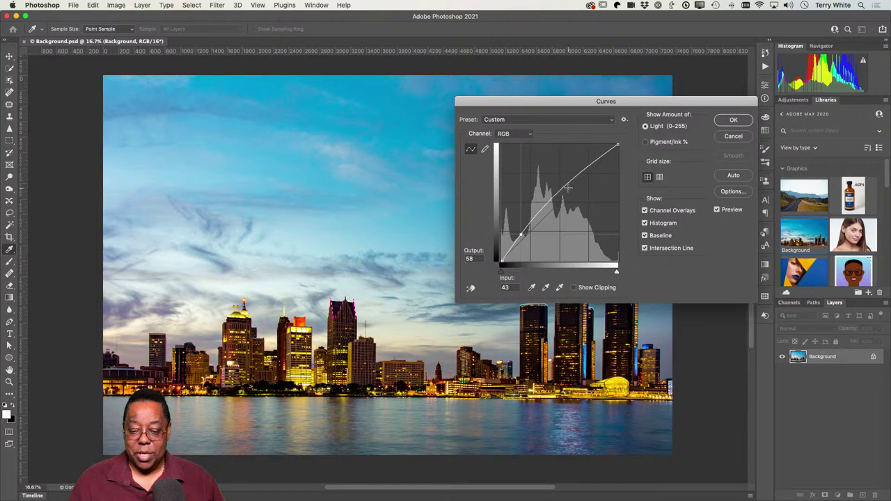
left_click_drag(561, 188, 566, 201)
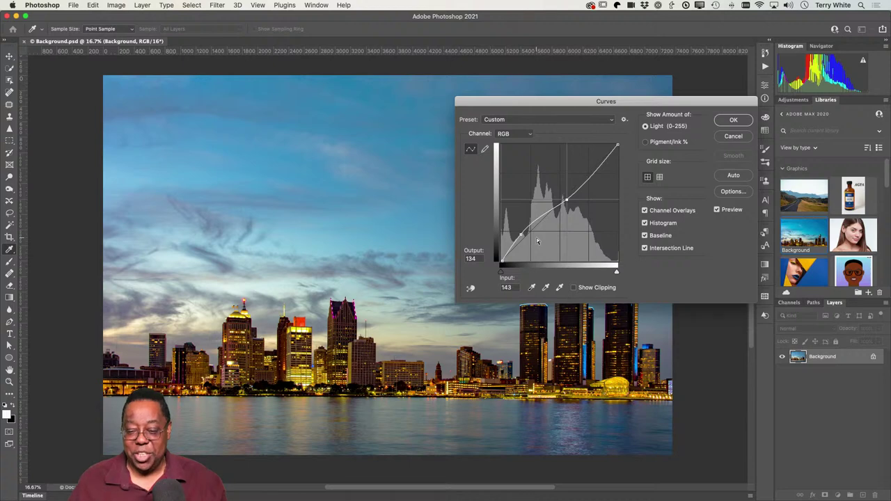
left_click(732, 137)
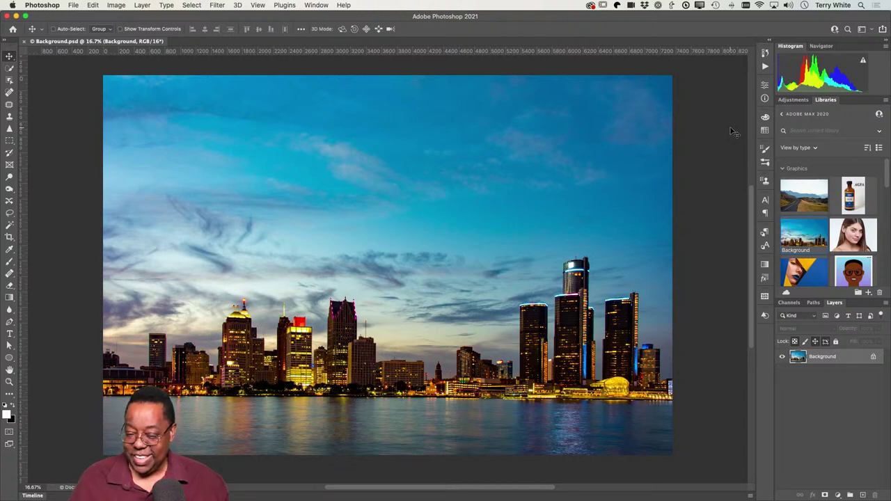
Look through the Adobe MAX 2020 library's graphics and switch to the Adobe Live 2020 library
scroll(818, 200, "down", 5)
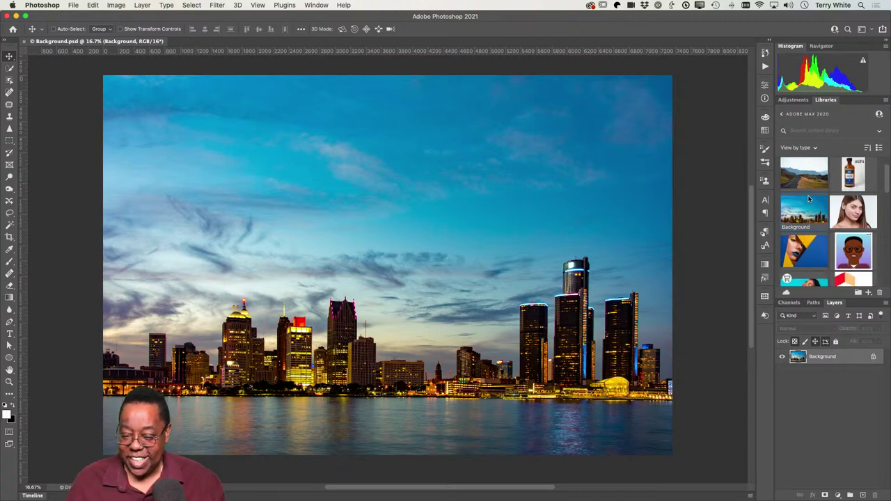
scroll(810, 199, "up", 6)
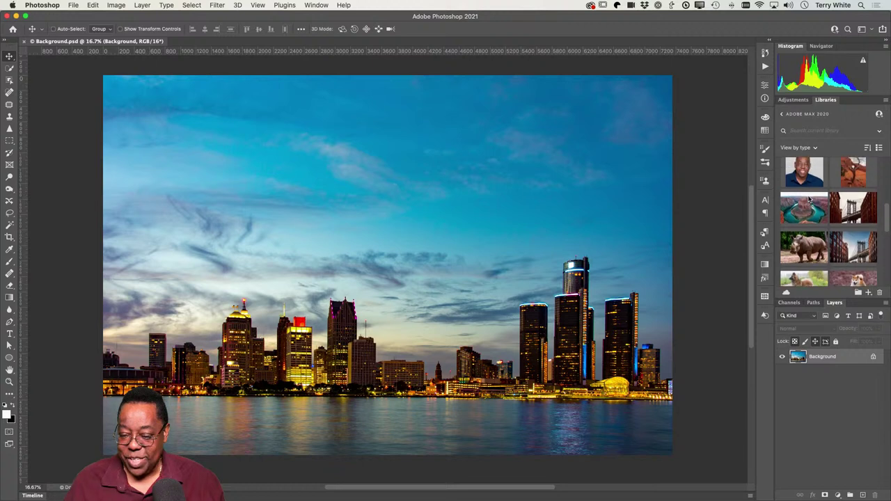
left_click(781, 116)
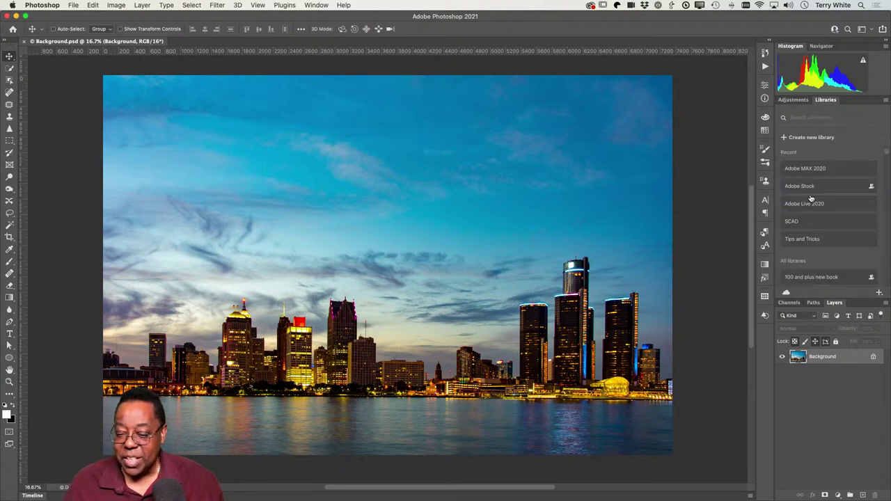
scroll(827, 217, "down", 2)
scroll(827, 218, "down", 5)
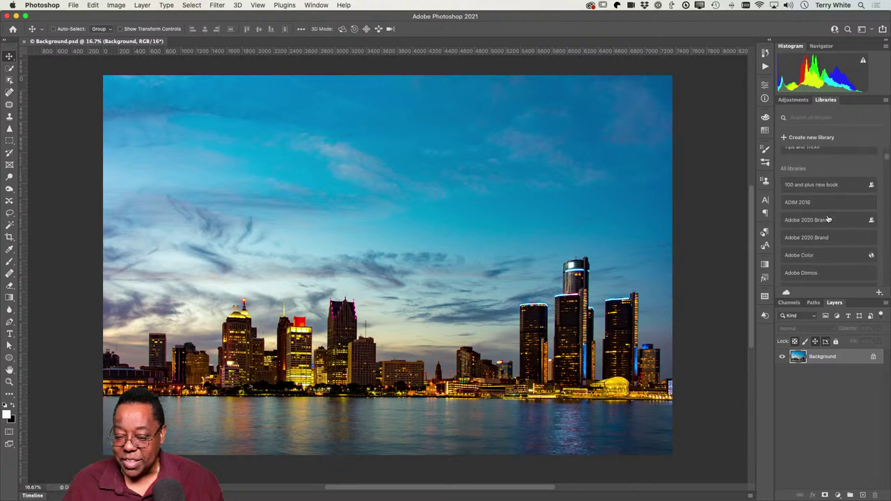
scroll(827, 219, "down", 5)
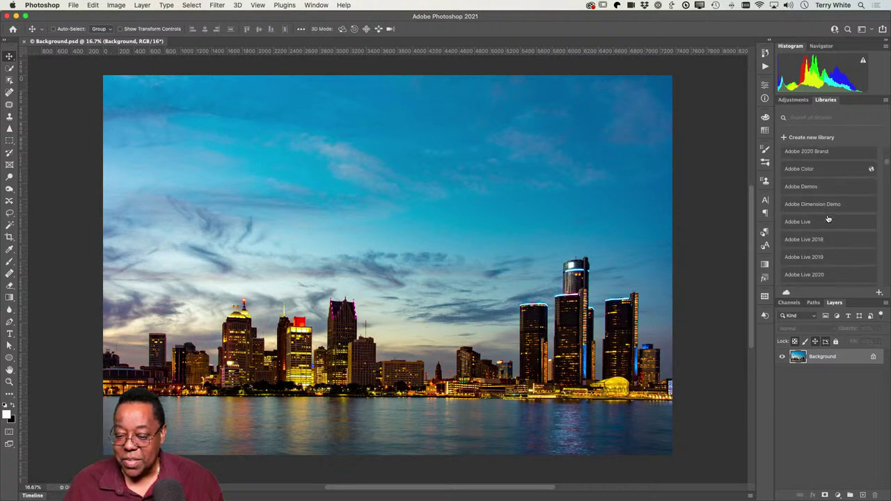
left_click(824, 234)
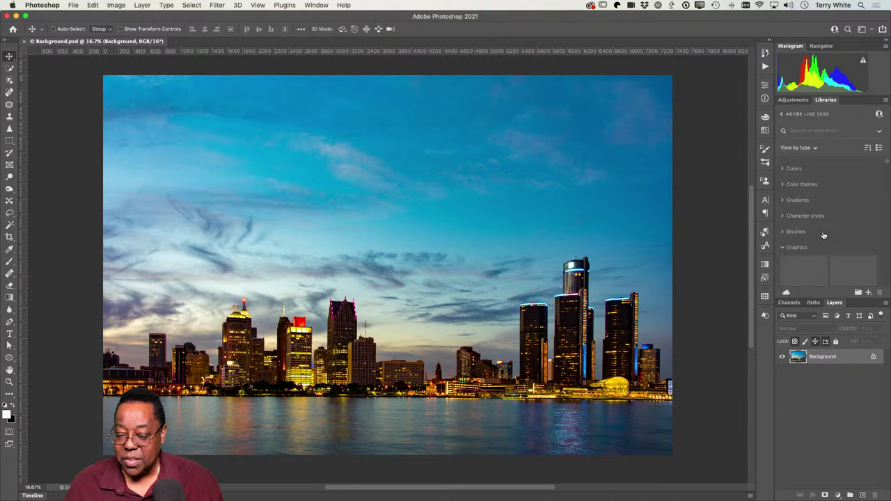
Look through the graphics and patterns in the Adobe Live 2020 library for a suitable image
scroll(836, 228, "down", 10)
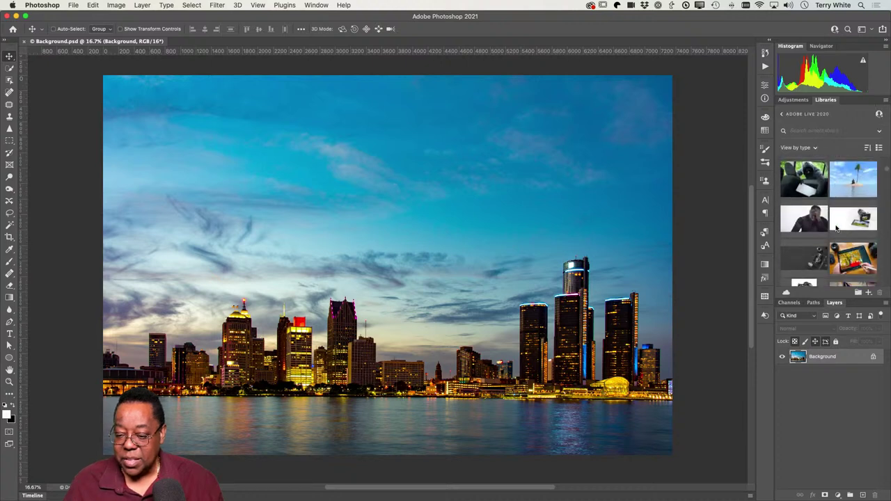
scroll(836, 228, "down", 10)
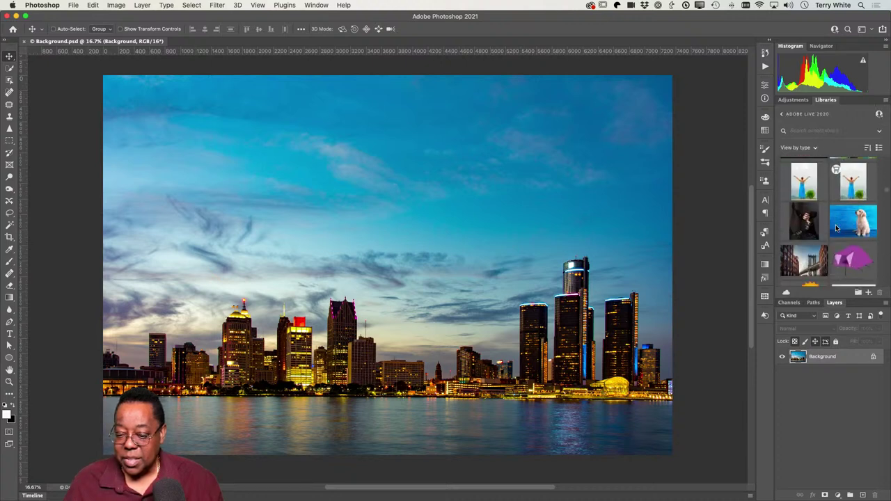
scroll(836, 228, "down", 10)
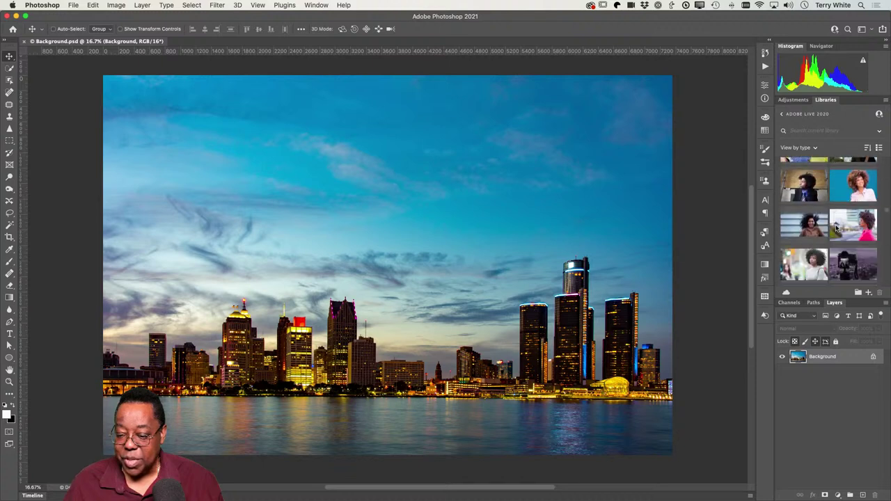
scroll(837, 228, "down", 10)
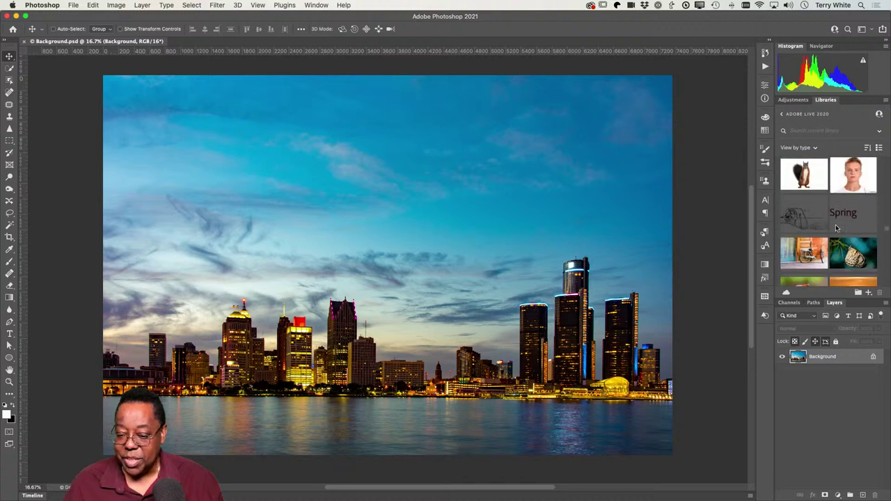
scroll(836, 227, "down", 10)
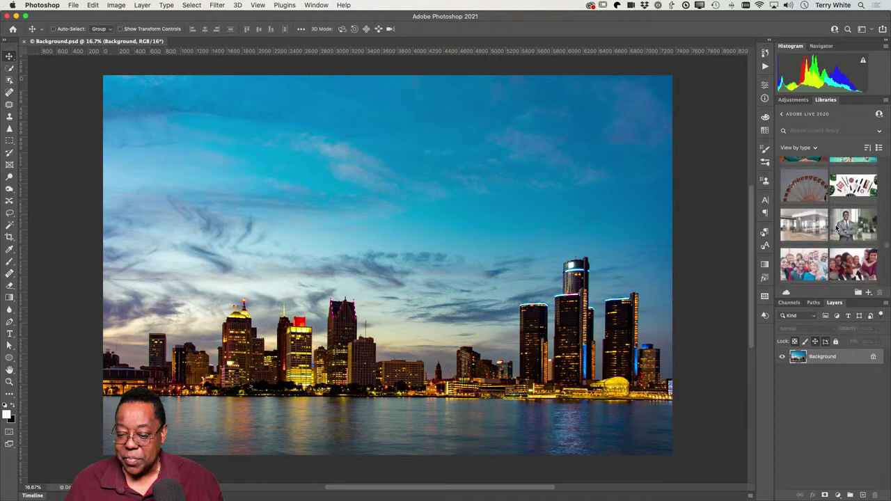
scroll(836, 228, "down", 10)
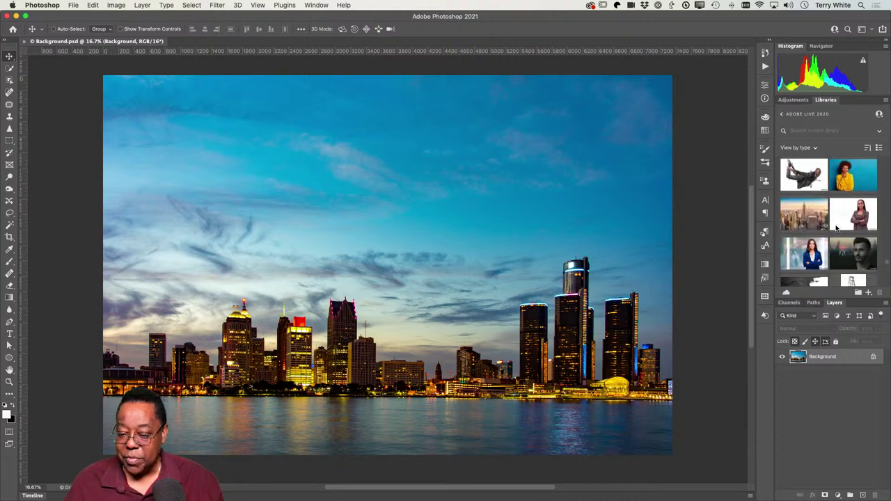
scroll(837, 228, "down", 10)
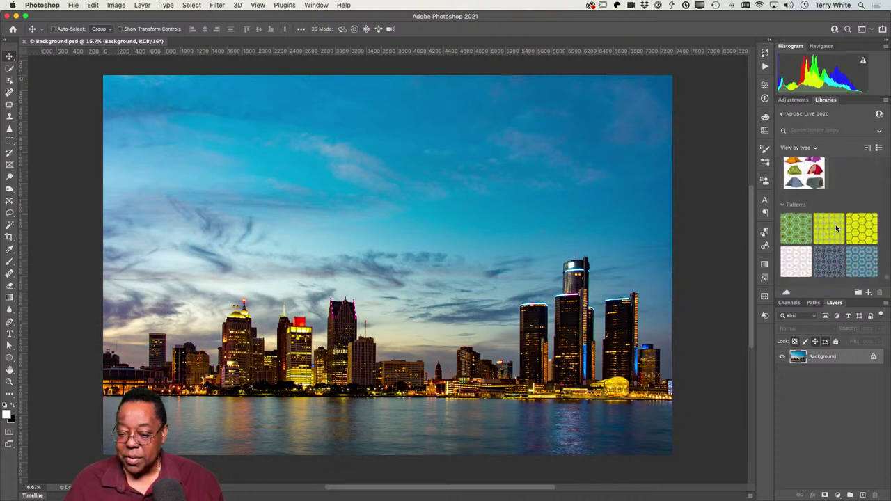
Switch to the Adobe Live 2019 library and look through all of its graphics
left_click(782, 115)
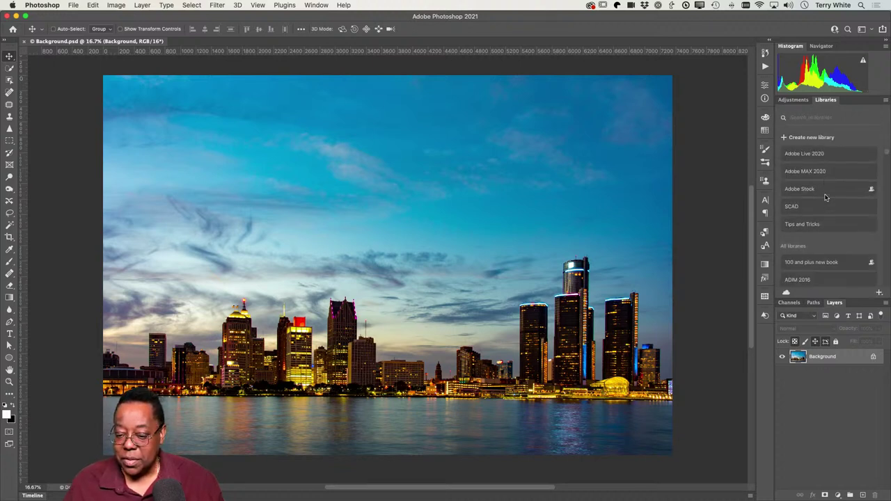
scroll(825, 197, "down", 4)
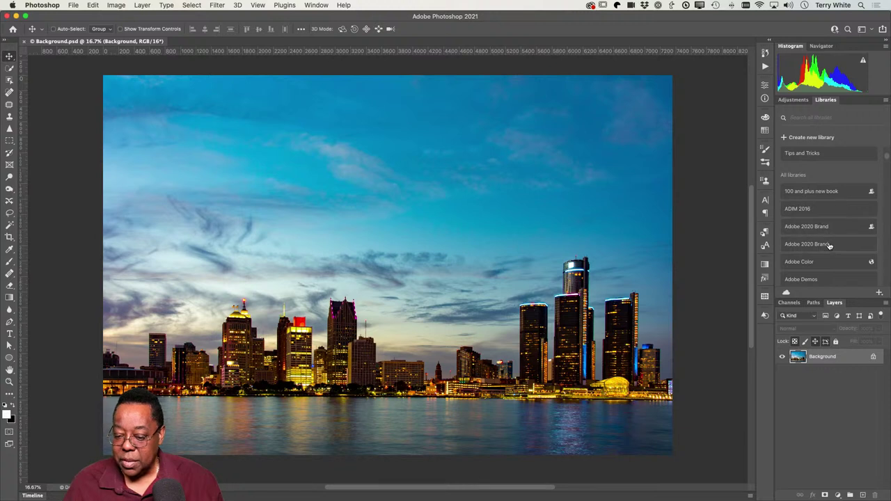
scroll(828, 245, "down", 7)
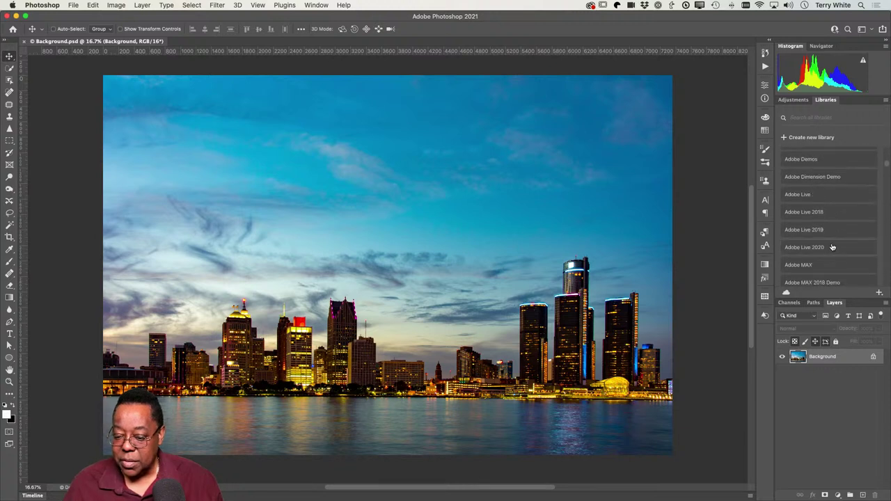
left_click(828, 231)
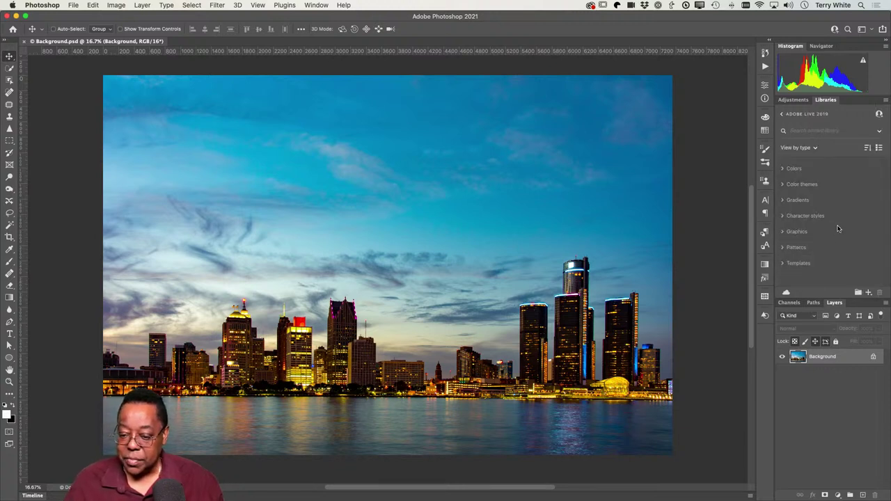
left_click(783, 234)
scroll(860, 249, "down", 5)
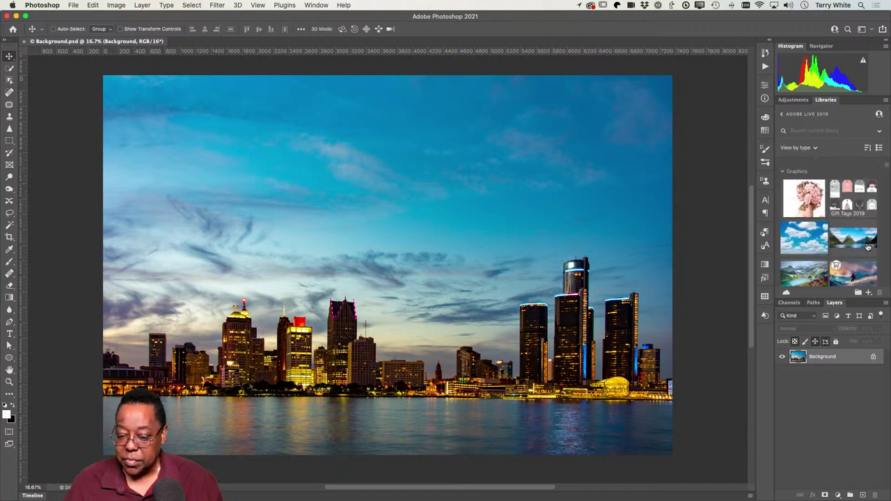
scroll(860, 249, "down", 10)
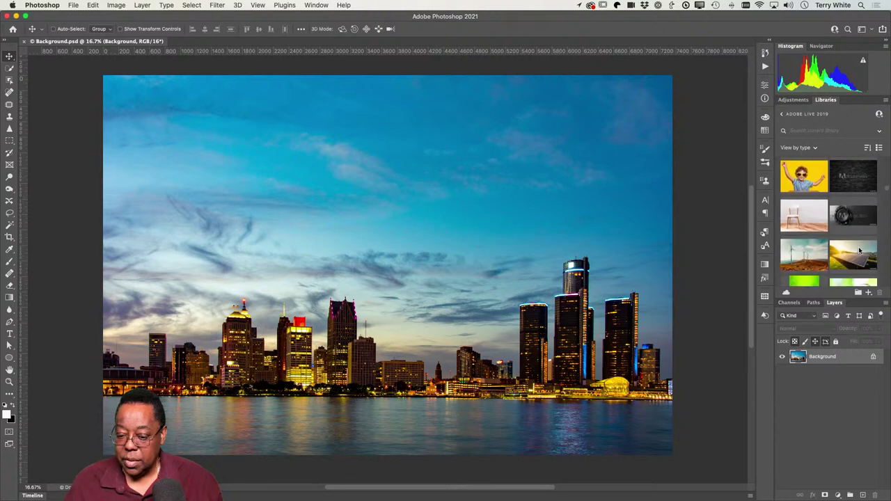
scroll(860, 249, "down", 10)
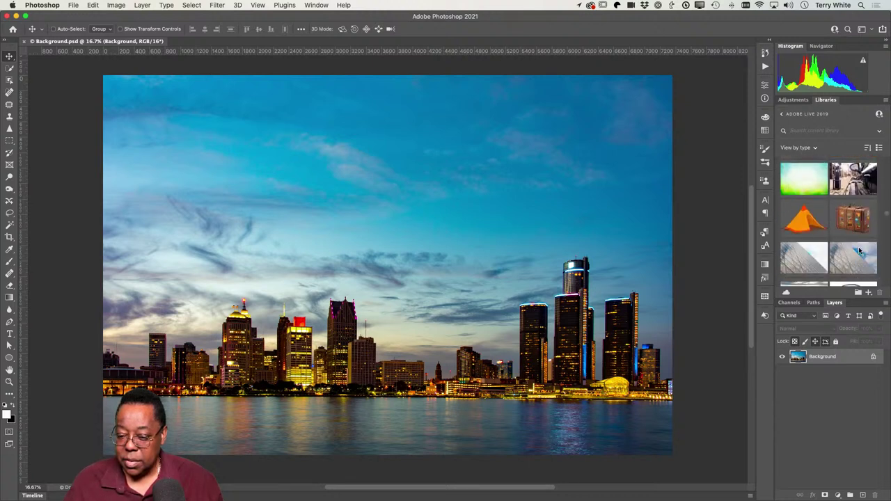
scroll(860, 249, "down", 10)
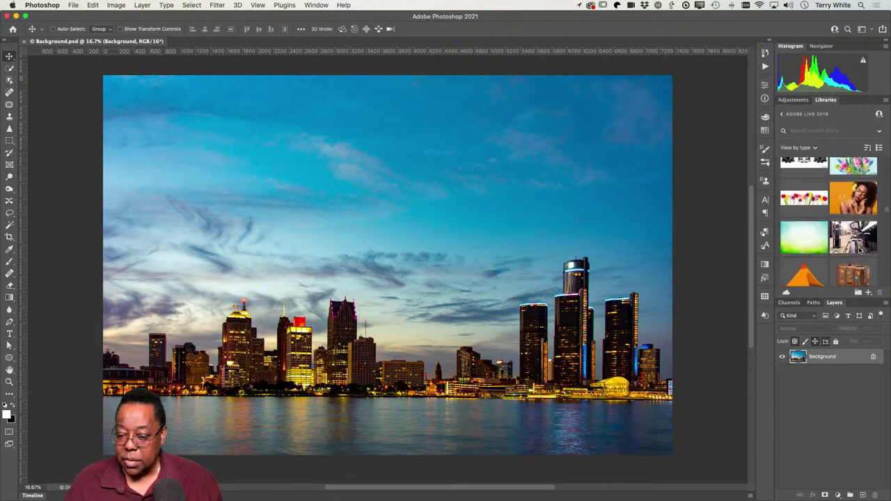
scroll(860, 249, "down", 10)
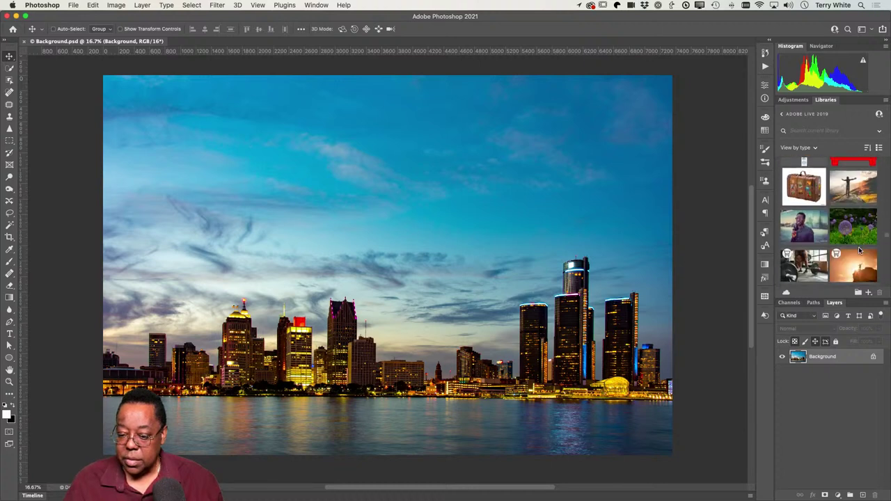
scroll(860, 249, "down", 10)
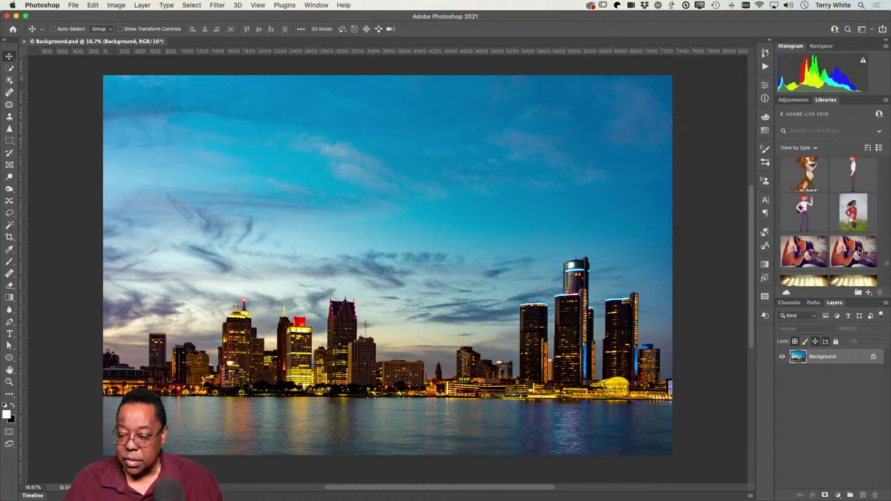
scroll(860, 249, "down", 8)
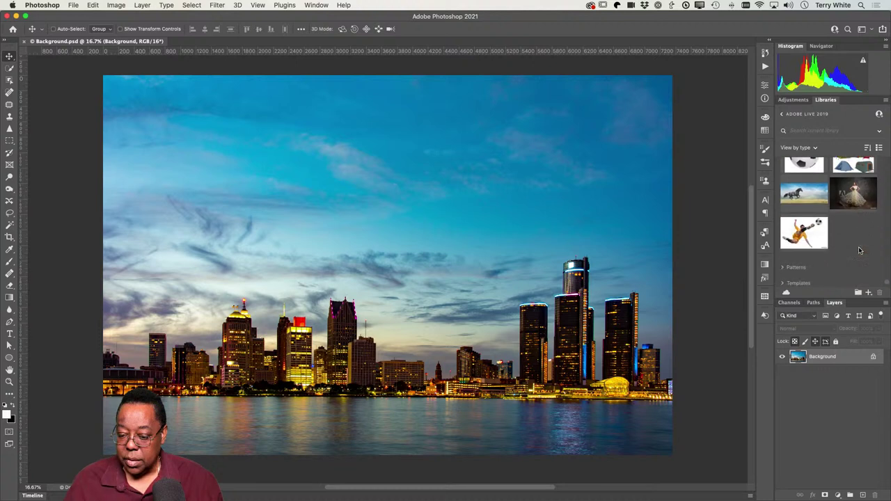
Return to the list of all libraries and look through the remaining library names
left_click(781, 116)
scroll(849, 223, "down", 3)
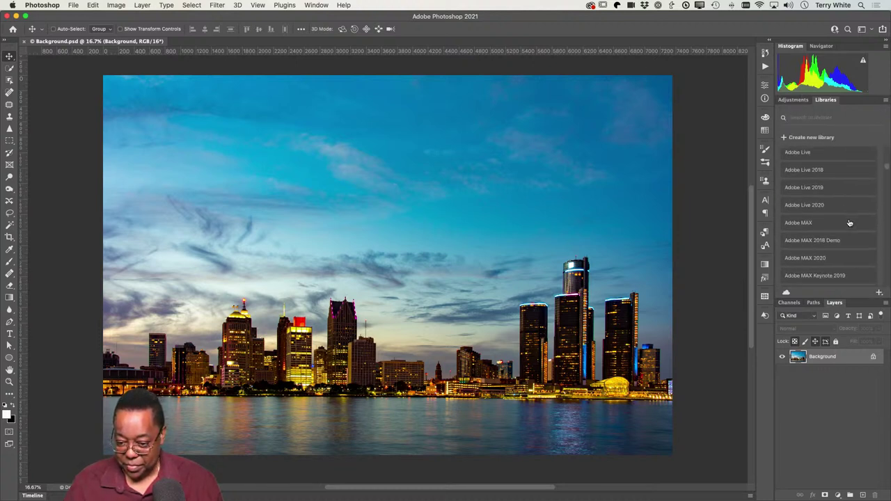
scroll(848, 222, "down", 5)
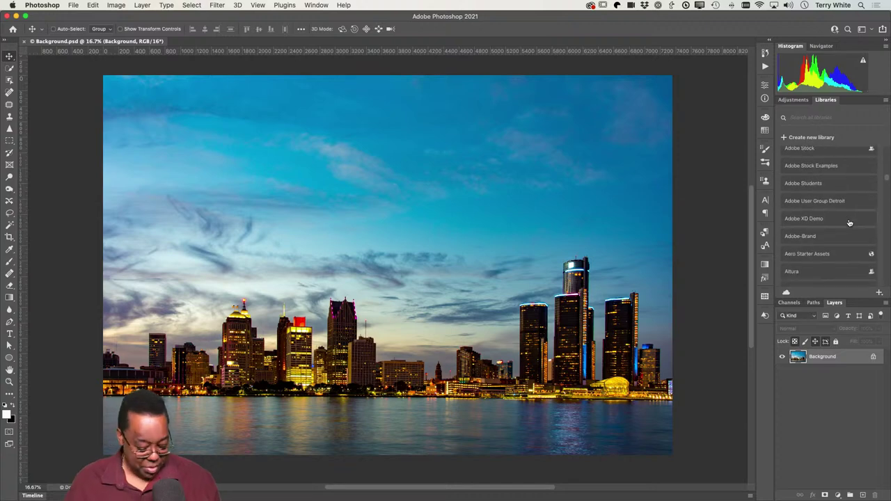
Switch to Lightroom Classic and look through the photos in the Demo Content collection
key("super+Tab")
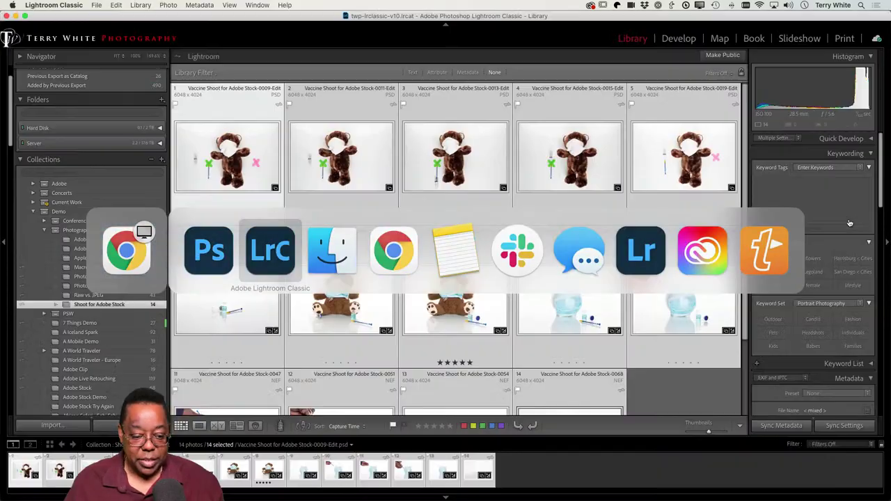
scroll(81, 295, "down", 8)
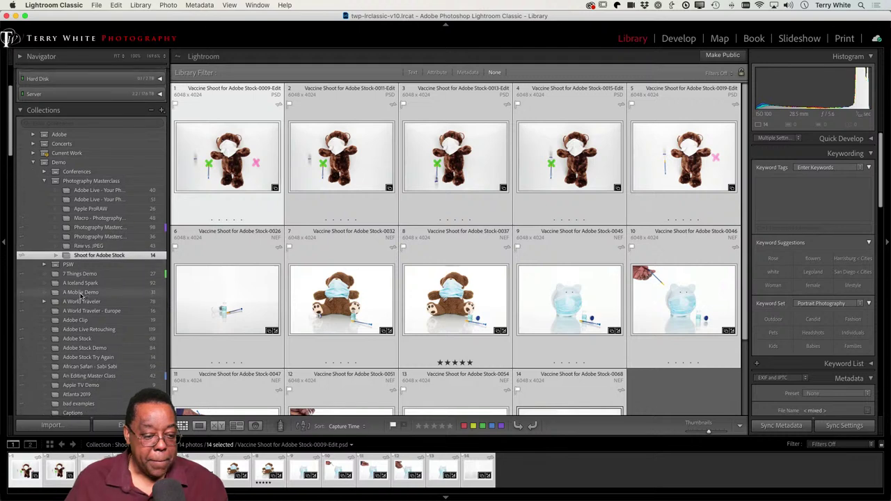
scroll(81, 296, "down", 5)
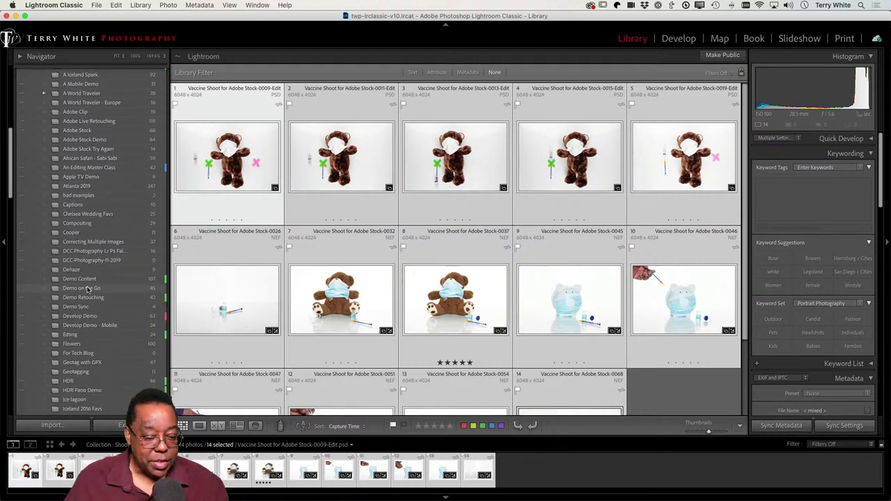
left_click(89, 279)
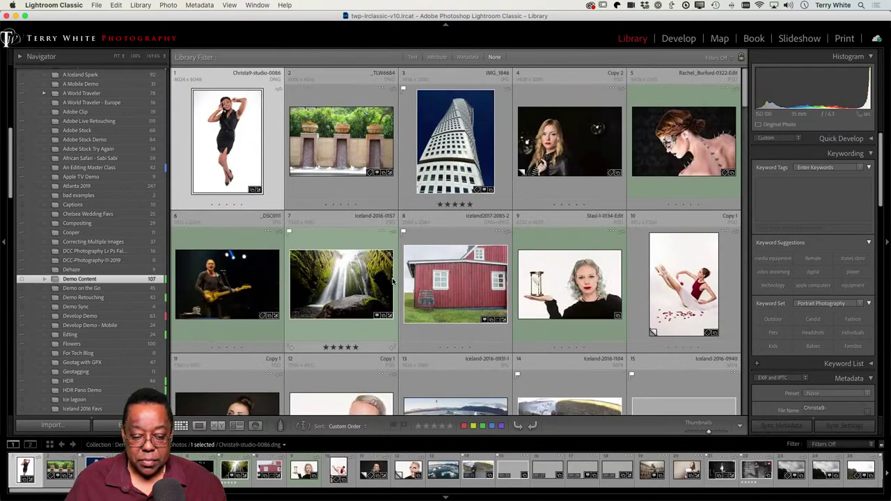
scroll(395, 277, "down", 6)
scroll(392, 280, "down", 4)
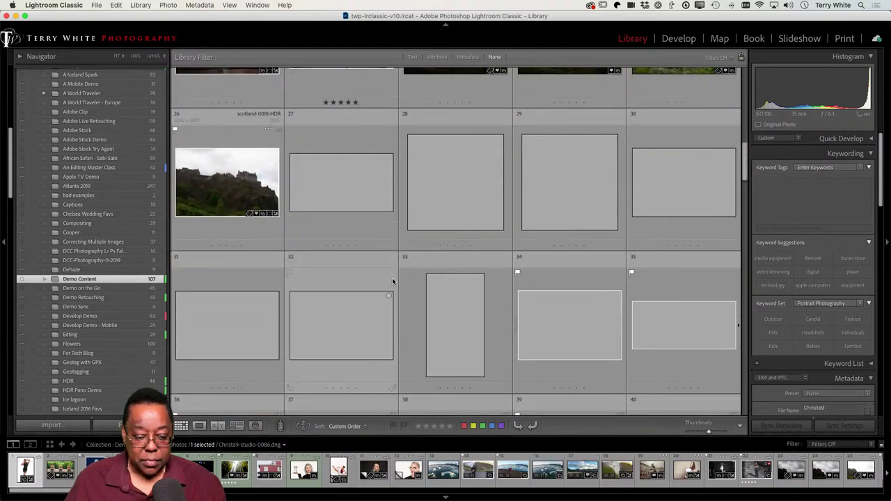
Find the three-person photo HRB-2010-71.dng in the Demo on the Go collection and open it in the Develop module
left_click(109, 291)
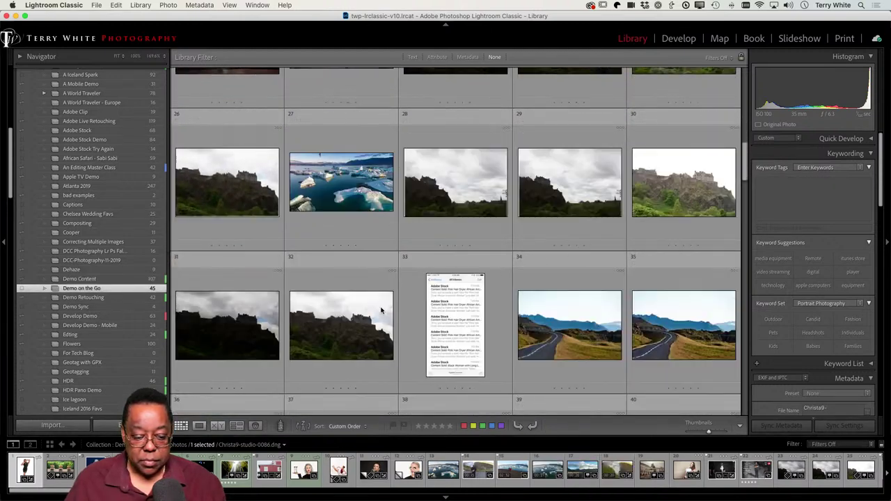
scroll(418, 309, "down", 3)
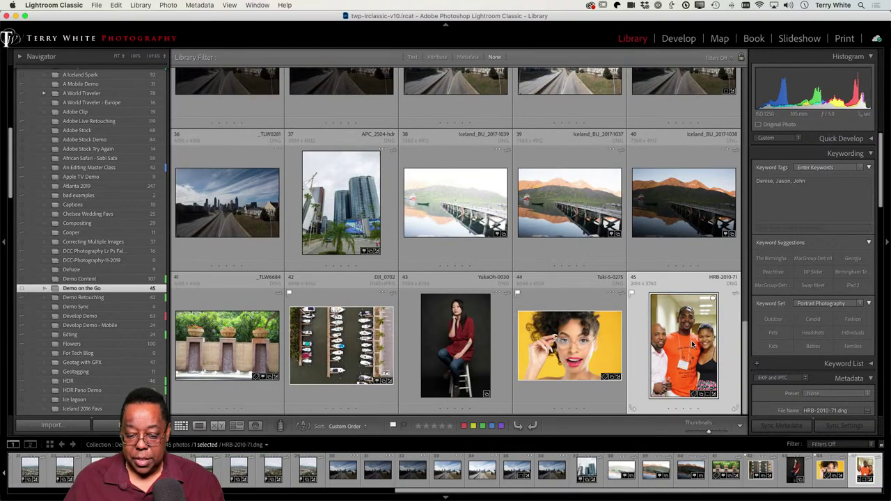
key("d")
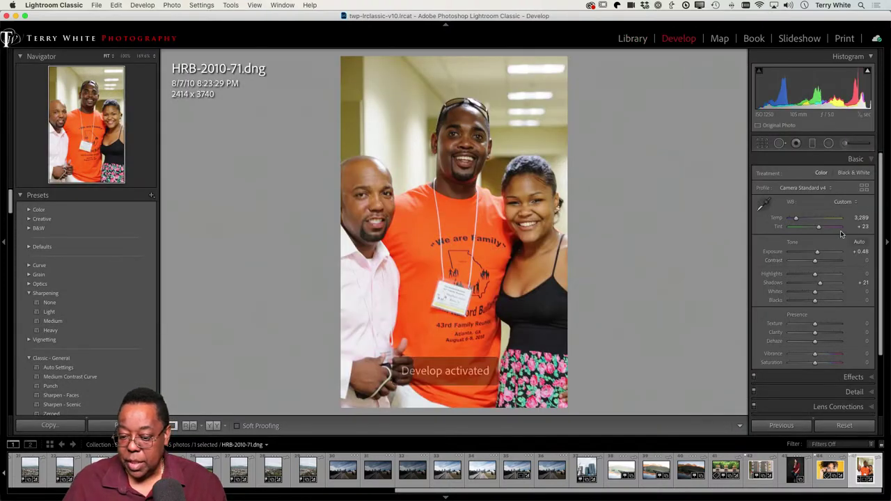
Reset the photo's Develop settings and neutralize its white balance to Temp 3,400 and Tint +20 with the White Balance Selector
left_click(844, 425)
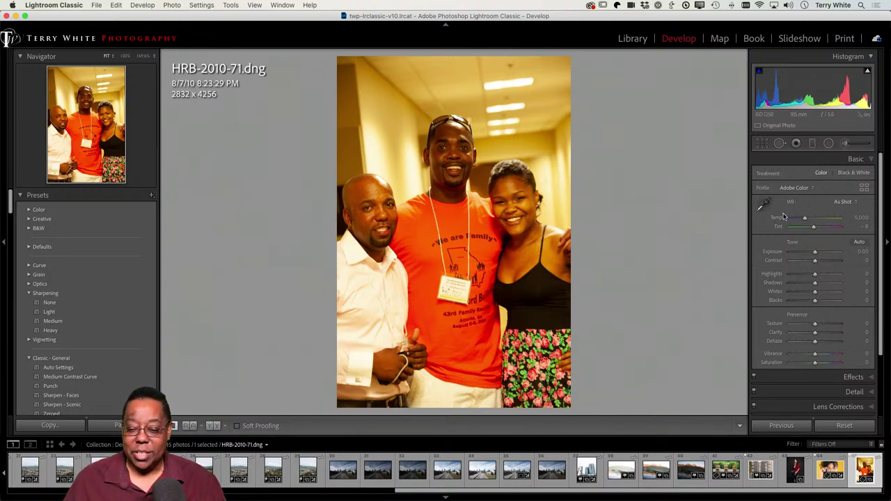
left_click(764, 203)
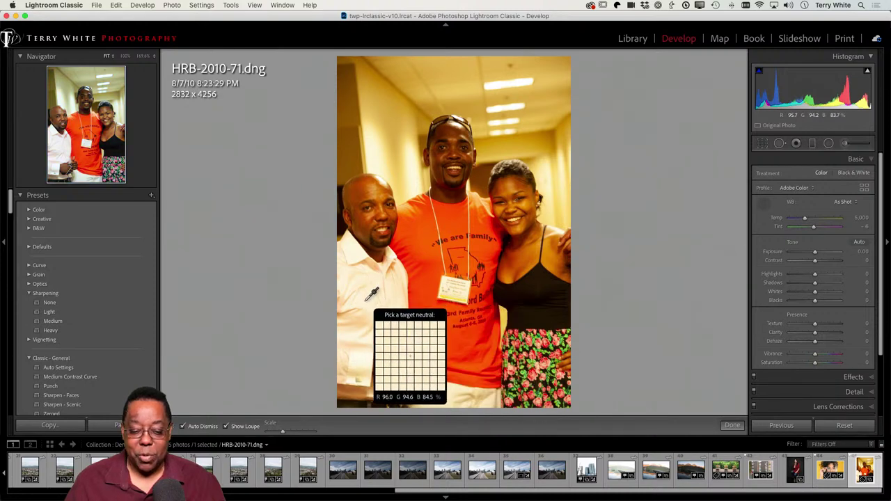
left_click(543, 313)
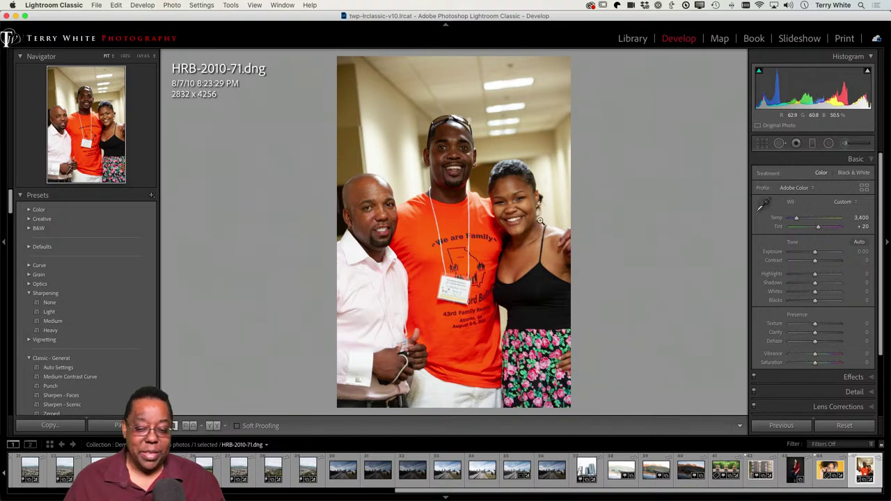
Set the Adjustment Brush to a Temp effect of 65, hide the edit pins, and paint over the woman and wall on the photo's right
left_click(846, 144)
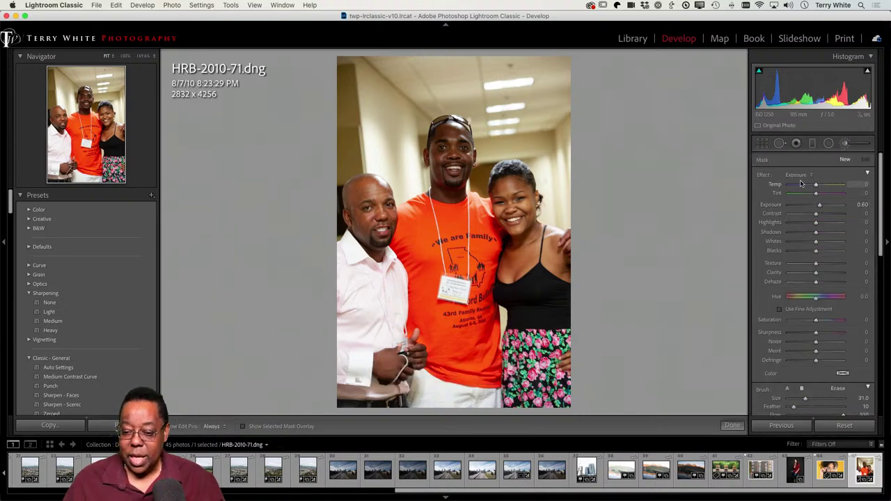
left_click(797, 174)
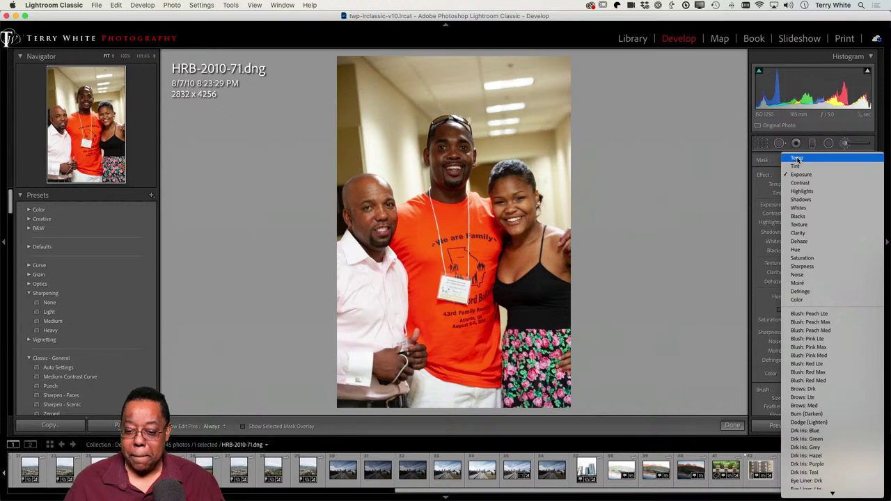
left_click(798, 160)
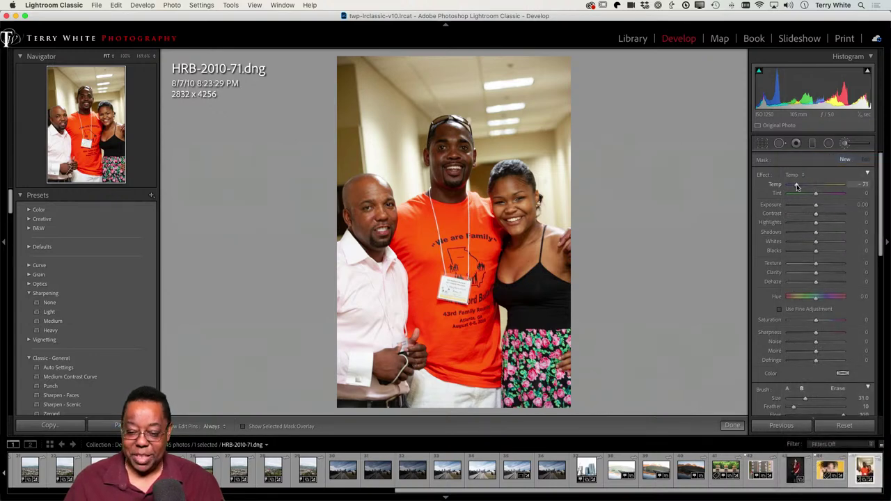
left_click_drag(797, 186, 833, 186)
key("h")
left_click_drag(557, 174, 541, 98)
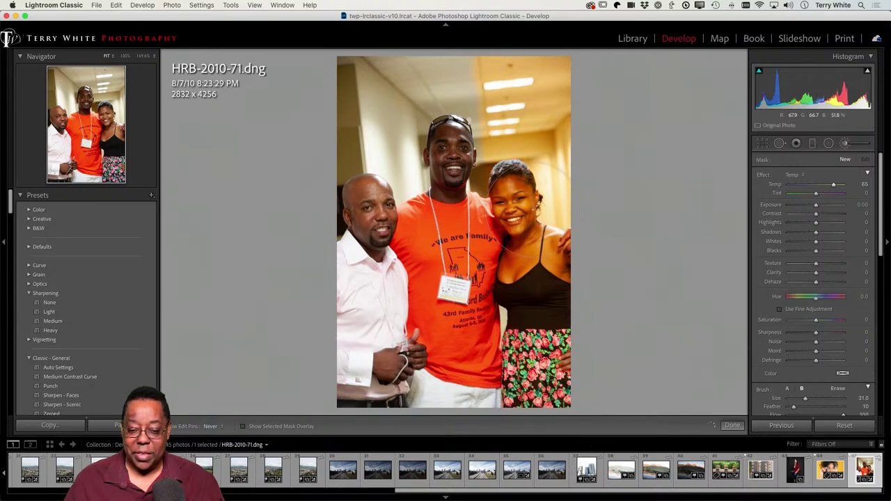
Show the edit pins again and set the brushed adjustment's Temp to 54
key("h")
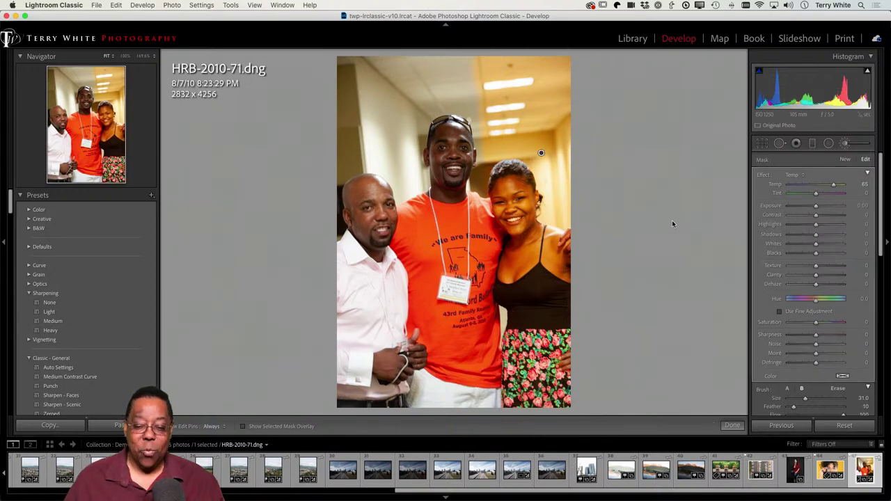
mouse_move(833, 185)
left_mouse_down()
mouse_move(790, 191)
mouse_move(831, 191)
left_mouse_up()
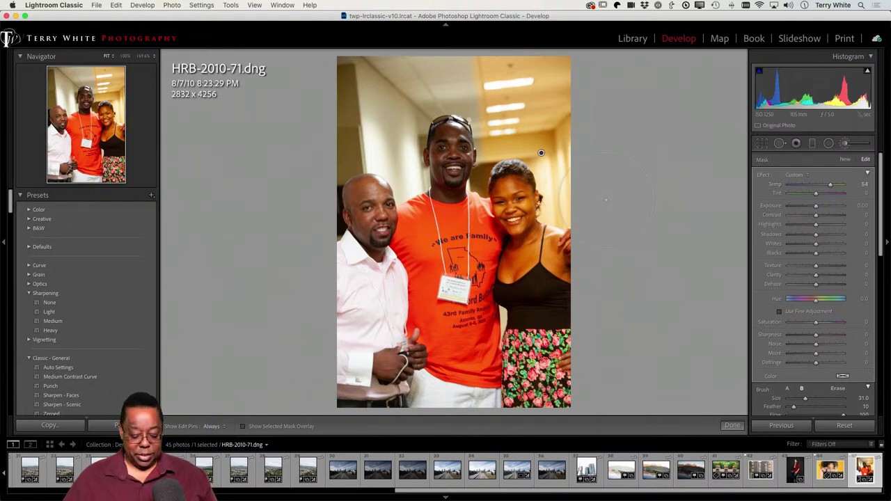
Return to the Library grid and examine the catalog's total and synced photo counts
key("g")
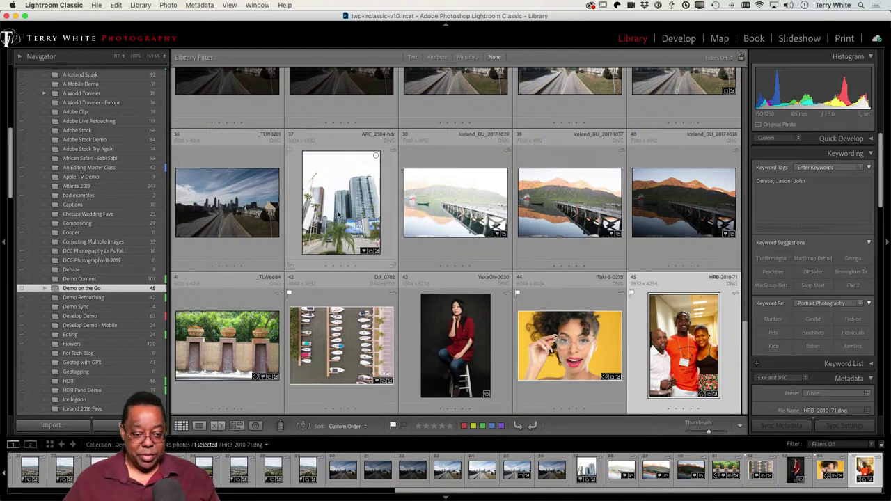
scroll(89, 131, "up", 5)
scroll(89, 131, "up", 3)
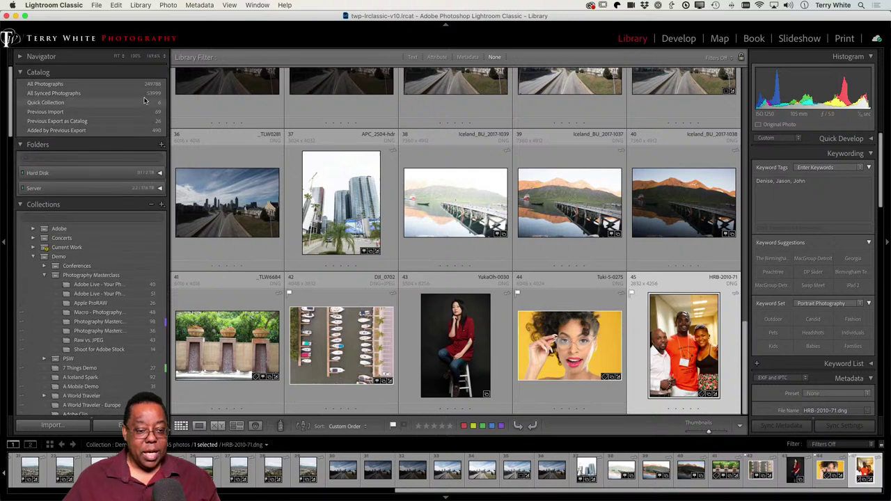
key("alt")
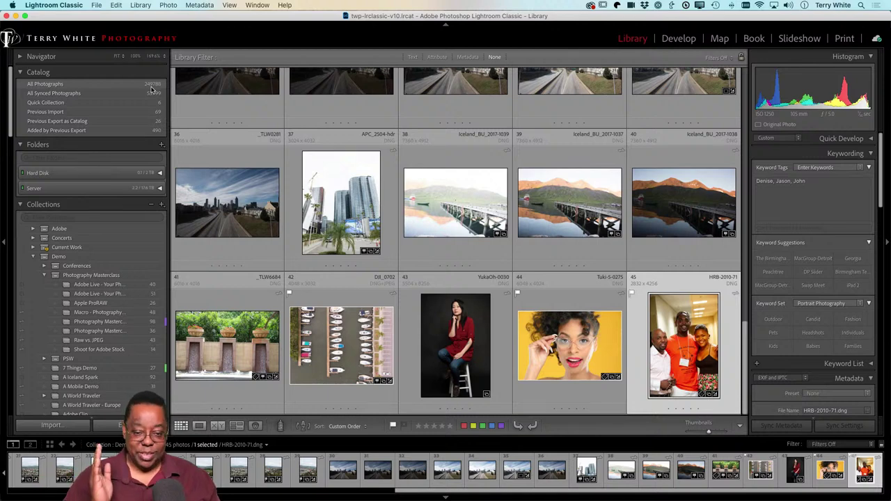
Switch to Adobe Lightroom and restore its minimized window
key("super+Tab")
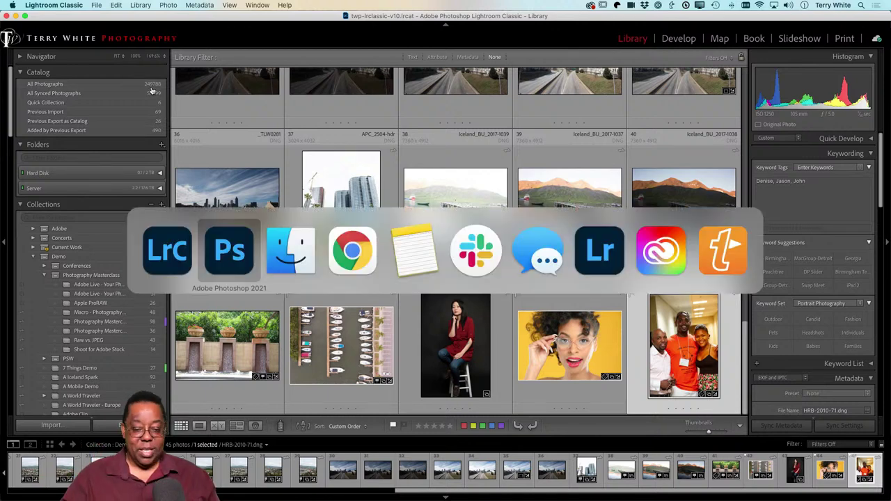
key("super+Tab")
key("super+Tab")
key("super+Tab")
key("super+Tab")
key("super+Tab")
key("super+Tab")
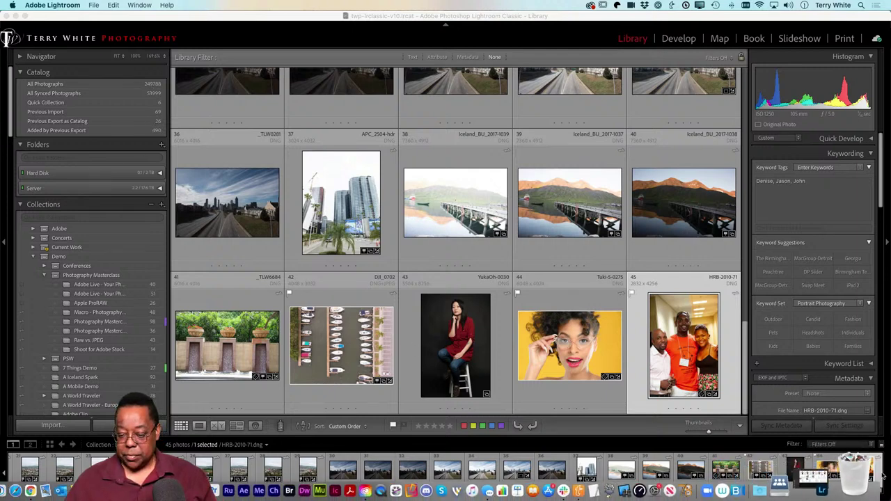
left_click(851, 476)
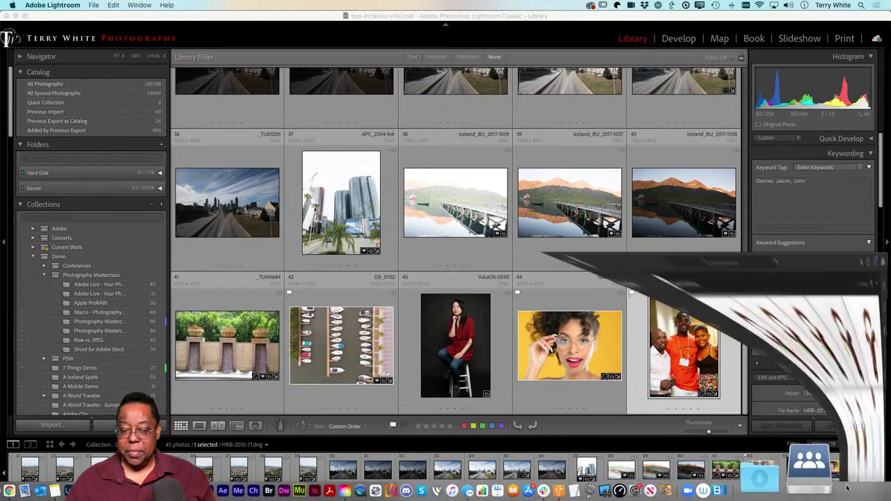
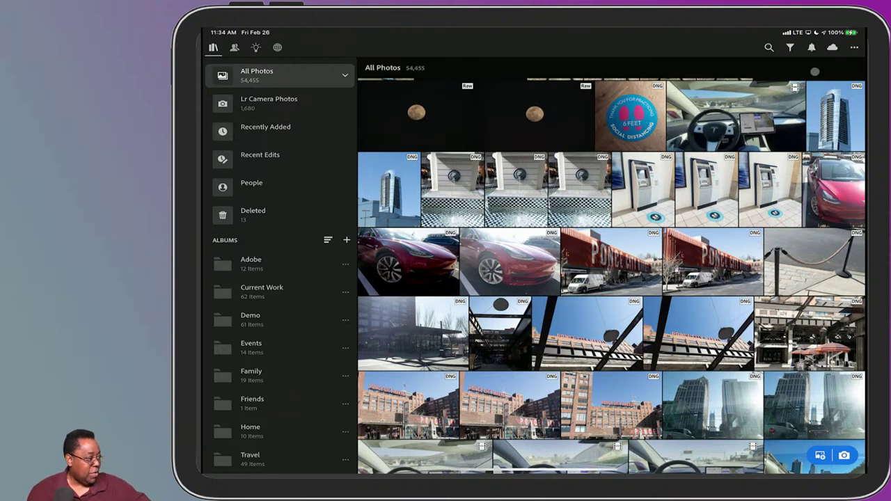
In Lightroom on the iPad, open the first Ponce City Market photo with the white van and set Dehaze to +61
left_click(832, 47)
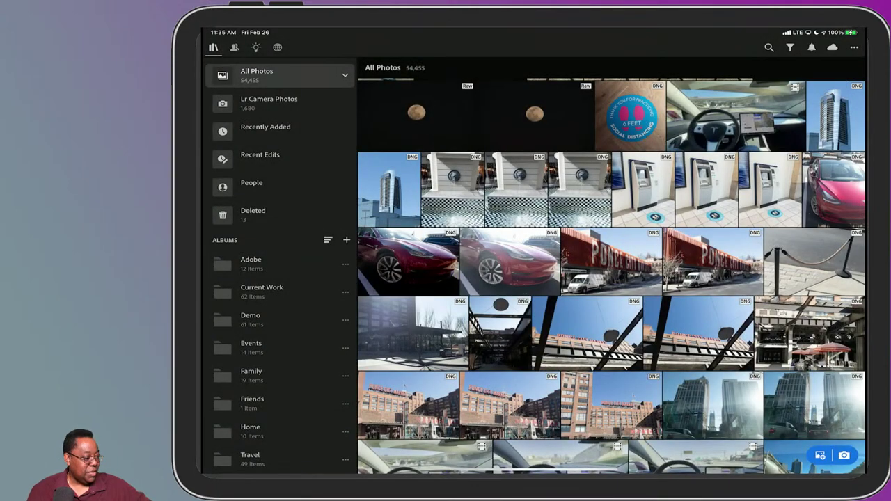
left_click(611, 261)
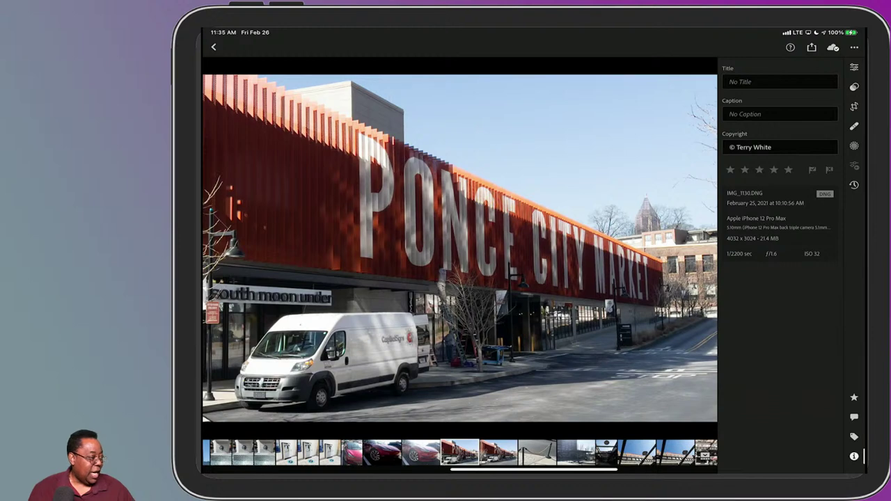
left_click(854, 67)
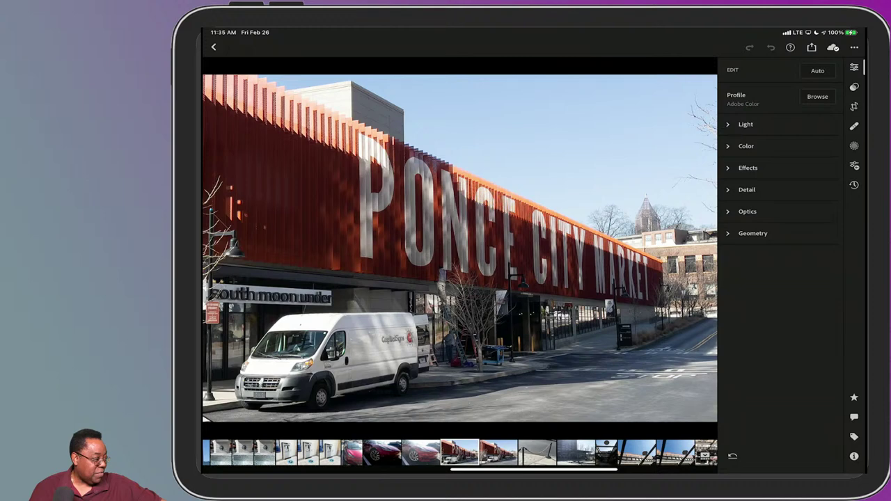
left_click(747, 168)
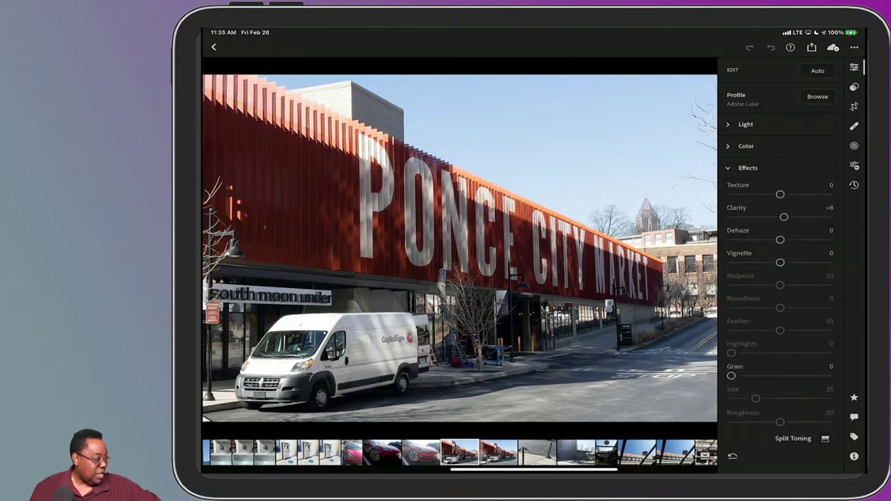
left_click_drag(780, 239, 809, 239)
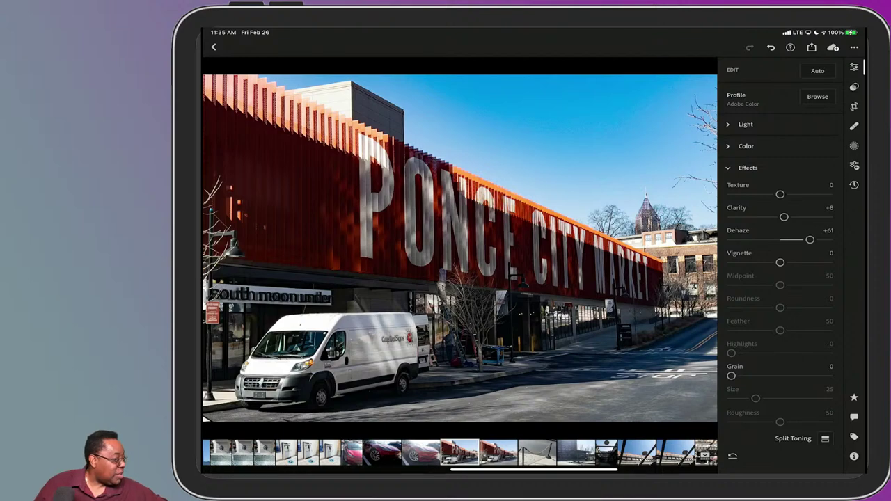
Add a brush selective edit and paint over the red facade of the Ponce City Market building
left_click(854, 146)
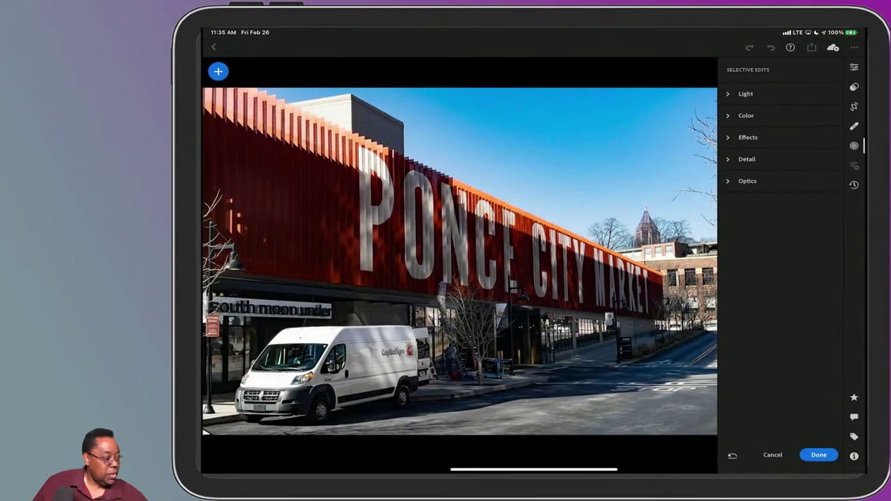
left_click(218, 71)
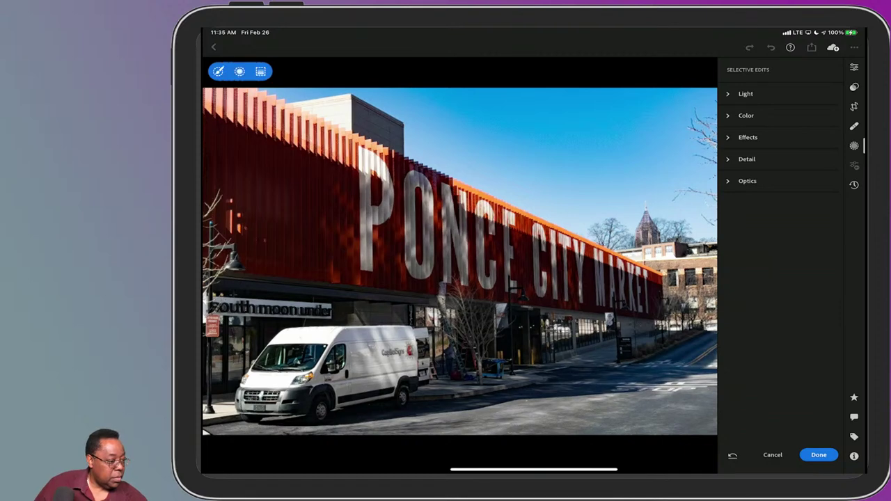
left_click(218, 71)
mouse_move(215, 170)
left_mouse_down()
mouse_move(214, 238)
mouse_move(214, 134)
left_mouse_up()
mouse_move(237, 208)
left_mouse_down()
mouse_move(348, 161)
mouse_move(397, 230)
mouse_move(222, 140)
left_mouse_up()
mouse_move(418, 250)
left_mouse_down()
mouse_move(612, 285)
mouse_move(571, 334)
mouse_move(327, 292)
left_mouse_up()
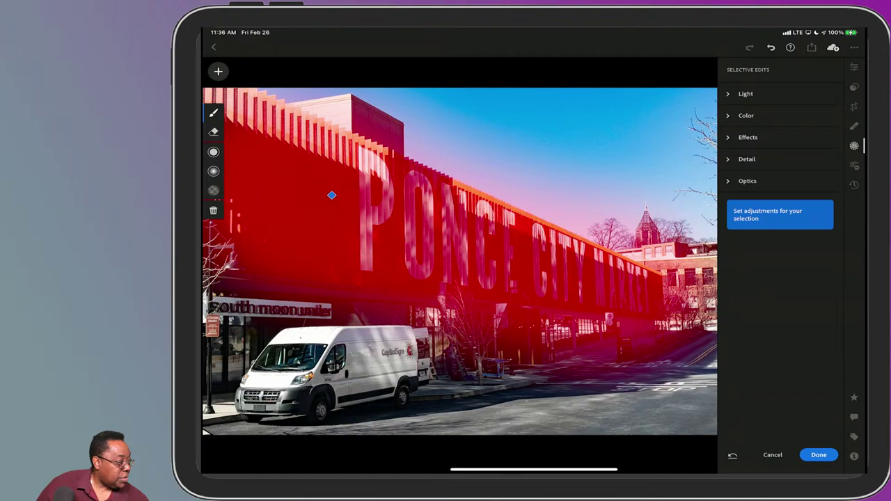
Set the brushed facade's Saturation to -100 and apply the selective edit
left_click(746, 116)
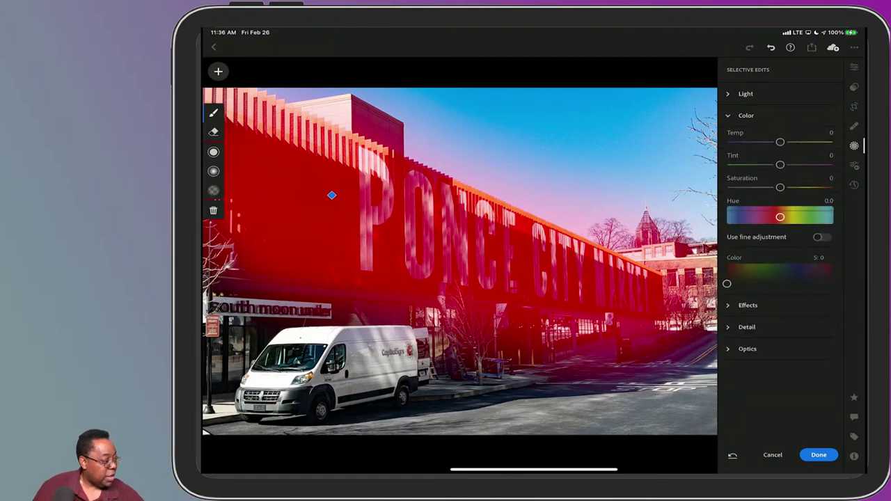
left_click_drag(779, 187, 731, 187)
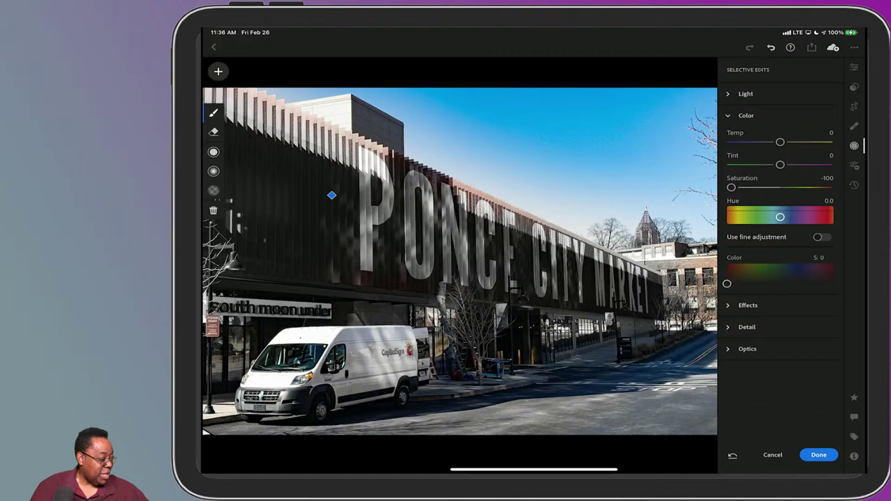
left_click(818, 454)
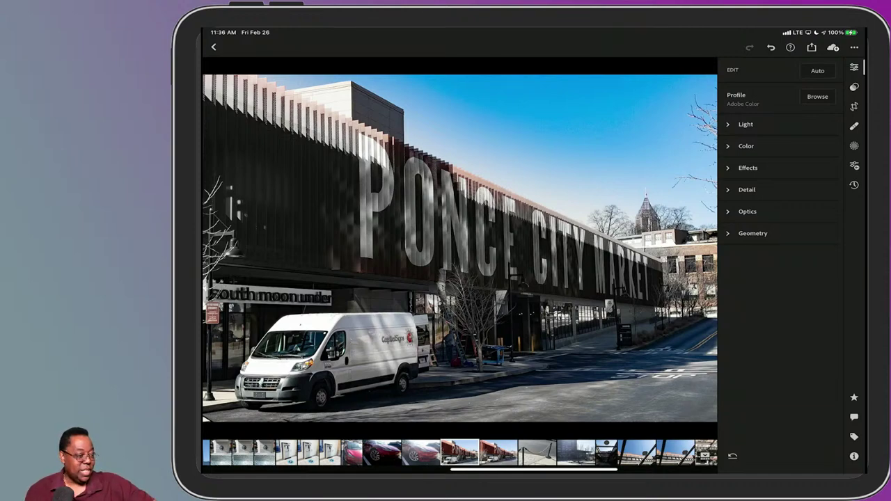
Return to the All Photos grid and check the cloud sync status on the iPad
left_click(213, 46)
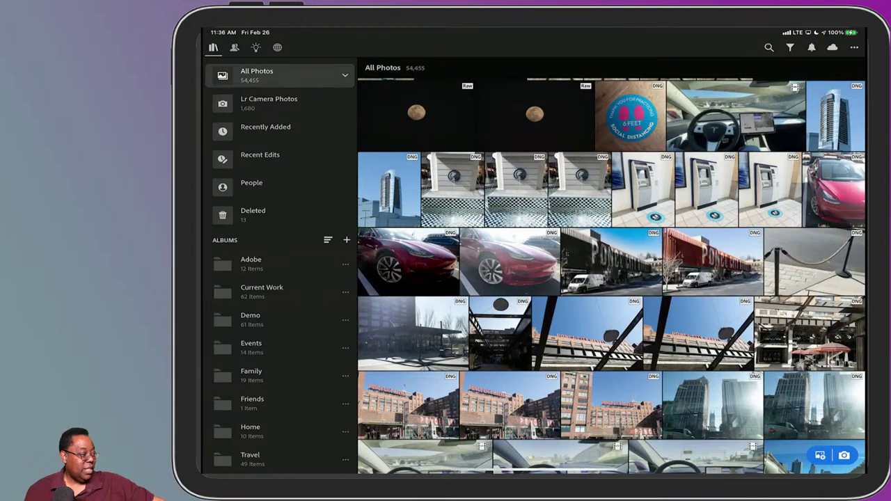
left_click(831, 47)
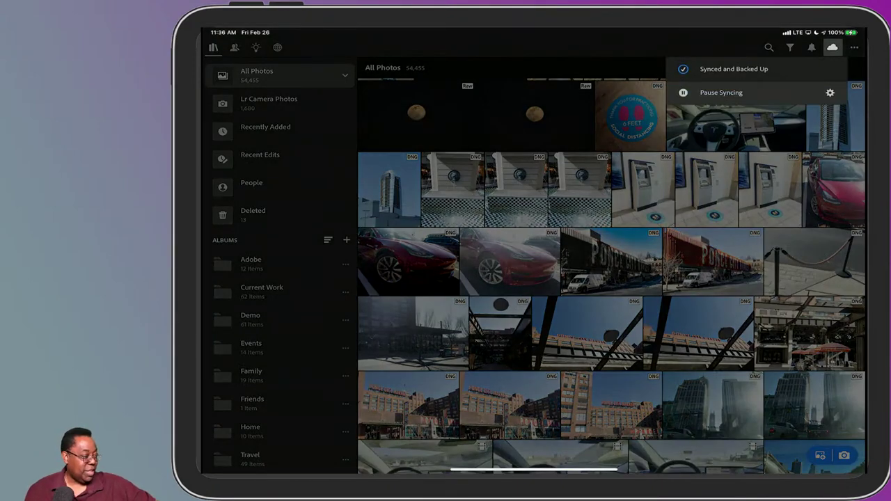
key("Escape")
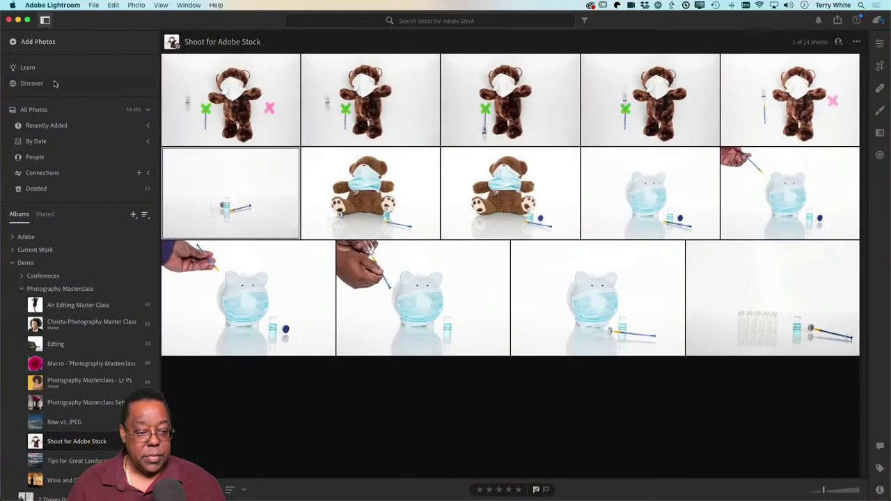
In Lightroom on the desktop, find the edited Ponce City Market photo in All Photos and view it full screen
left_click(62, 111)
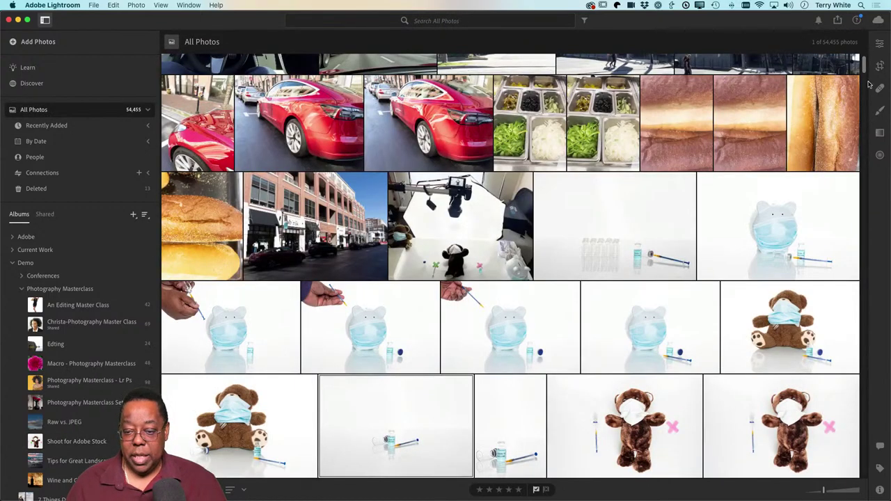
left_click_drag(865, 67, 866, 62)
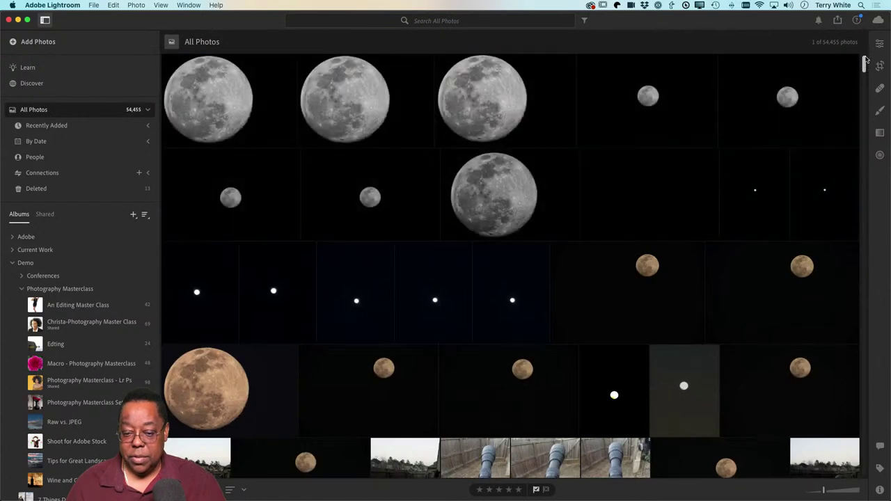
scroll(803, 157, "down", 5)
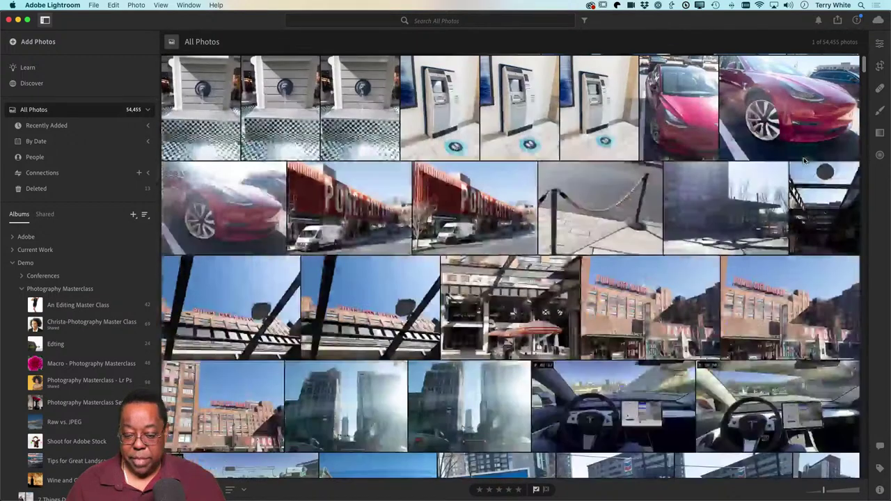
left_click(331, 211)
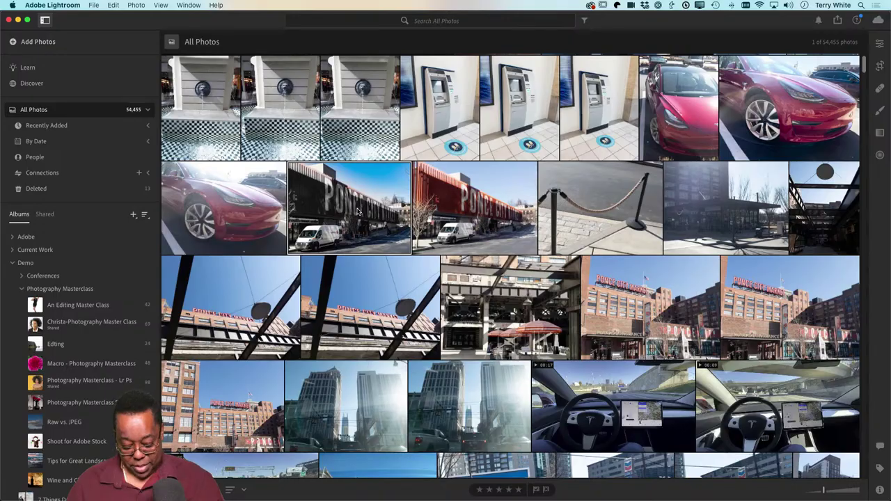
key("f")
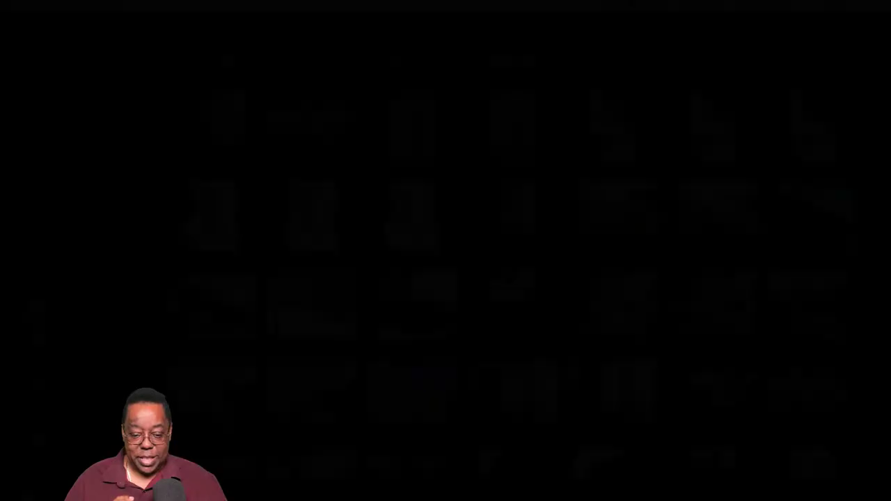
Switch to Lightroom Classic and check its cloud storage and sync status
key("super+Tab")
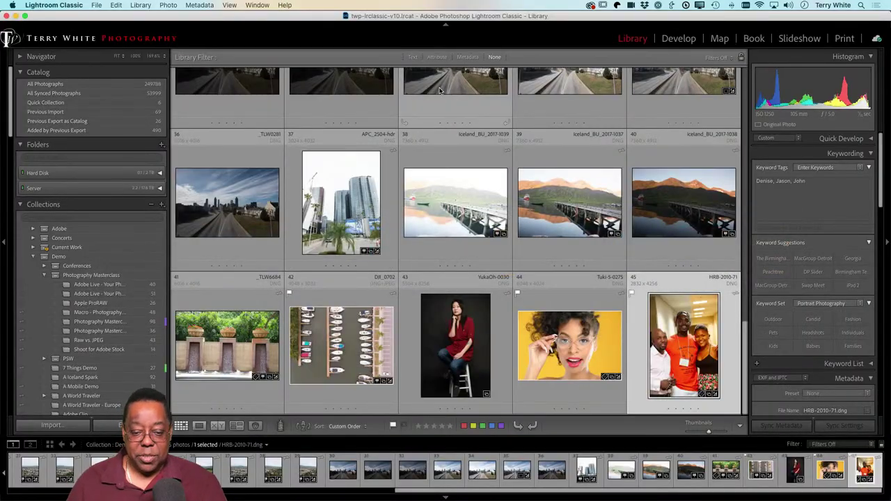
left_click(56, 7)
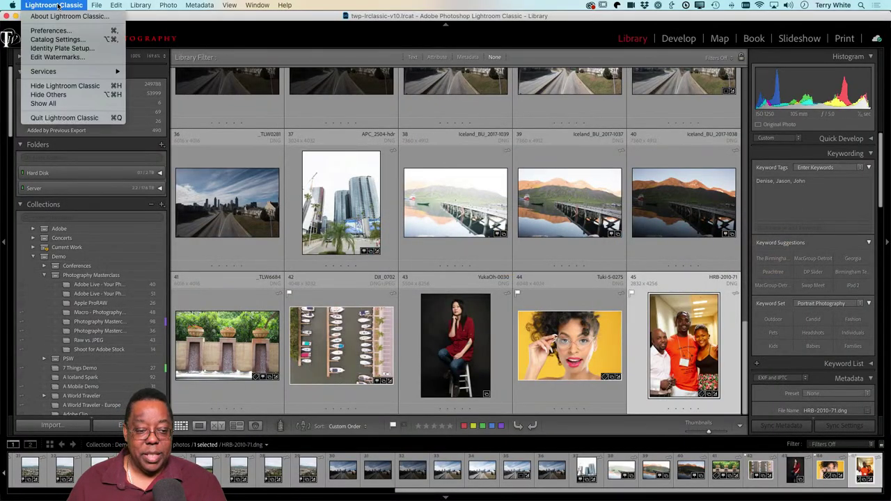
left_click(62, 5)
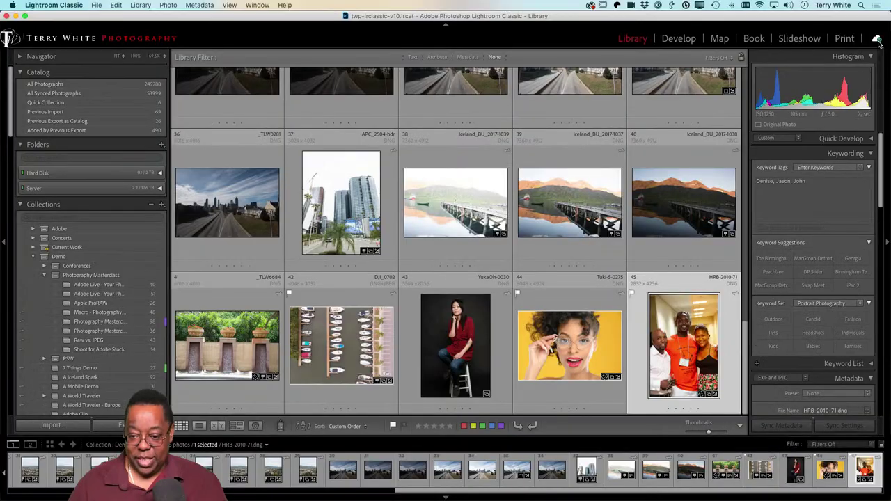
left_click(877, 43)
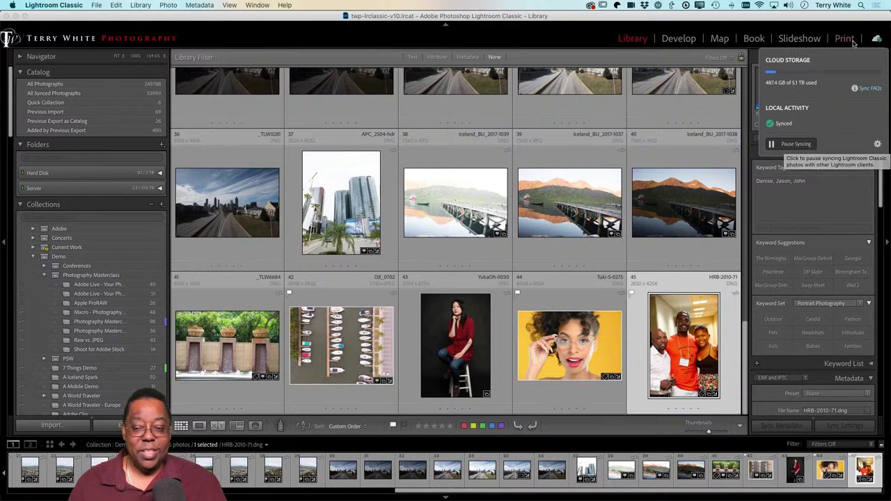
left_click(875, 38)
Review the Lightroom Sync preferences, including the location for synced images, and close the Preferences dialog
left_click(62, 5)
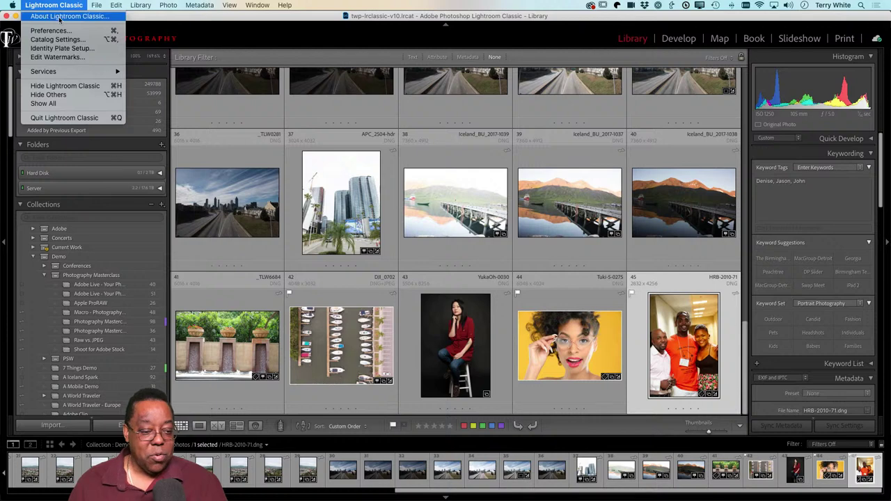
left_click(55, 30)
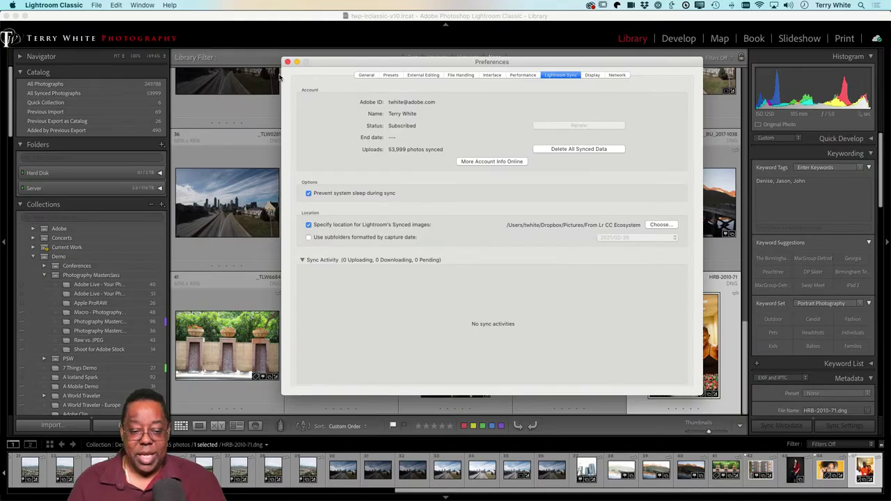
left_click(286, 62)
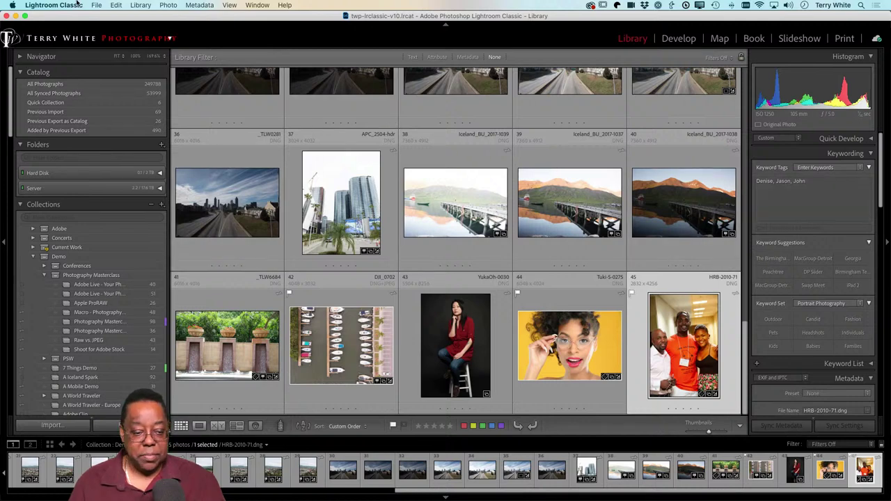
Show all photographs in the catalog, find the Ponce City Market photos, and select the edited one, IMG_1130
left_click(74, 85)
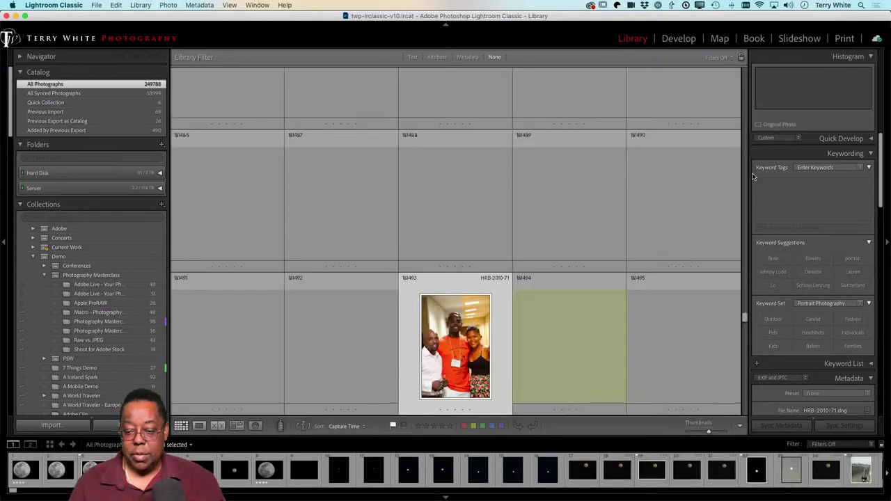
left_click(742, 64)
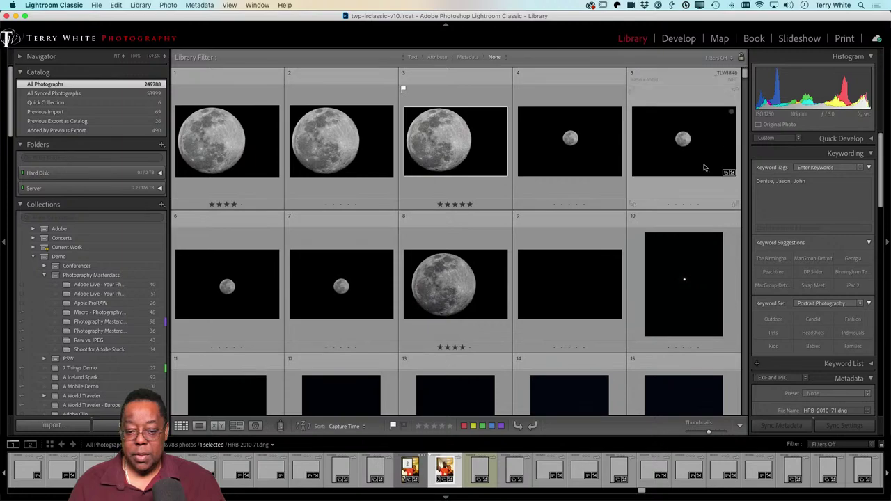
scroll(638, 278, "down", 4)
scroll(636, 281, "down", 10)
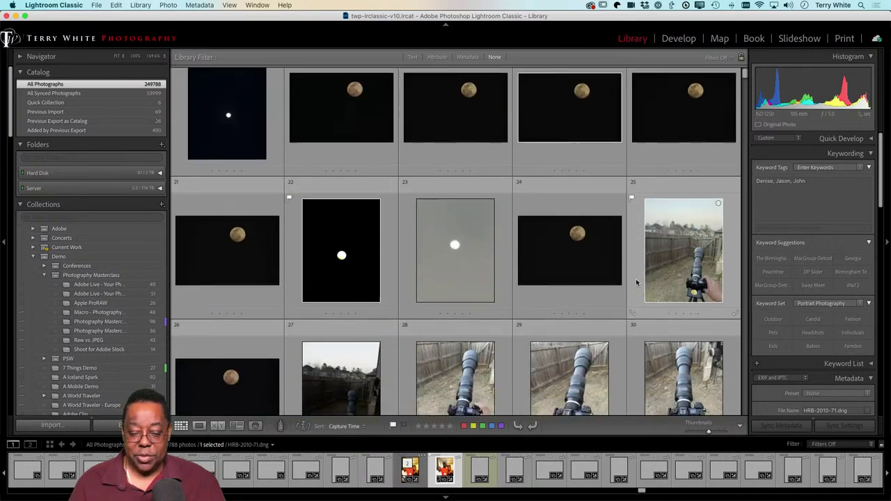
scroll(634, 282, "down", 8)
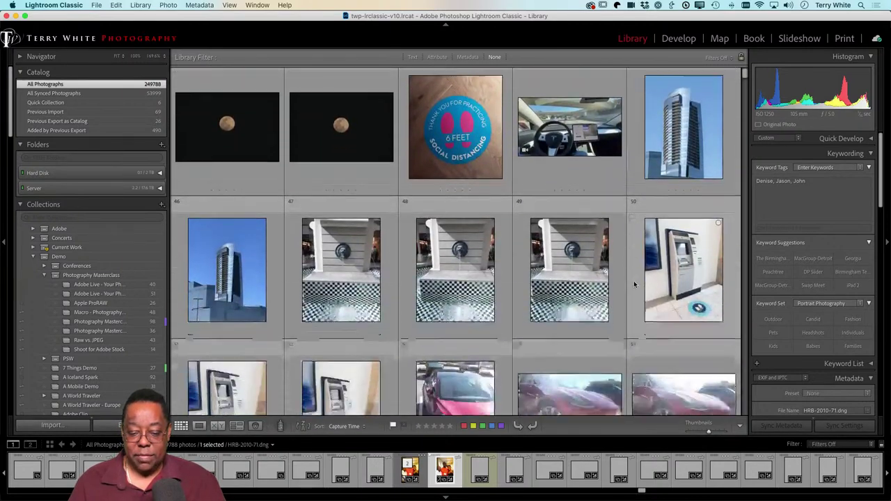
scroll(634, 284, "down", 2)
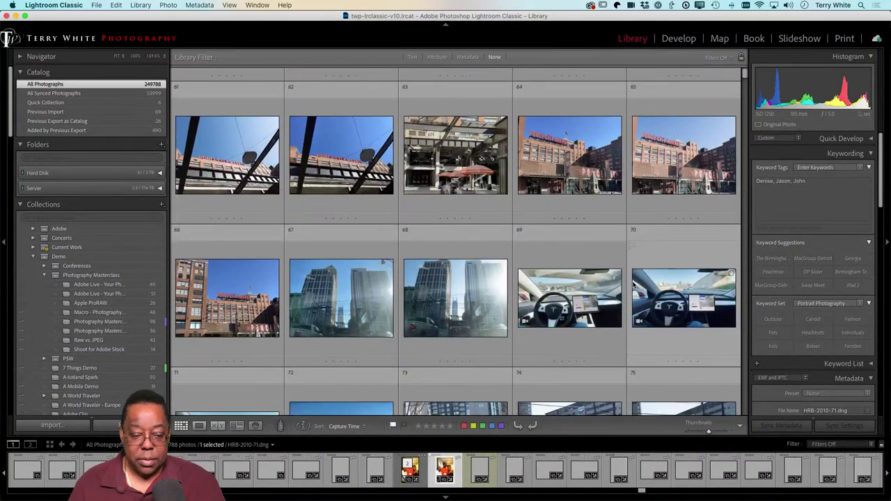
scroll(633, 284, "down", 4)
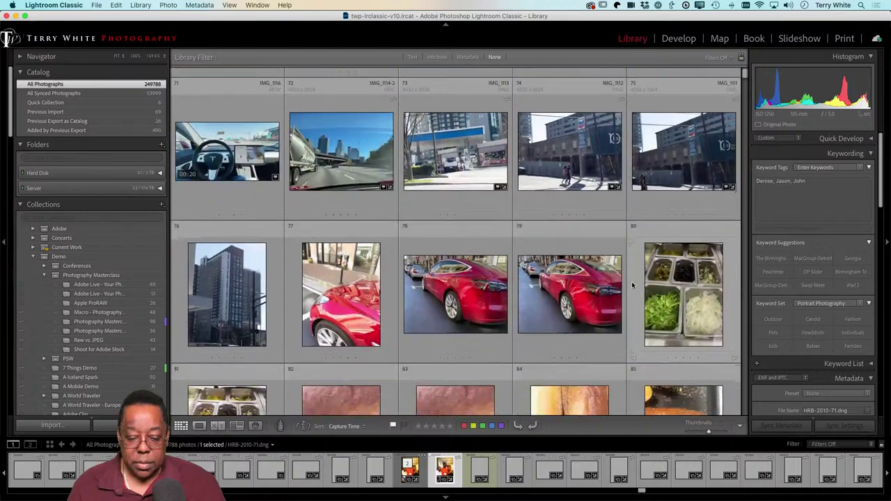
scroll(631, 281, "down", 6)
scroll(631, 281, "up", 5)
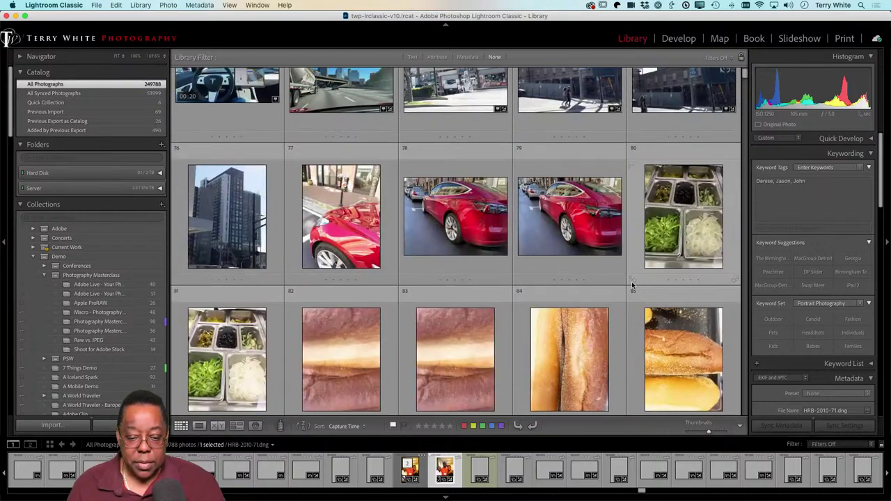
scroll(631, 281, "up", 3)
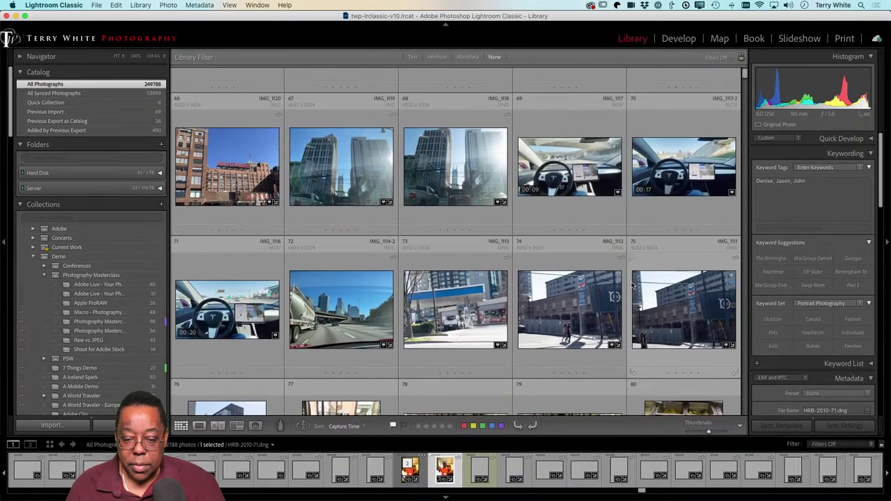
scroll(631, 284, "up", 4)
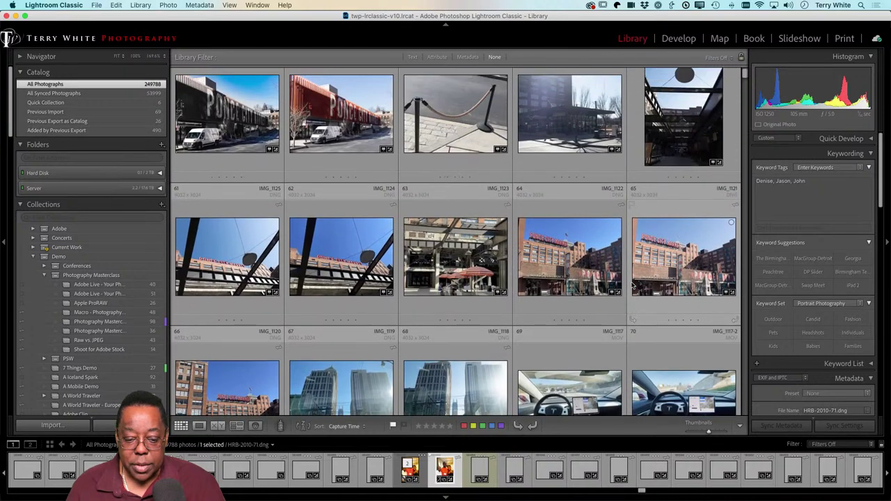
scroll(632, 284, "up", 2)
left_click(222, 189)
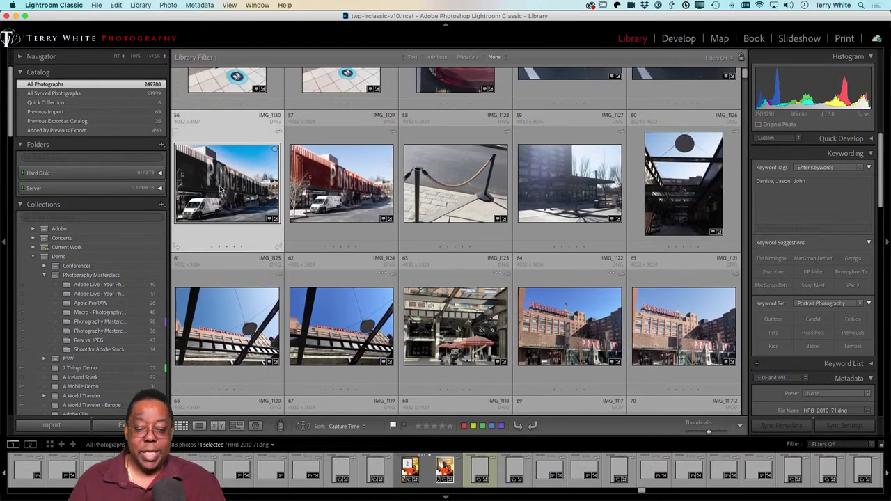
Inspect the synced Adjustment Brush edit on the building facade of IMG_1130 in Develop, and return to the Library grid
key("d")
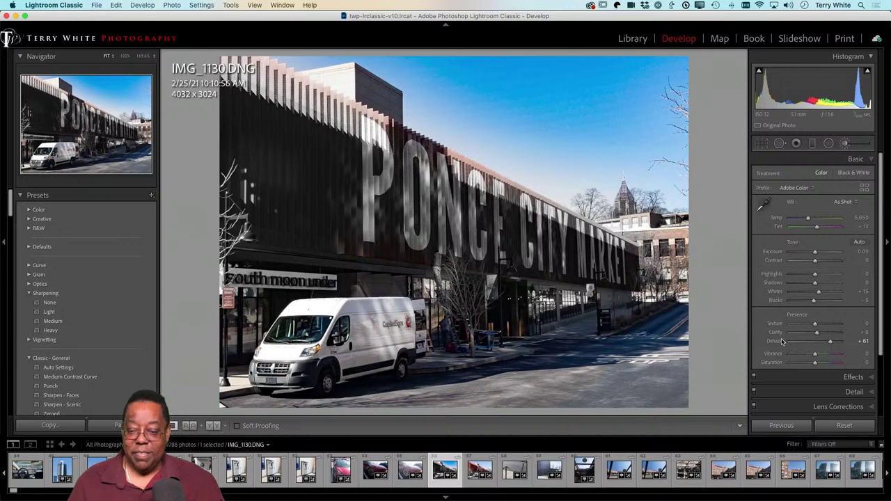
left_click(843, 144)
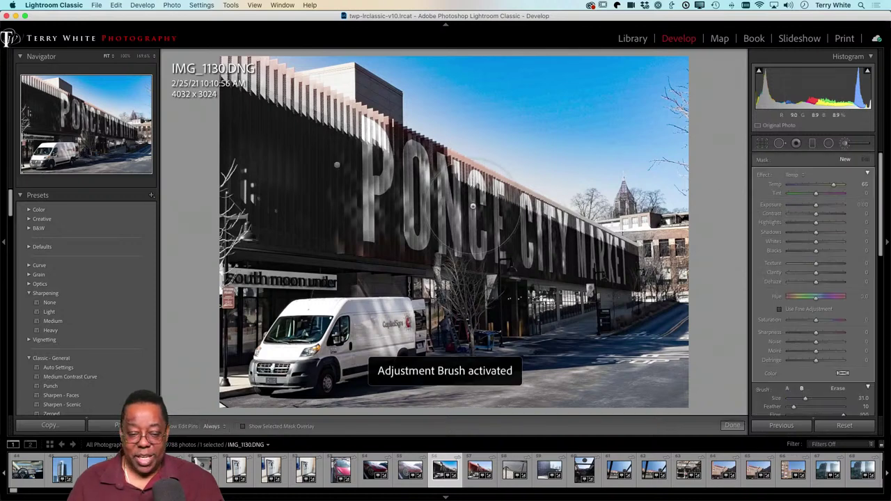
left_click(337, 167)
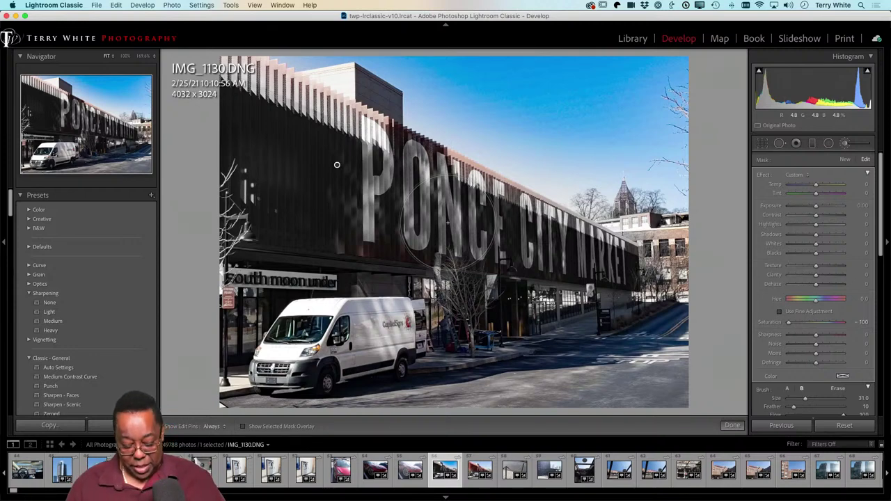
key("g")
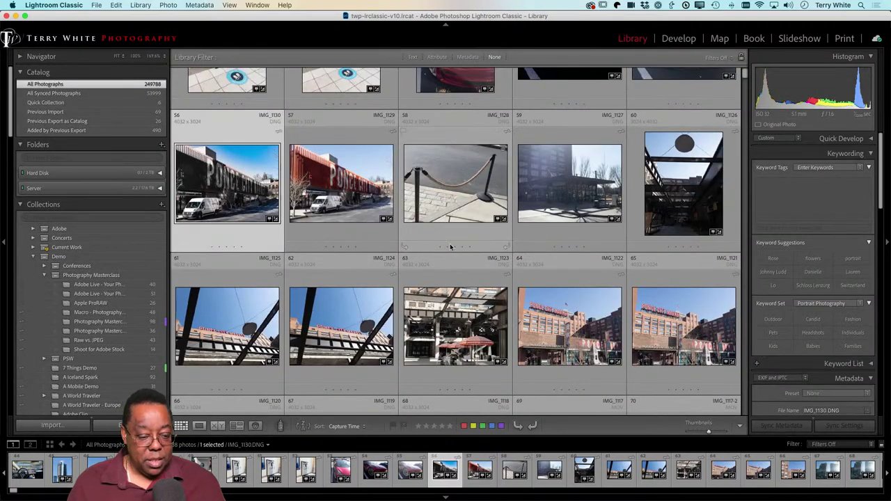
Show the Shoot for Adobe Stock collection in Lightroom Classic and open the matching Photography Masterclass album in Lightroom on the iPad
left_click(104, 349)
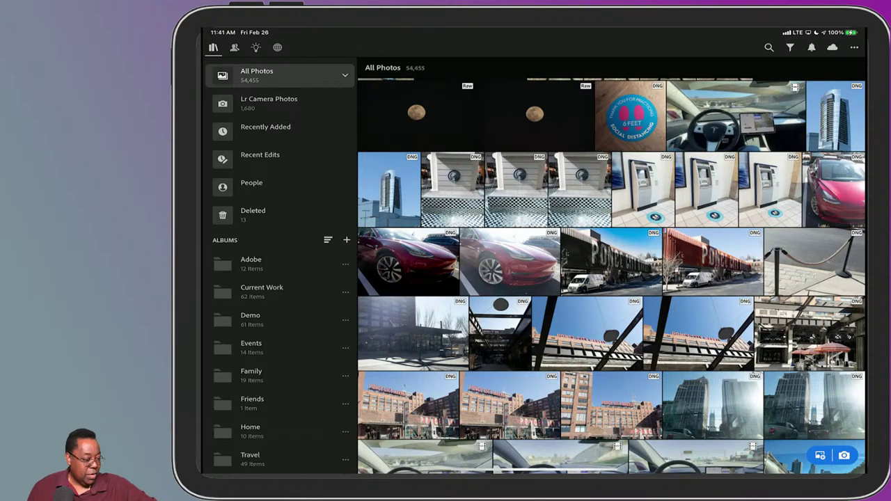
scroll(279, 265, "down", 3)
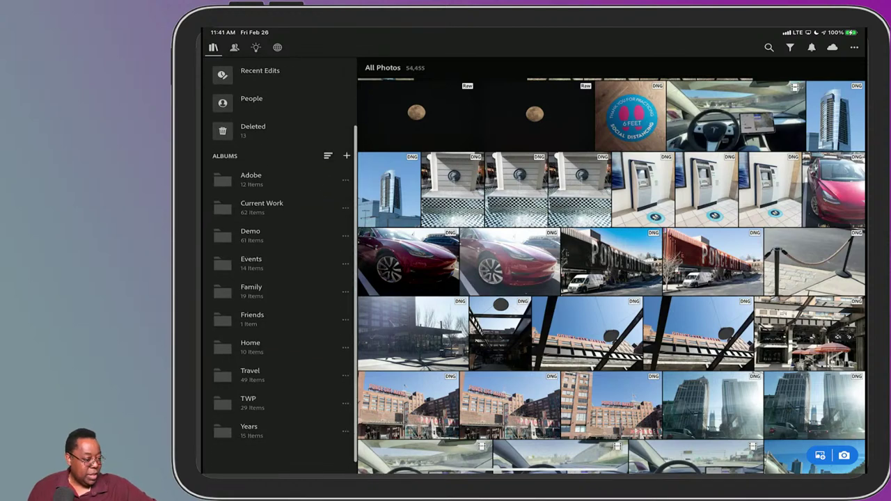
left_click(251, 235)
left_click(281, 118)
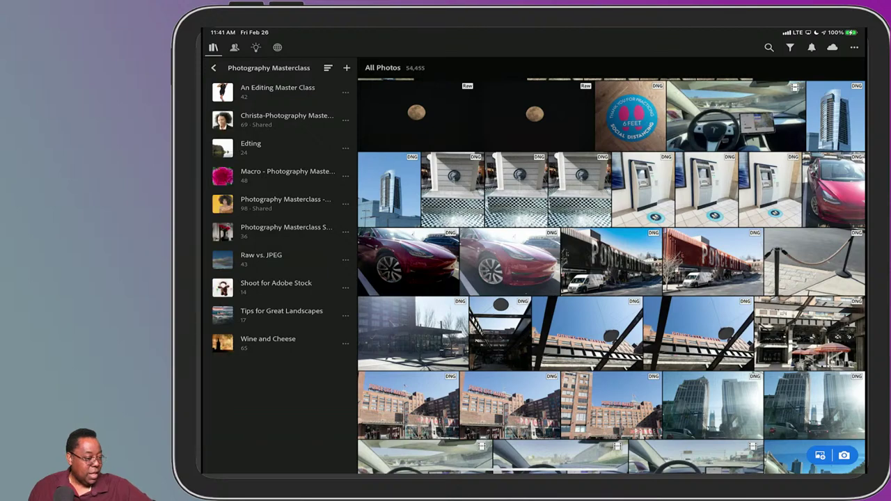
left_click(276, 283)
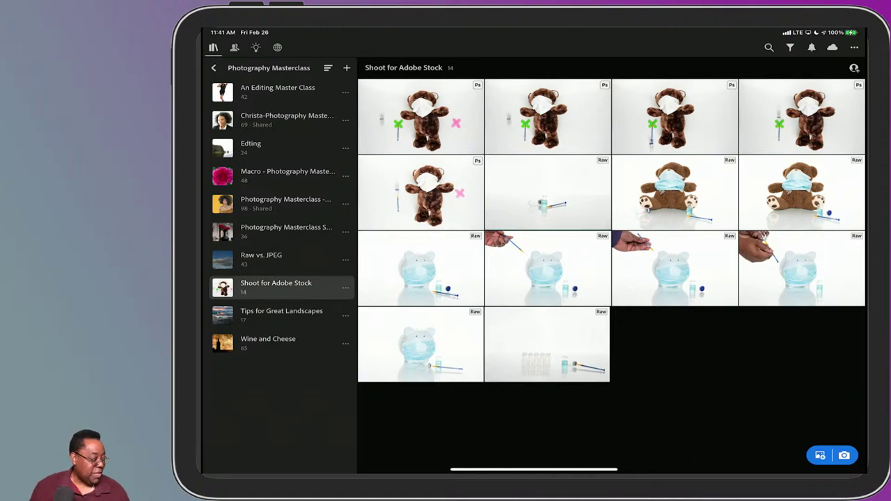
Open the first masked piggy bank photo with the vaccine vial for editing and start a new brush selective edit
left_click(420, 269)
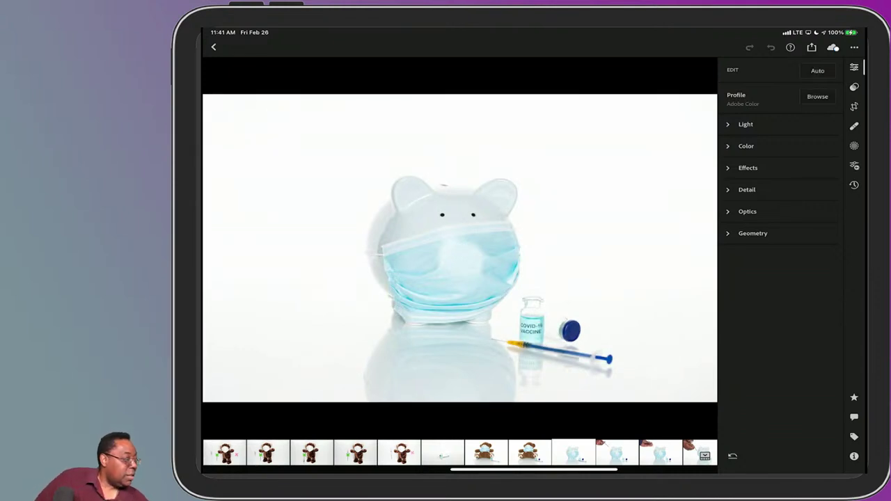
left_click(745, 146)
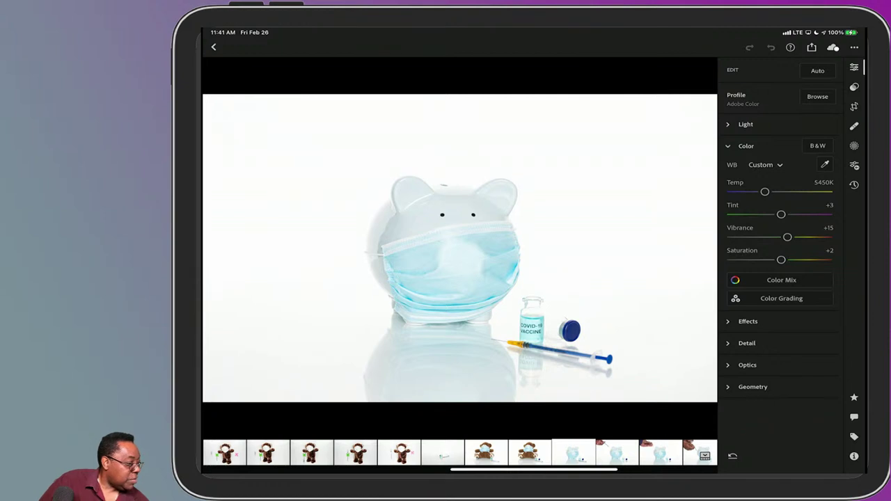
left_click(854, 145)
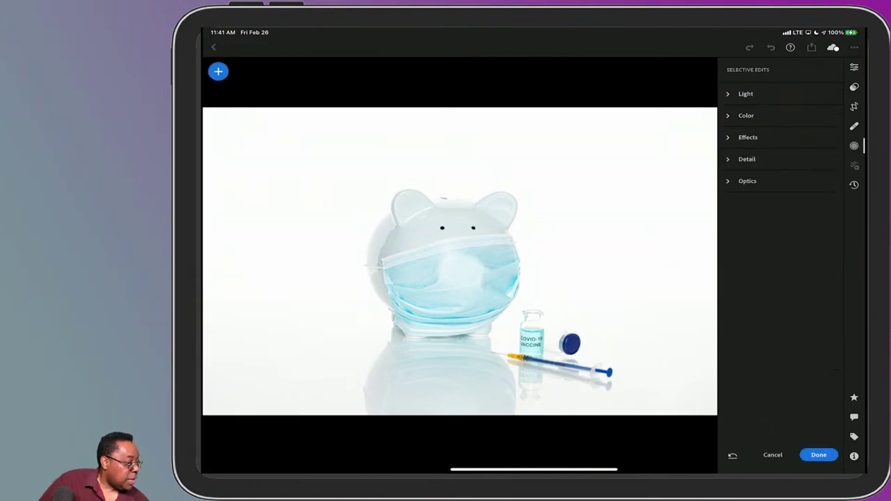
left_click(218, 71)
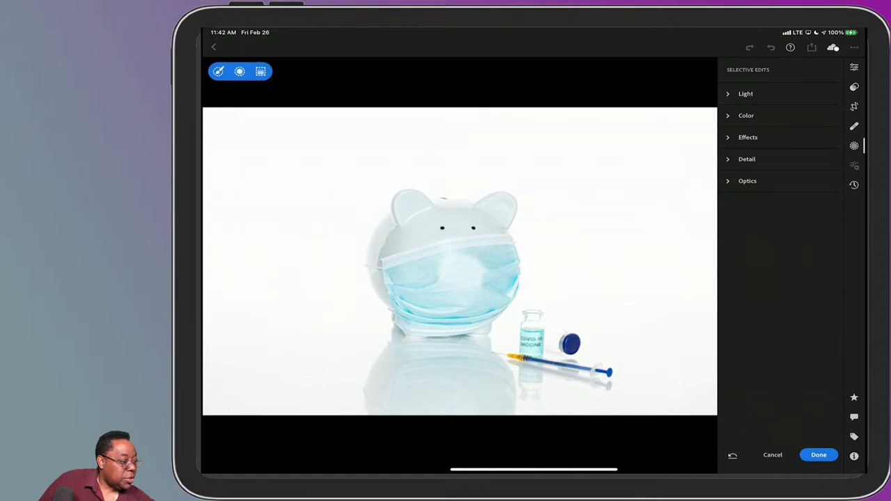
left_click(218, 71)
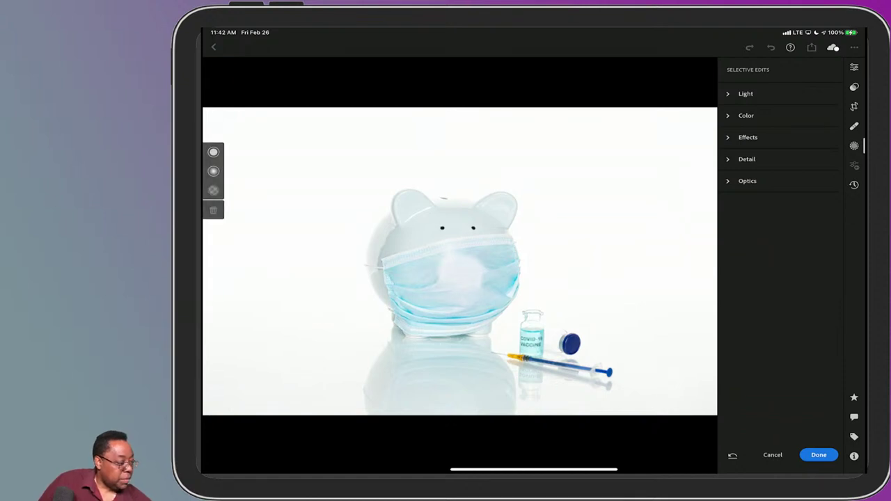
left_click_drag(456, 282, 487, 278)
left_click(456, 283)
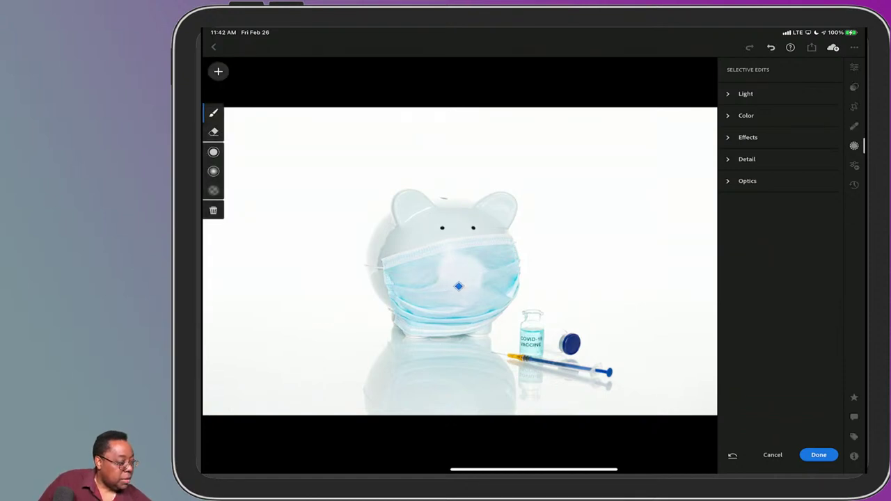
left_click(458, 286)
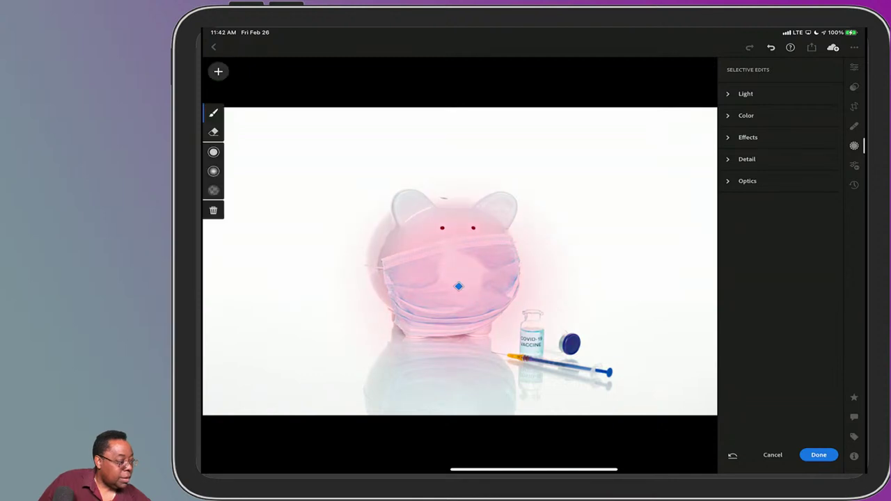
left_click(770, 48)
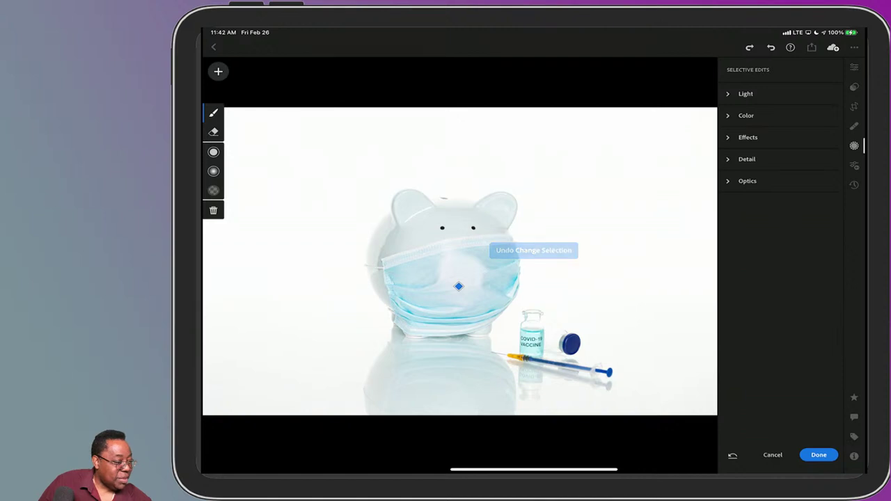
left_click(771, 47)
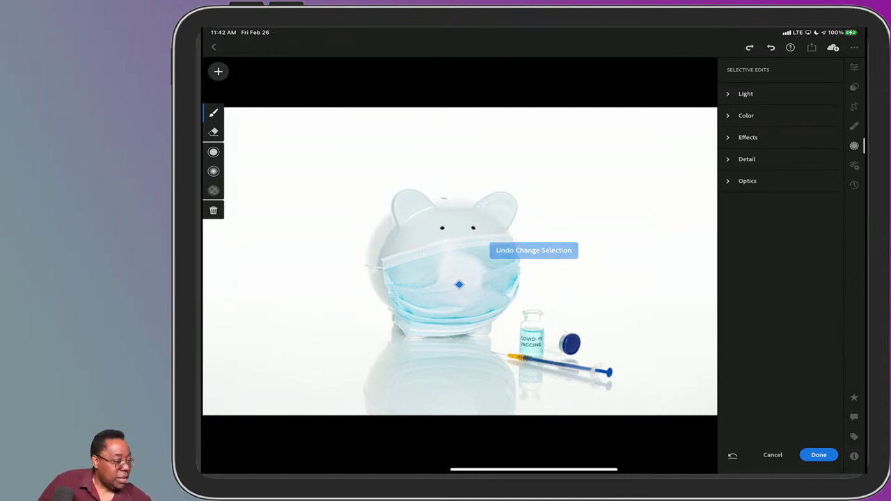
Paint over the piggy bank's blue face mask with a smaller brush, shift its hue to +79.4, and apply the edit
left_click_drag(213, 152, 213, 162)
mouse_move(456, 274)
left_mouse_down()
mouse_move(435, 259)
mouse_move(404, 277)
mouse_move(387, 312)
mouse_move(479, 311)
mouse_move(508, 292)
mouse_move(525, 264)
mouse_move(512, 237)
left_mouse_up()
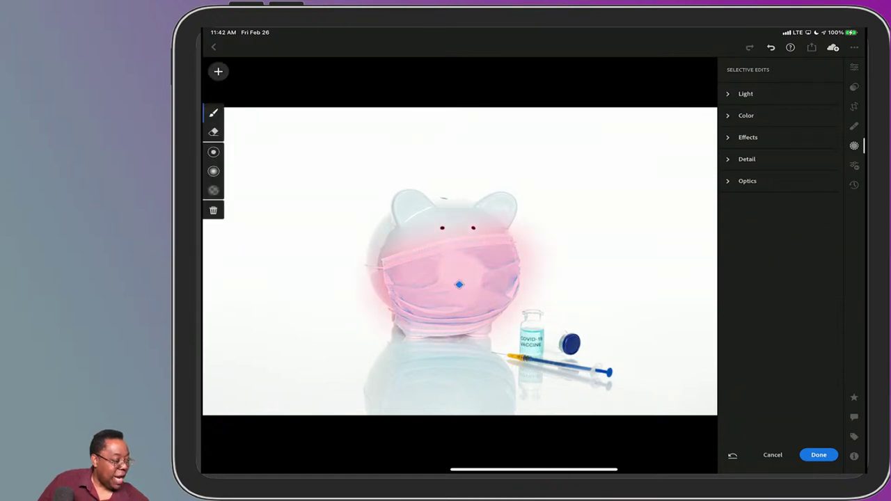
left_click(745, 116)
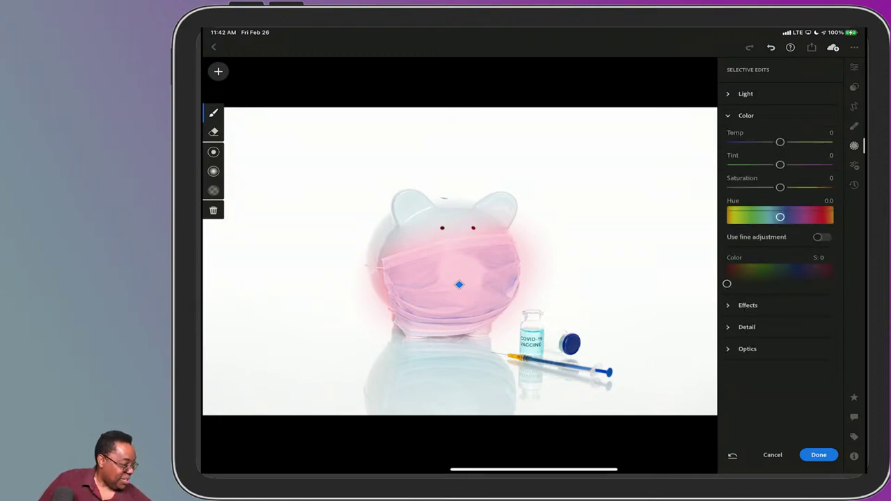
mouse_move(780, 216)
left_mouse_down()
mouse_move(815, 216)
mouse_move(736, 216)
mouse_move(803, 216)
left_mouse_up()
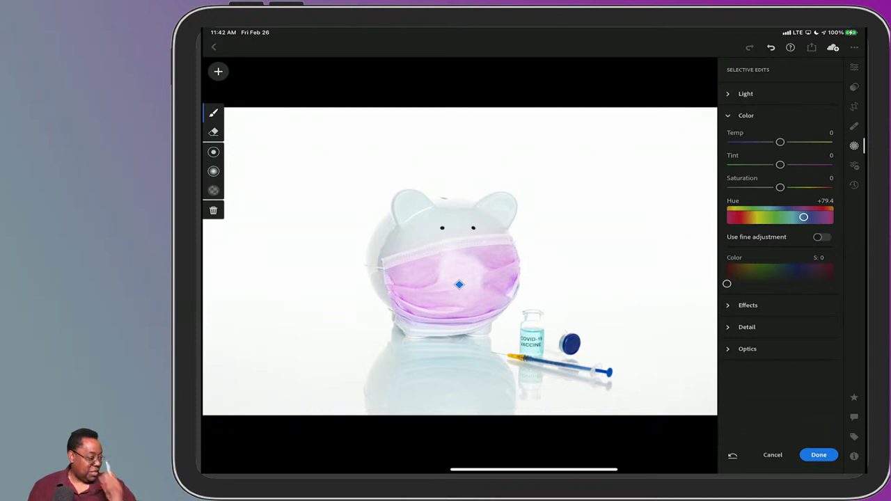
left_click(818, 454)
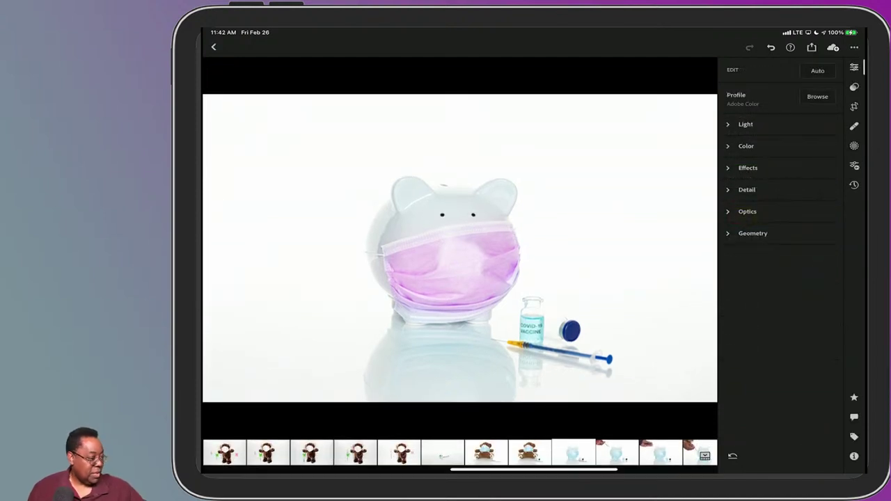
left_click(213, 47)
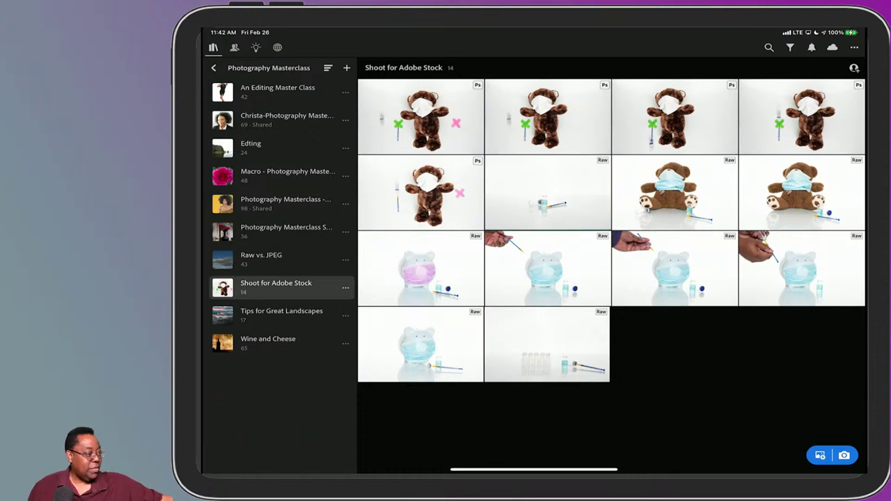
Check the cloud sync status on the iPad, and view the recolored piggy bank photo enlarged in Lightroom Classic
left_click(831, 47)
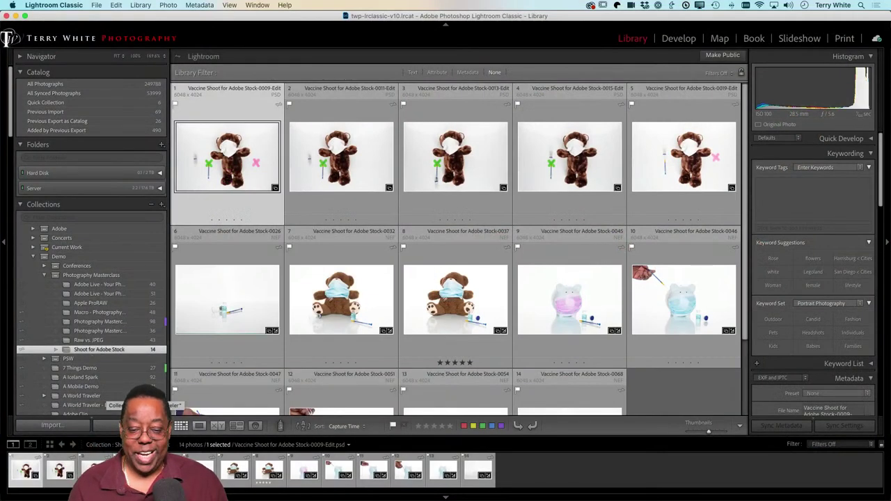
scroll(348, 341, "down", 2)
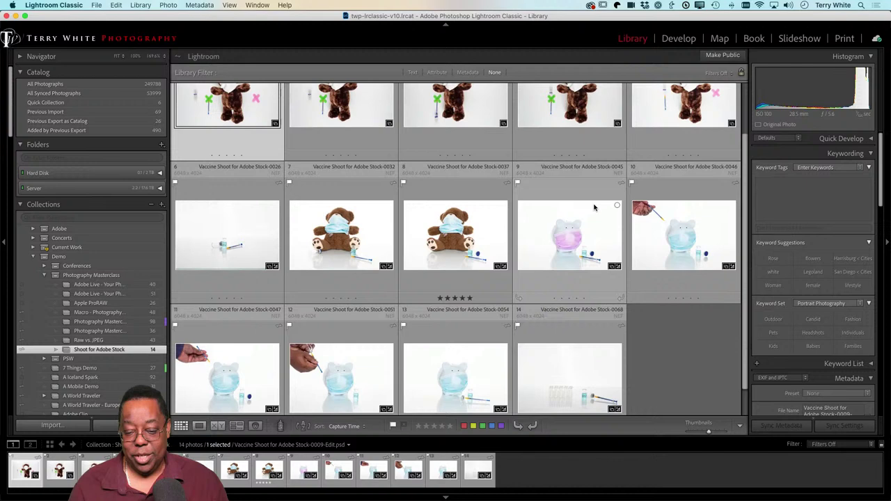
double_click(561, 246)
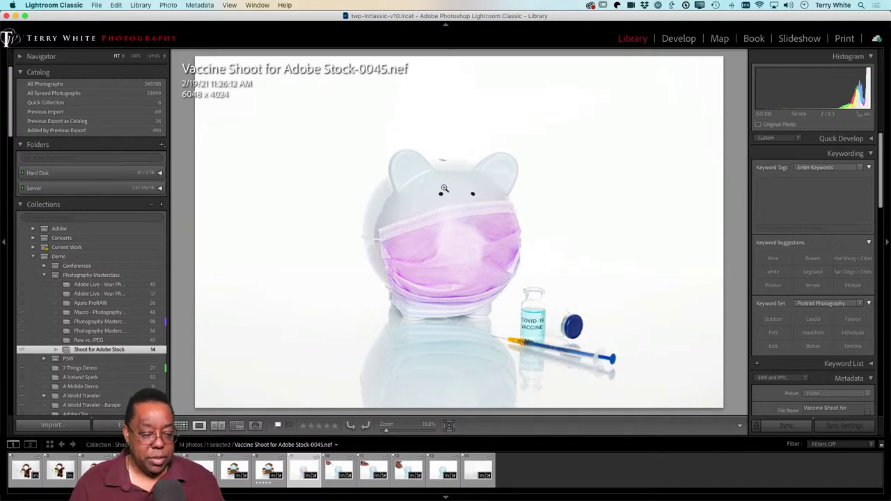
Expand the Hard Disk folder list, reveal the Editorial folder in Finder, and open it there
left_click(160, 172)
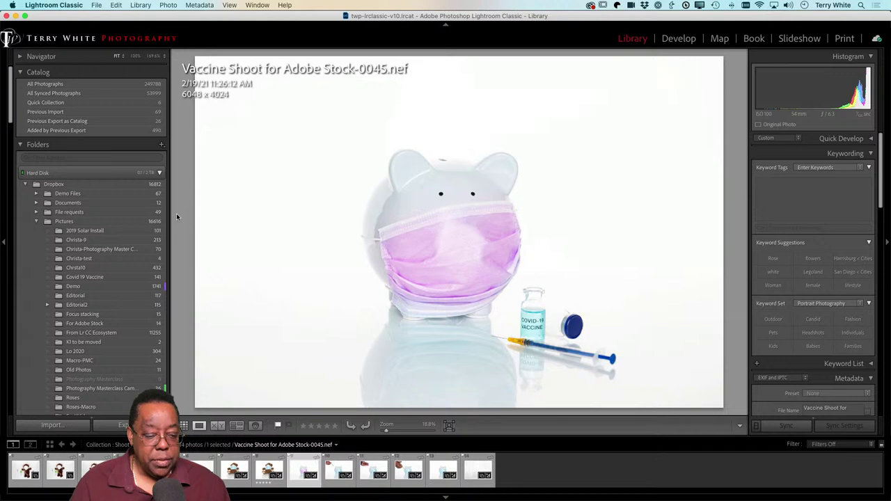
right_click(117, 300)
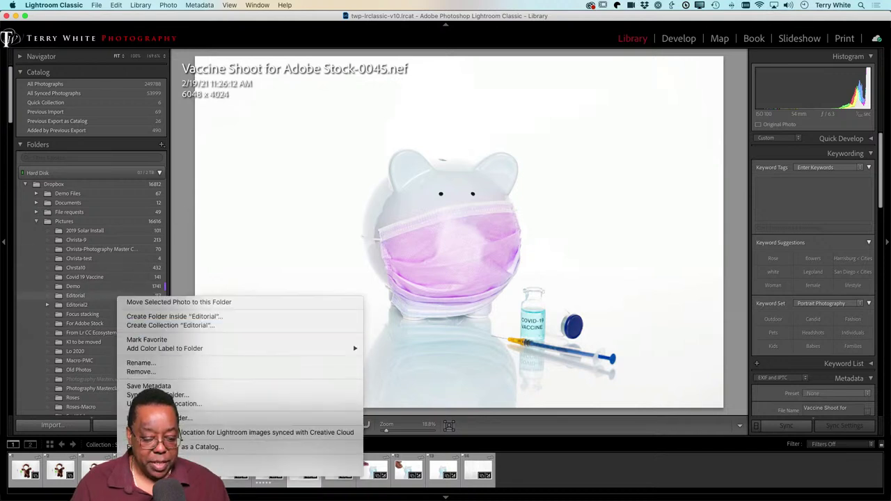
left_click(201, 462)
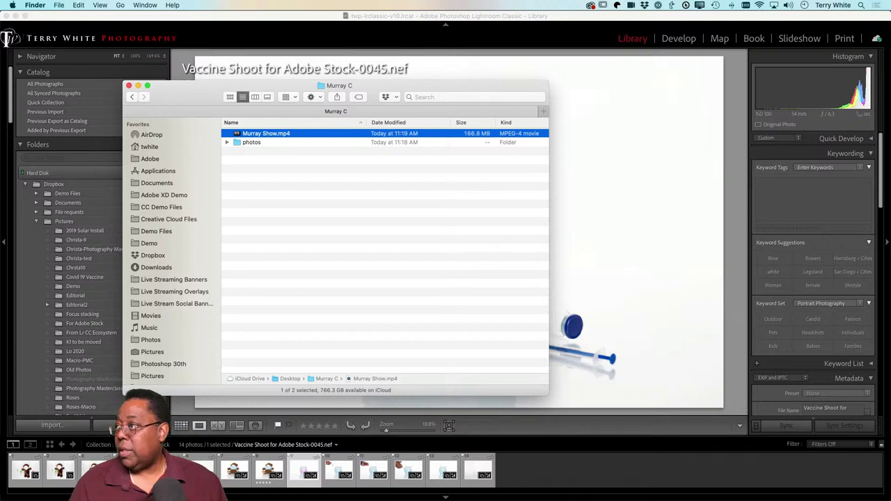
key("super+n")
left_click_drag(511, 200, 412, 105)
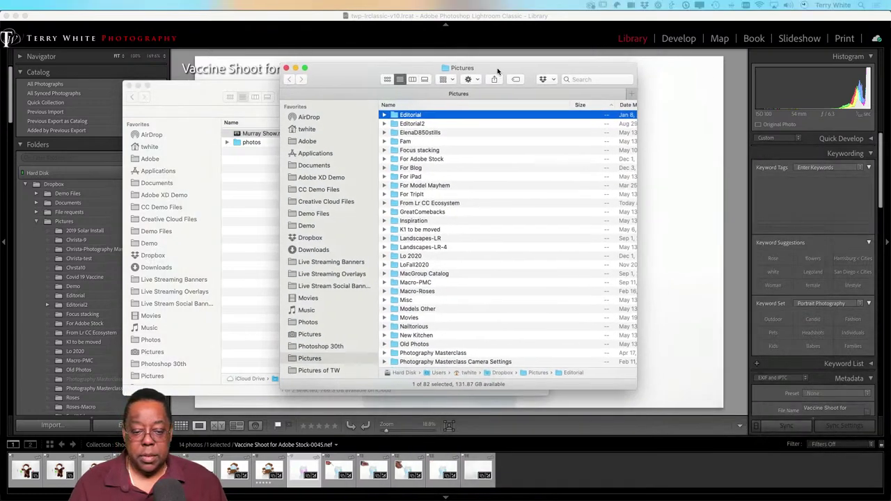
double_click(391, 115)
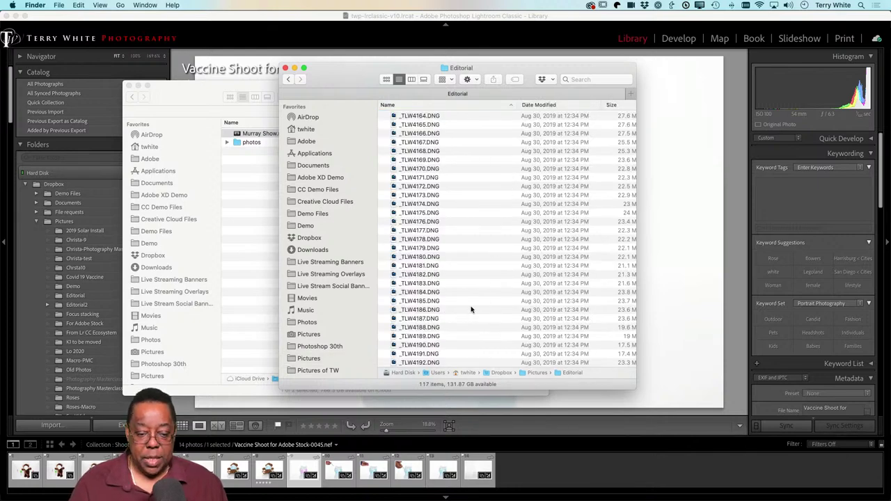
Move the Vaccine Shoot for Adobe Stock 0009-Edit, 0011-Edit and 0013-Edit JPEGs from the photos folder into the Editorial folder
left_click(225, 144)
left_click(226, 142)
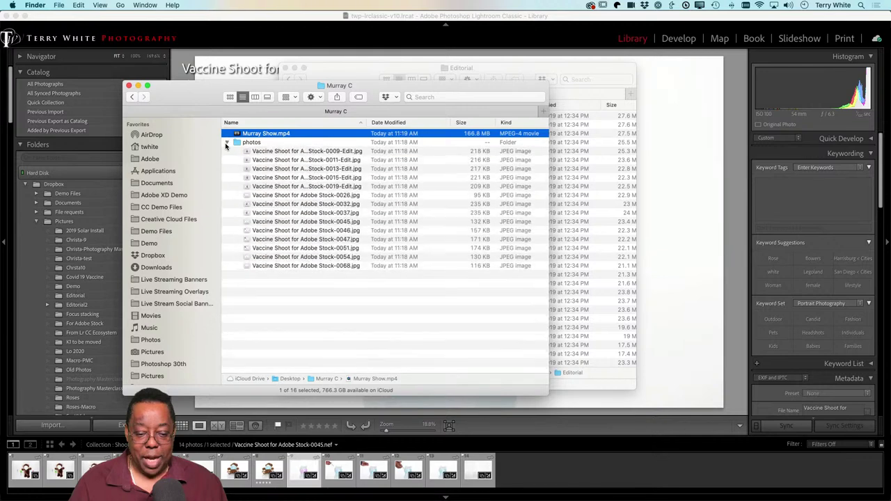
left_click_drag(377, 90, 355, 222)
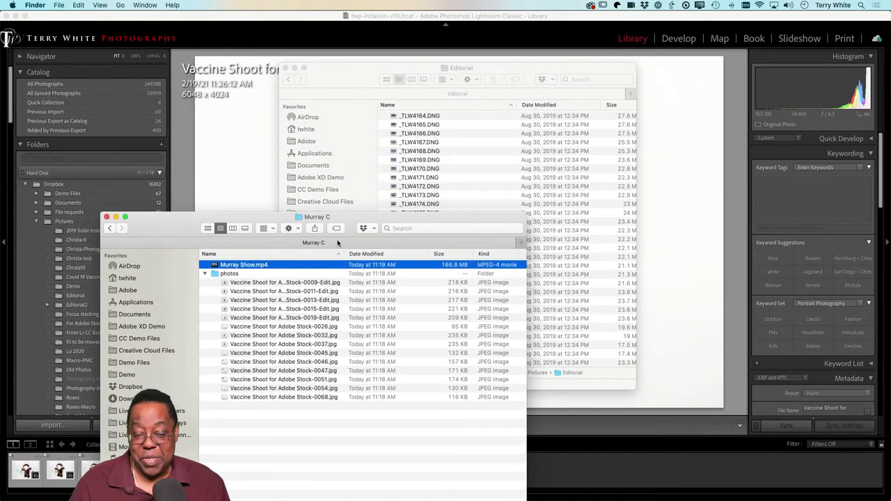
left_click_drag(344, 303, 498, 181)
left_click(384, 304)
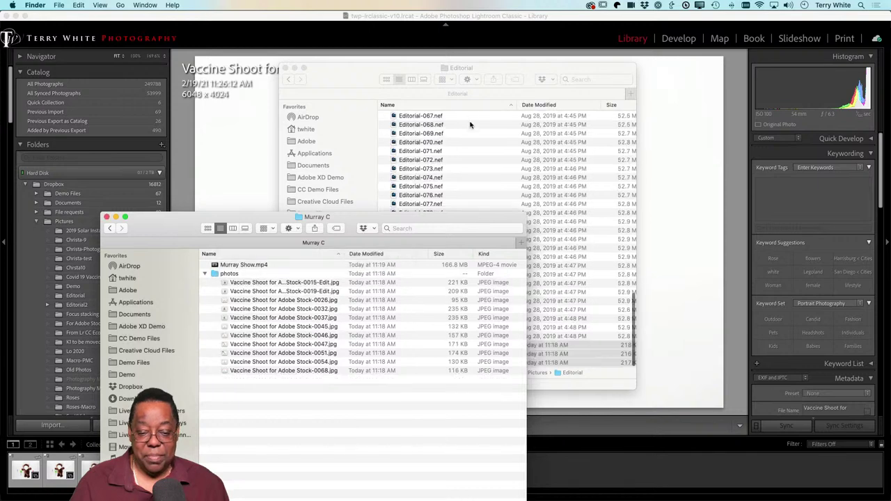
left_click(410, 78)
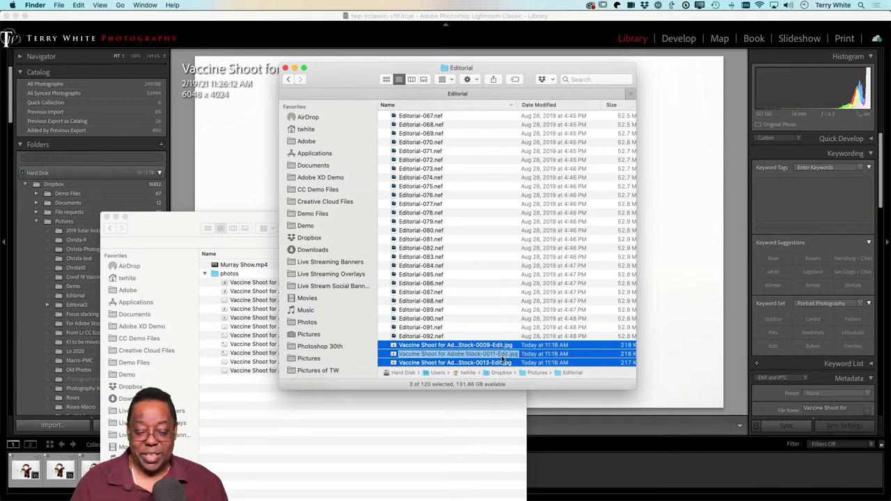
Switch back to Lightroom Classic and browse the Editorial folder's photos in Grid view
left_click(212, 19)
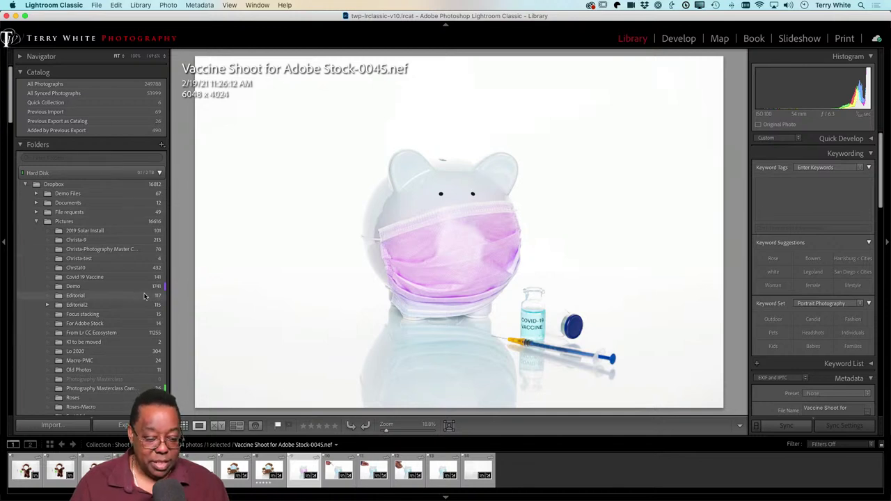
left_click(105, 296)
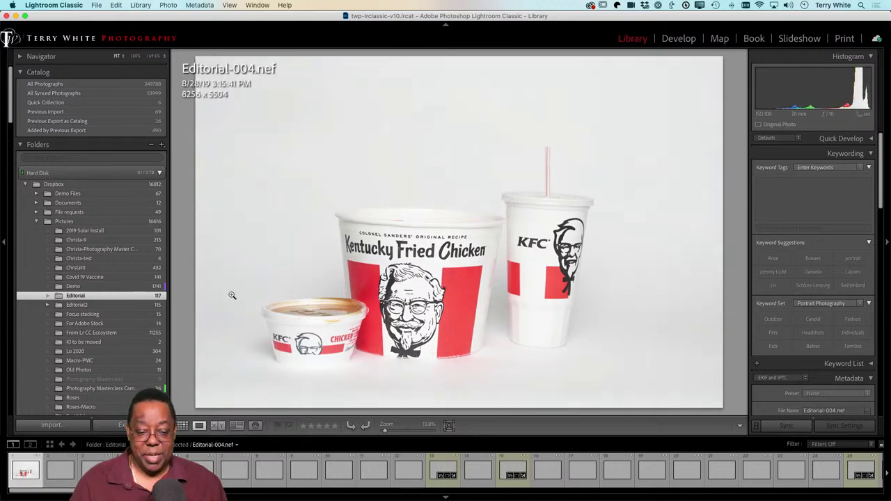
key("g")
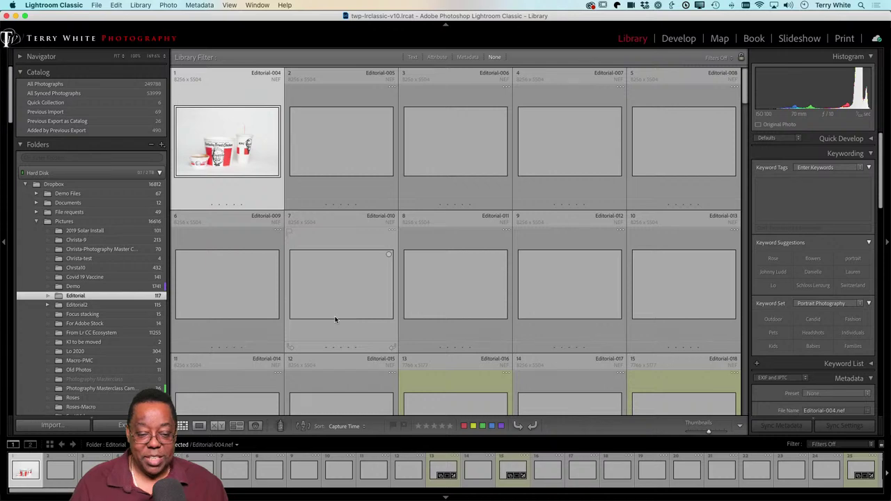
scroll(427, 302, "down", 3)
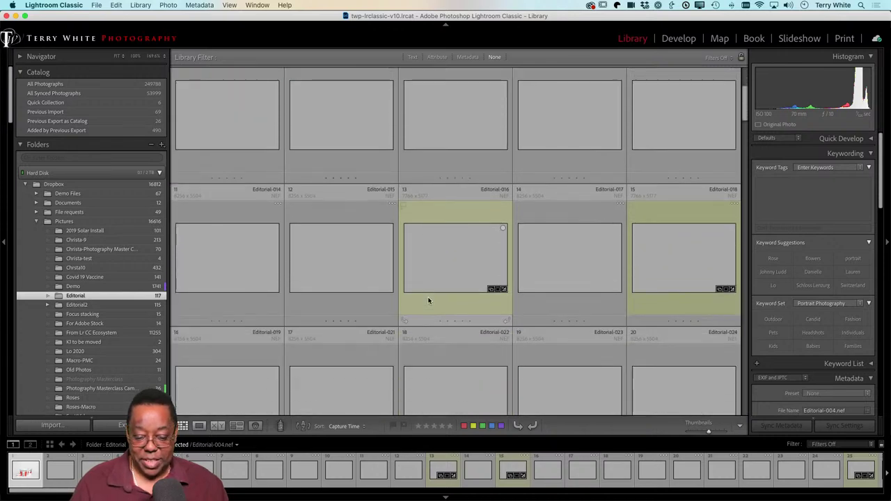
scroll(428, 300, "up", 4)
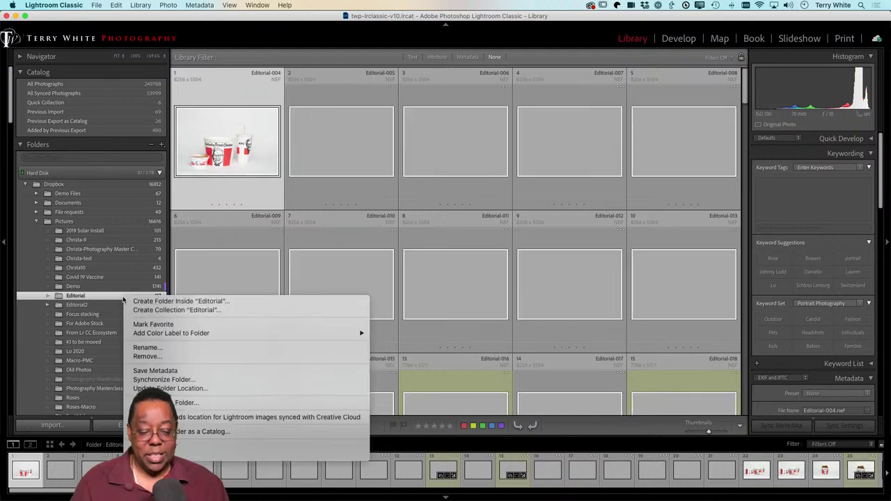
Review the Synchronize Folder options for the Editorial folder, cancel the synchronization, and look through the folder's thumbnails
right_click(123, 300)
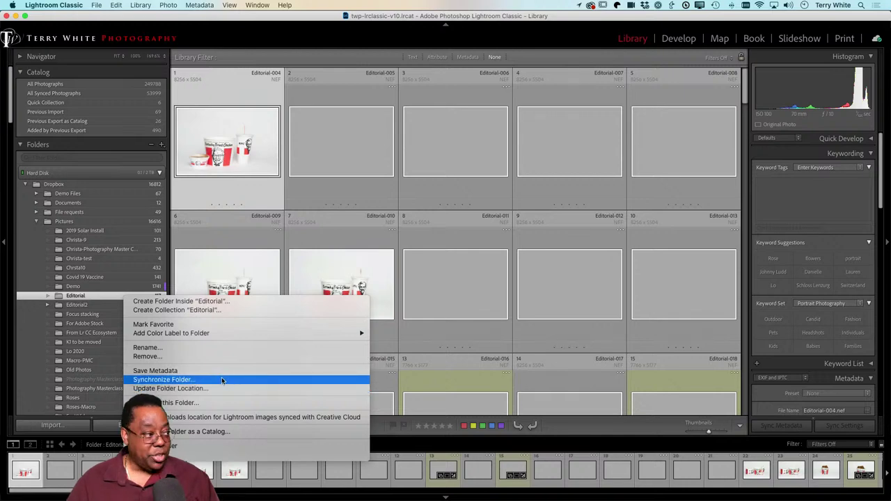
left_click(221, 380)
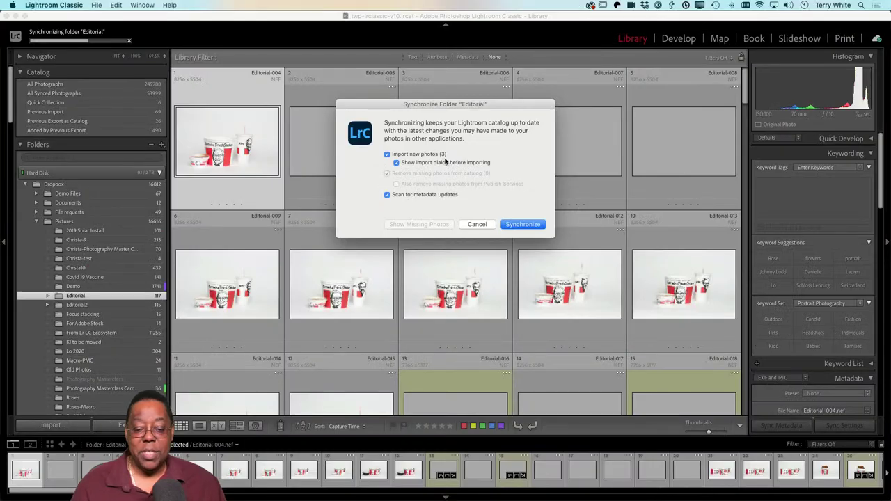
left_click(474, 225)
scroll(463, 243, "down", 10)
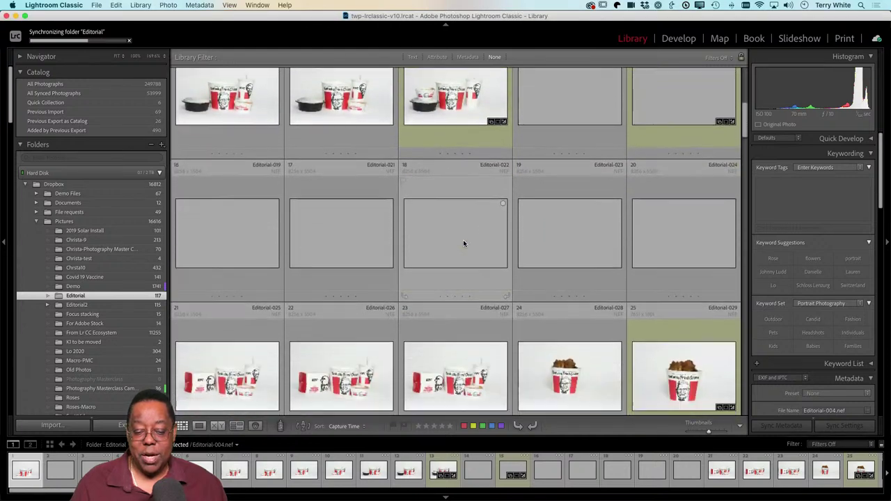
scroll(463, 242, "up", 10)
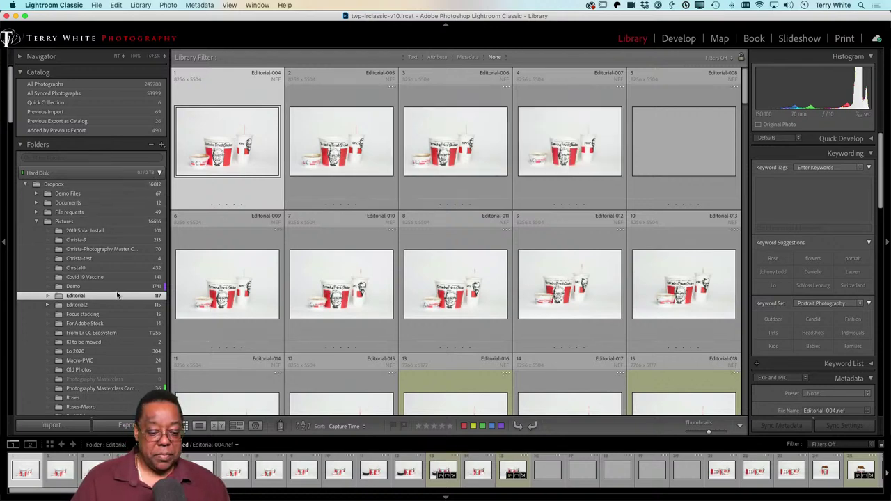
Show the photos in the Shoot for Adobe Stock collection, and close the Preferences window
scroll(117, 295, "down", 10)
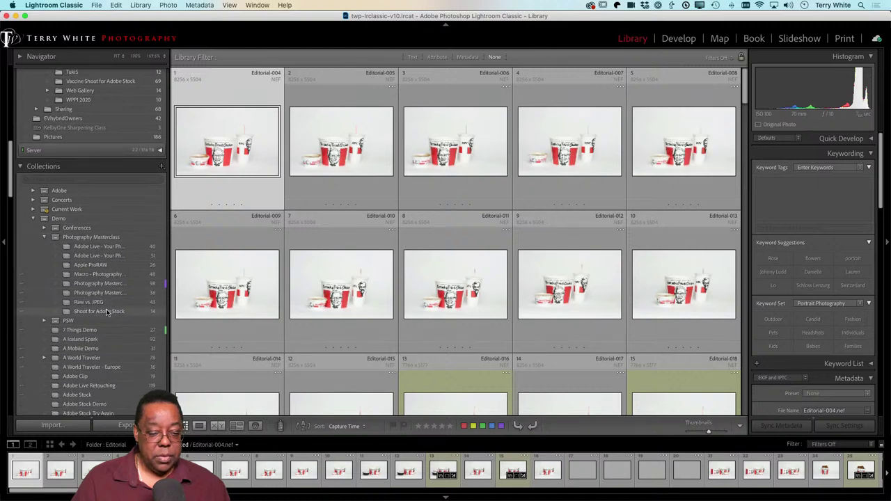
left_click(105, 311)
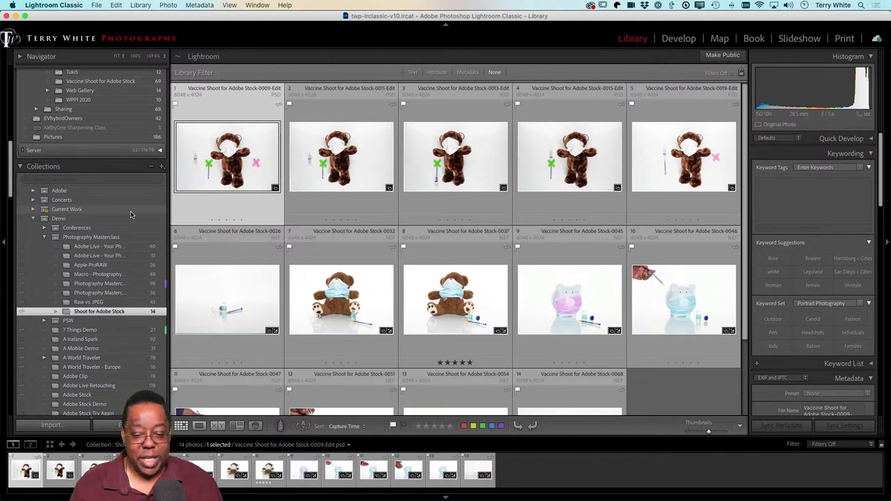
scroll(445, 308, "down", 3)
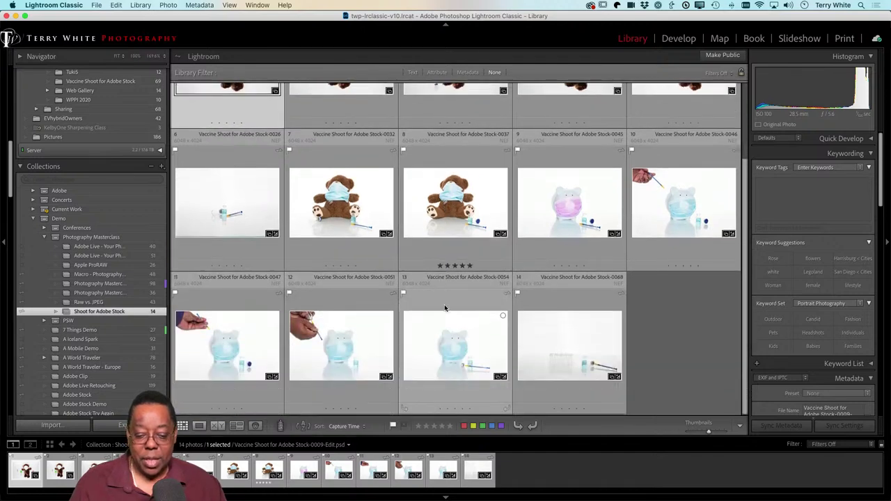
scroll(411, 288, "up", 3)
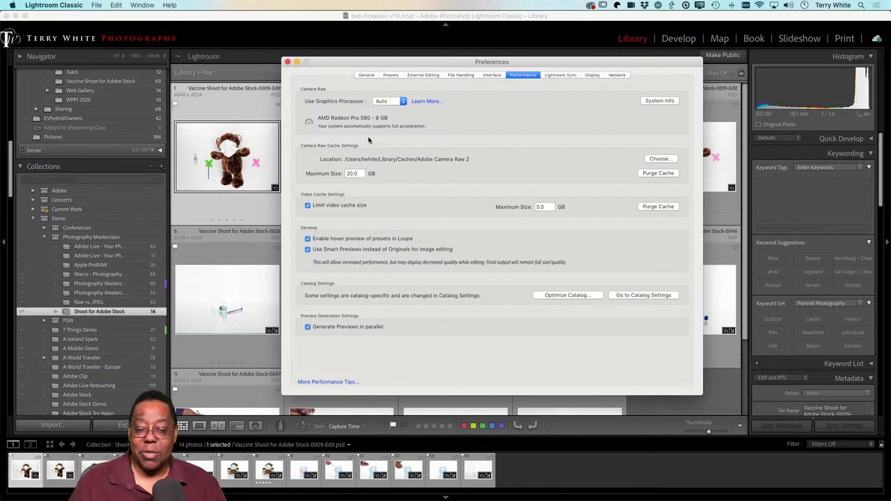
left_click(287, 62)
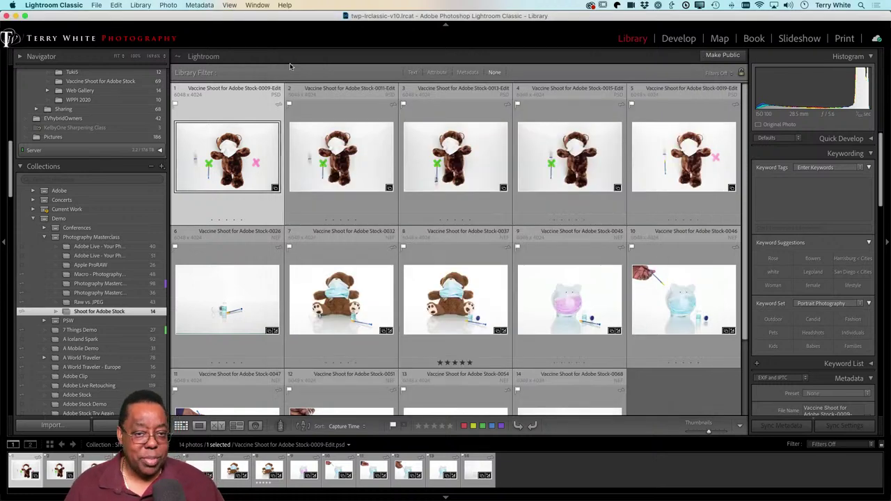